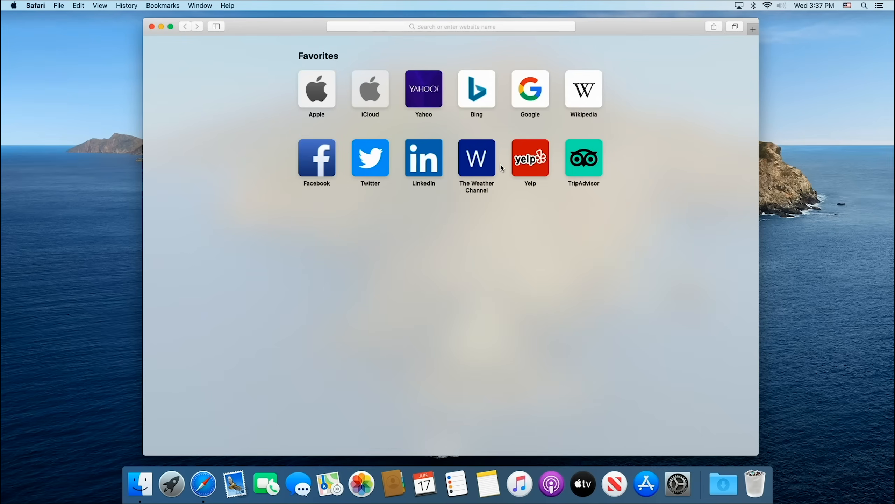
Step: Open technolli.com and go to its EFI Downloads page
{"action": "left_click", "coordinate": [520, 28]}
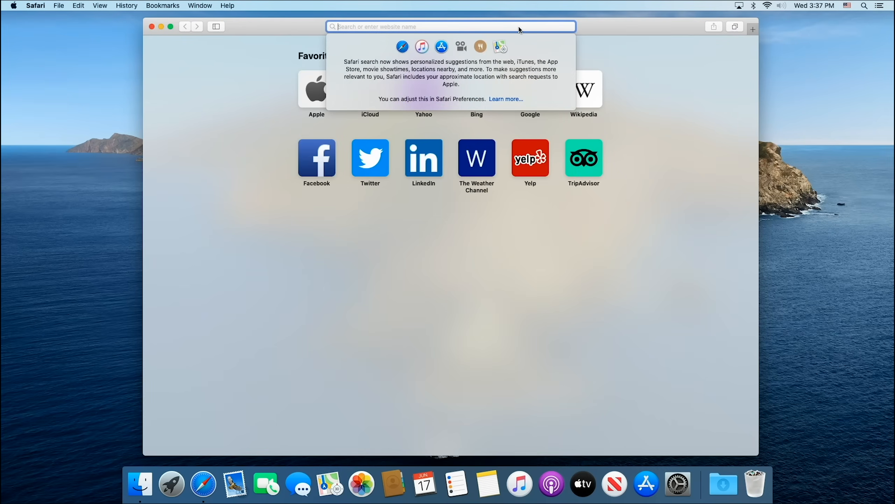
{"action": "type", "text": "technoll"}
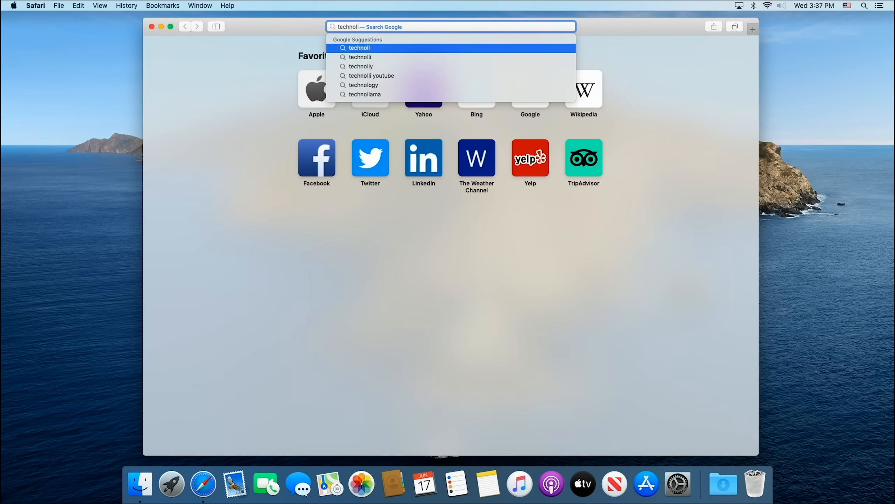
{"action": "type", "text": "i.com"}
{"action": "key", "text": "Return"}
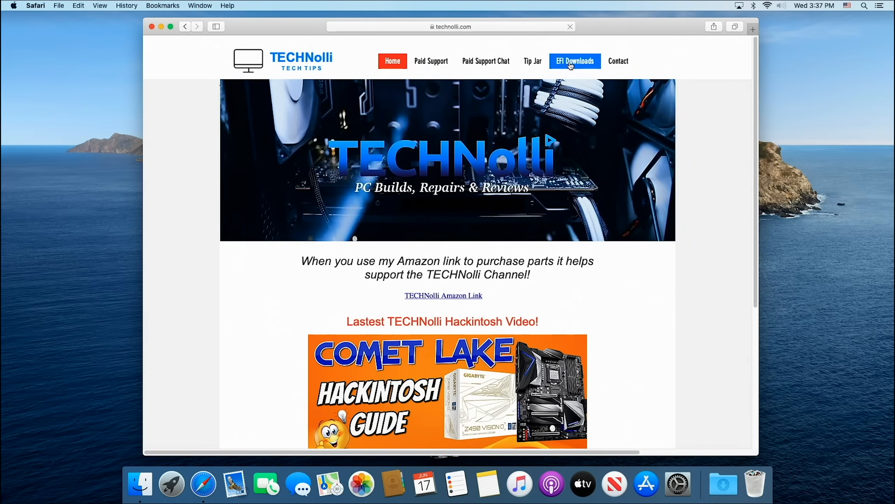
{"action": "left_click", "coordinate": [570, 64]}
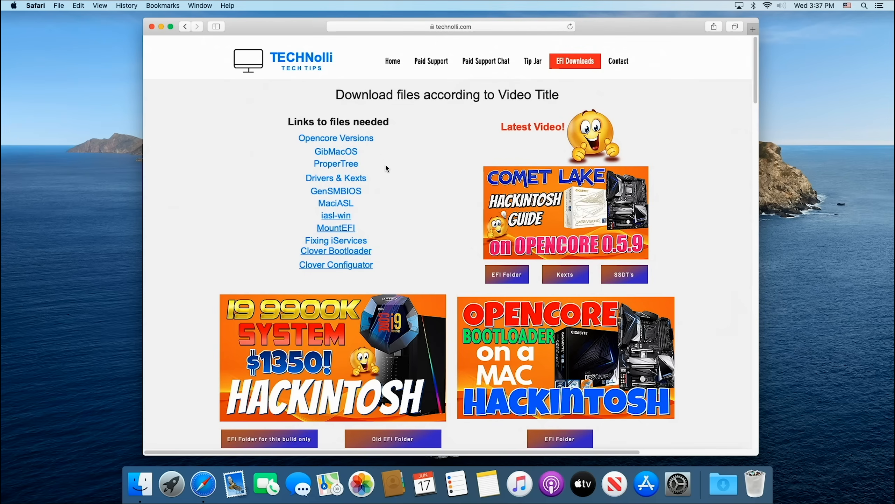
Step: Open the Opencore Versions link and download OpenCore-0.5.9-RELEASE.zip from the GitHub releases, allowing the download
{"action": "left_click", "coordinate": [352, 139]}
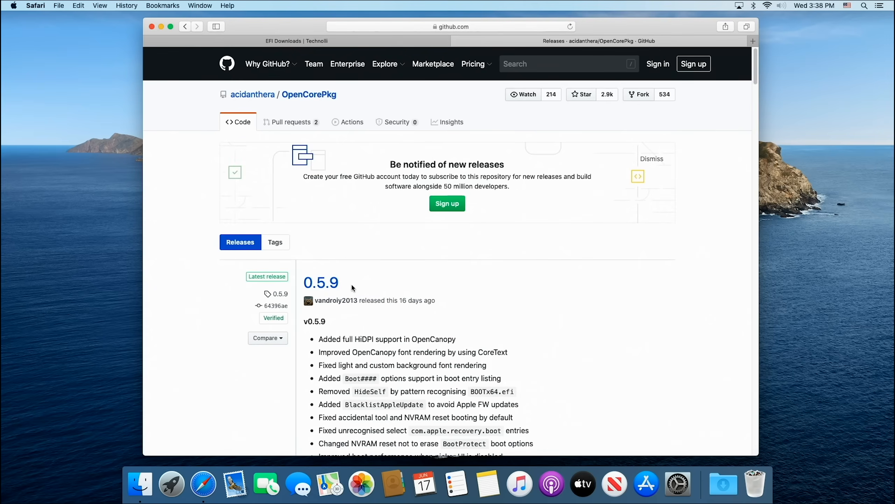
{"action": "scroll", "coordinate": [416, 286], "scroll_direction": "down", "scroll_amount": 5}
{"action": "scroll", "coordinate": [417, 285], "scroll_direction": "down", "scroll_amount": 10}
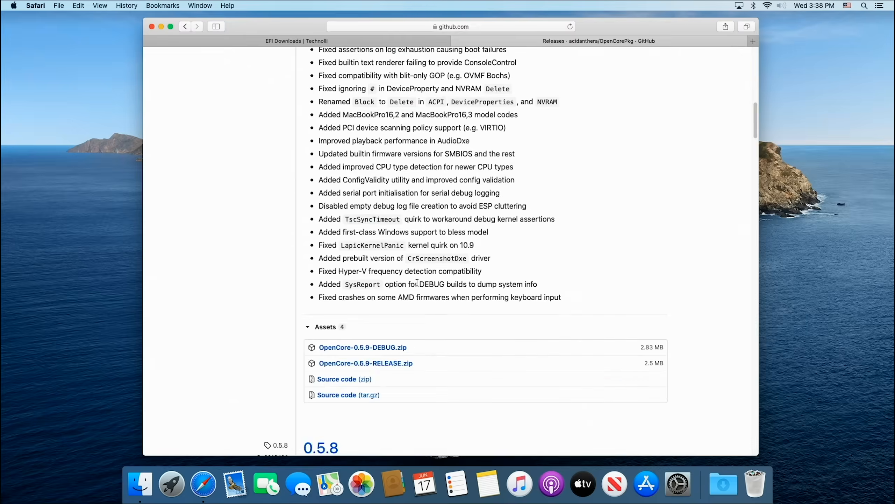
{"action": "left_click", "coordinate": [383, 264]}
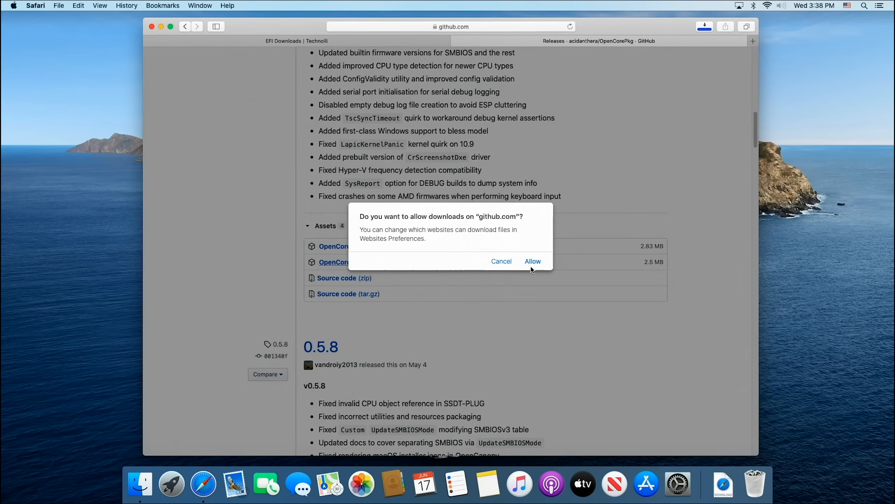
{"action": "left_click", "coordinate": [533, 261]}
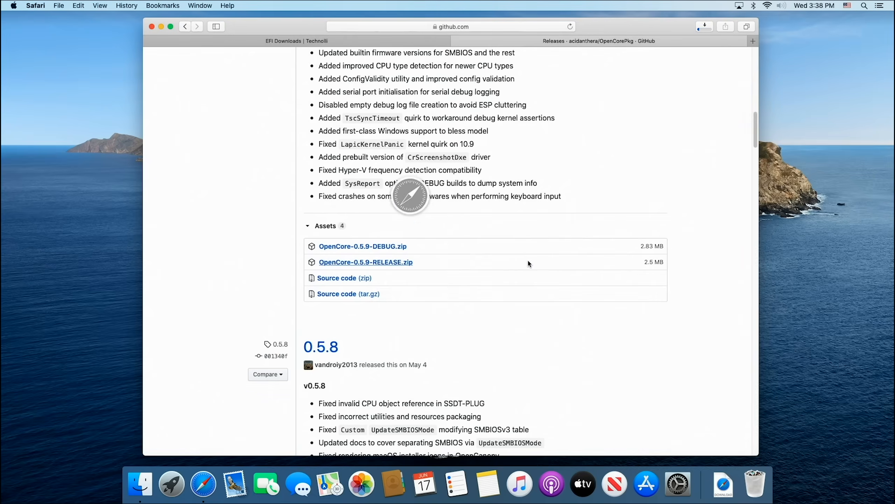
Step: Return to the EFI Downloads page, open the ProperTree link and download its GitHub repository as a ZIP
{"action": "left_click", "coordinate": [322, 42]}
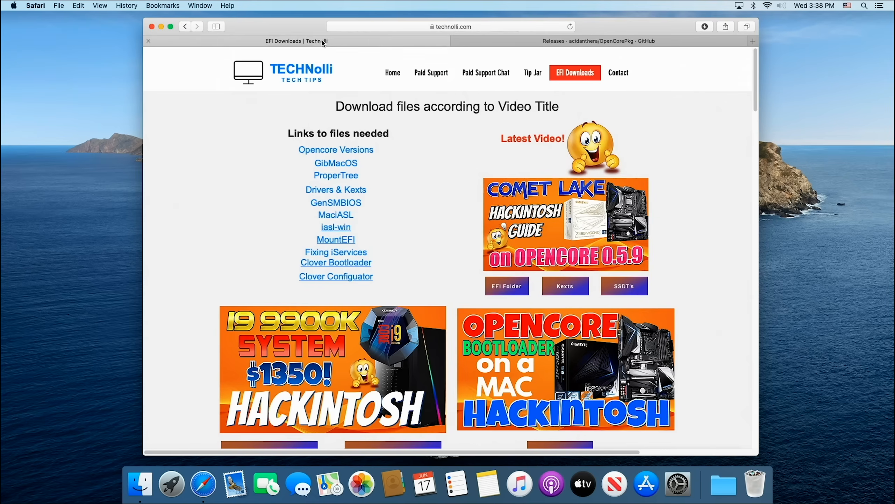
{"action": "left_click", "coordinate": [336, 176]}
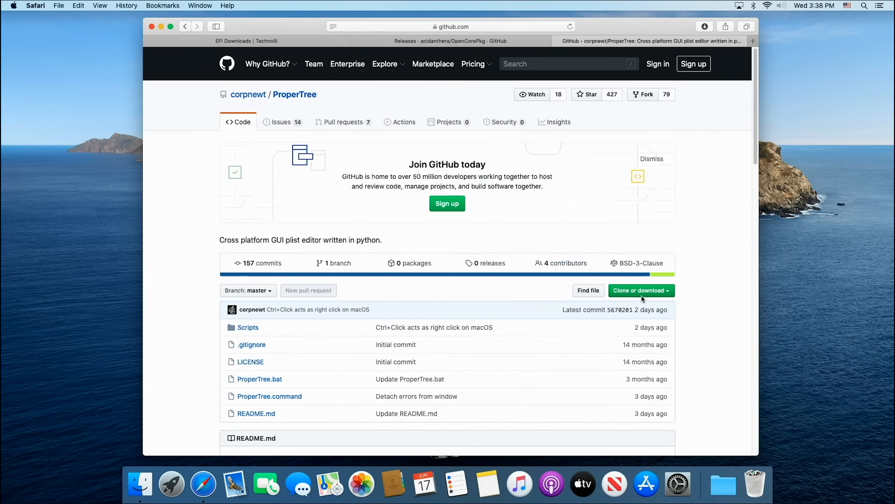
{"action": "left_click", "coordinate": [664, 295]}
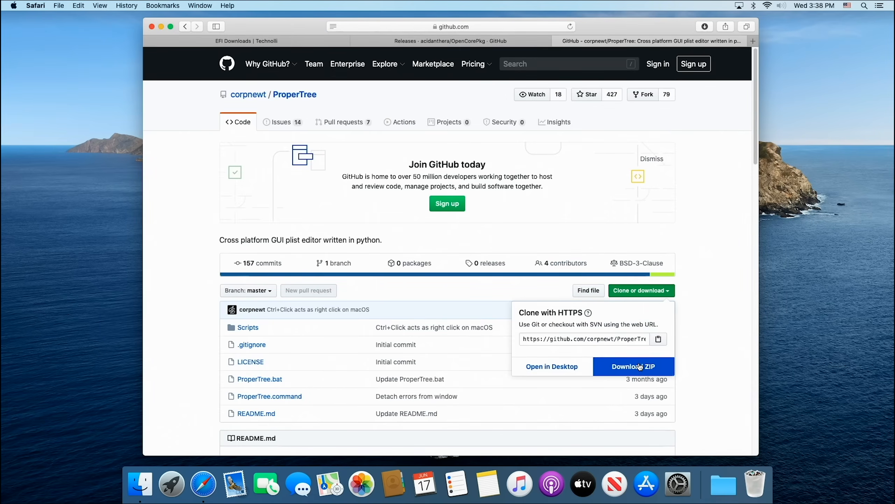
{"action": "left_click", "coordinate": [640, 367]}
Step: From the EFI Downloads page, open the MountEFI link and download that repository as a ZIP
{"action": "left_click", "coordinate": [264, 41]}
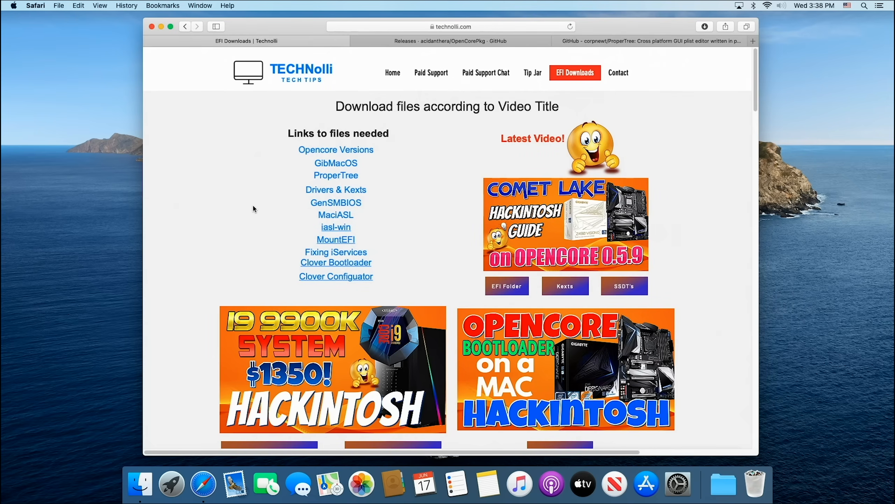
{"action": "left_click", "coordinate": [336, 240]}
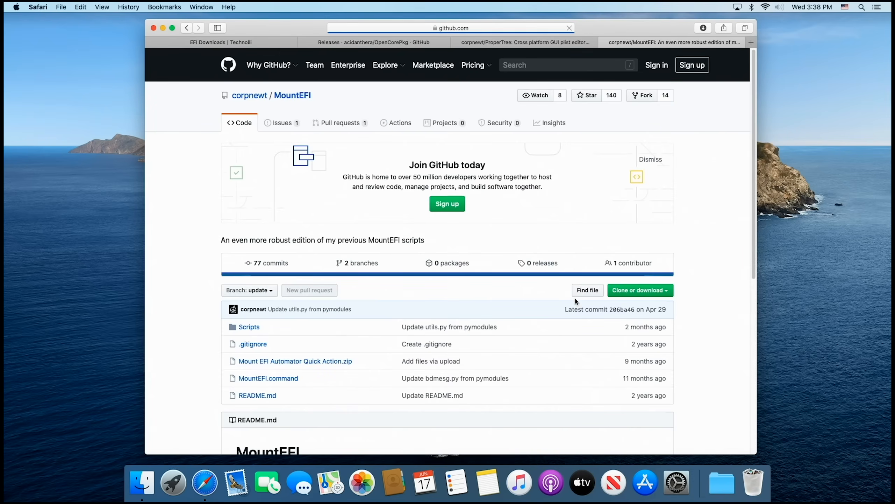
{"action": "left_click", "coordinate": [639, 290]}
{"action": "left_click", "coordinate": [638, 370]}
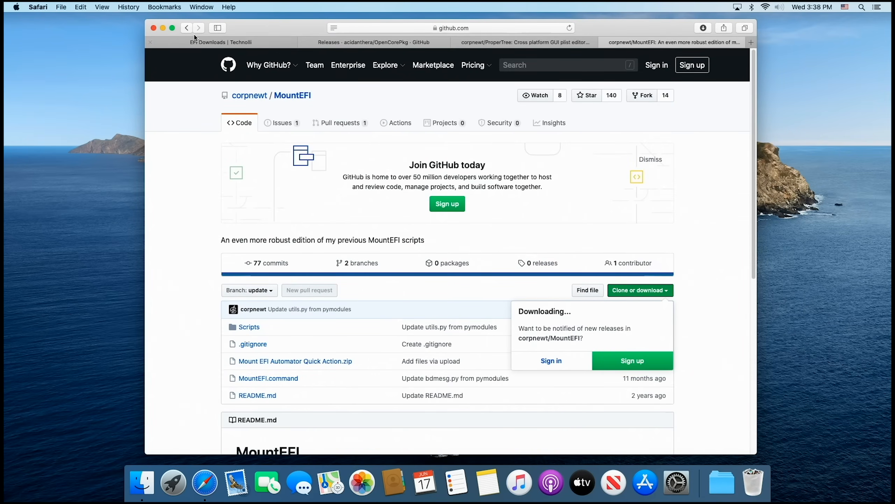
Step: Go back to the EFI Downloads page and close the browser window with all its tabs
{"action": "left_click", "coordinate": [242, 44]}
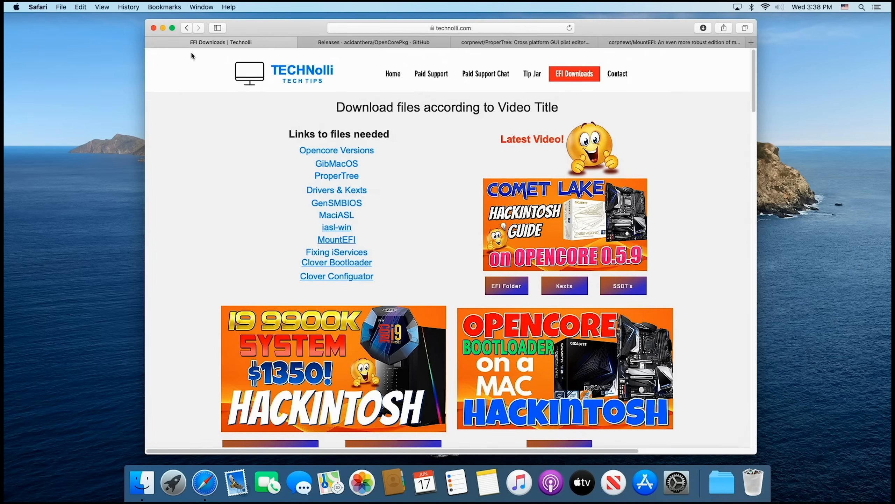
{"action": "left_click", "coordinate": [153, 29]}
{"action": "left_click", "coordinate": [218, 42]}
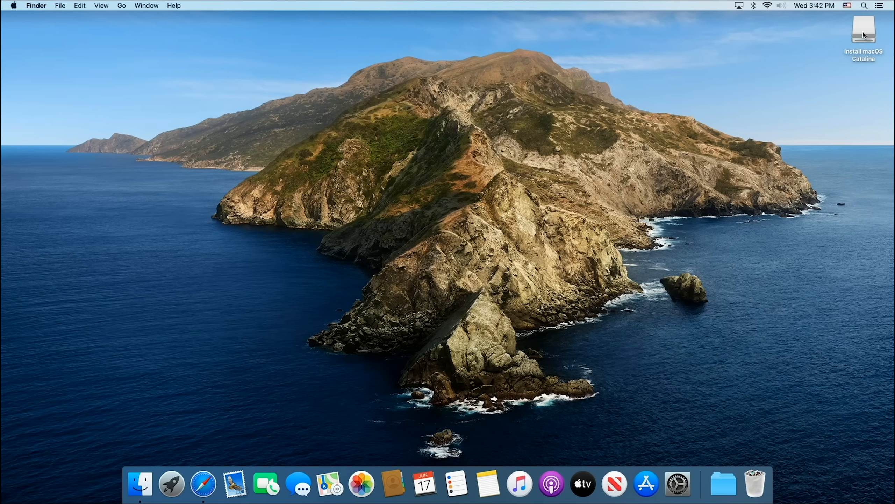
Step: Move the Install macOS Catalina drive icon out of the desktop's corner towards the middle
{"action": "left_click_drag", "start_coordinate": [865, 36], "coordinate": [711, 71]}
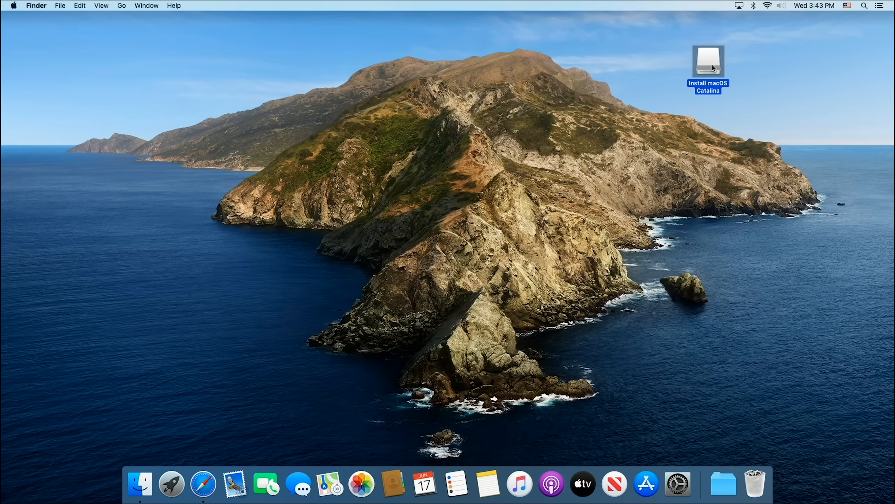
{"action": "left_click", "coordinate": [655, 54]}
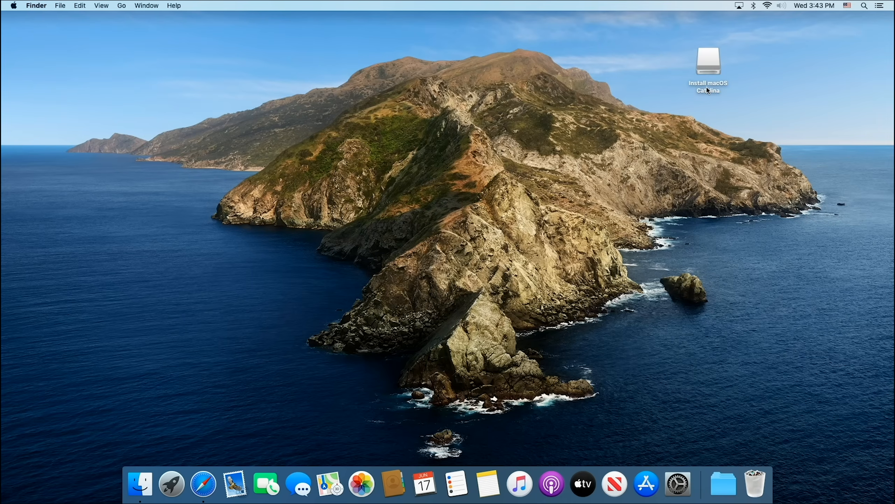
{"action": "left_click_drag", "start_coordinate": [702, 91], "coordinate": [647, 99]}
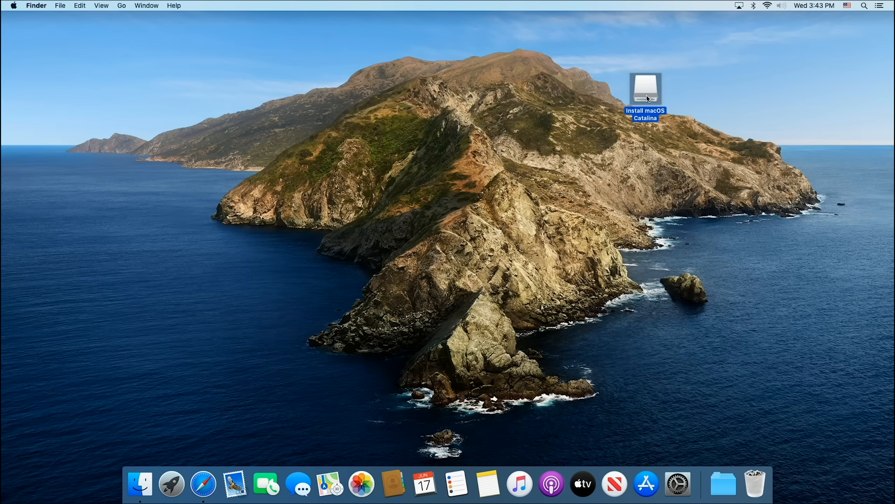
Step: Launch Disk Utility from the Utilities folder and set its sidebar to show all devices
{"action": "left_click", "coordinate": [123, 9]}
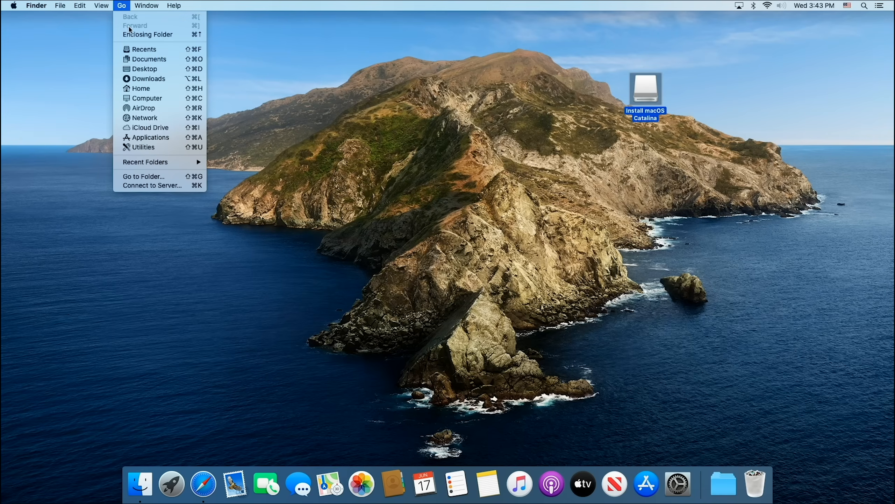
{"action": "left_click", "coordinate": [153, 150]}
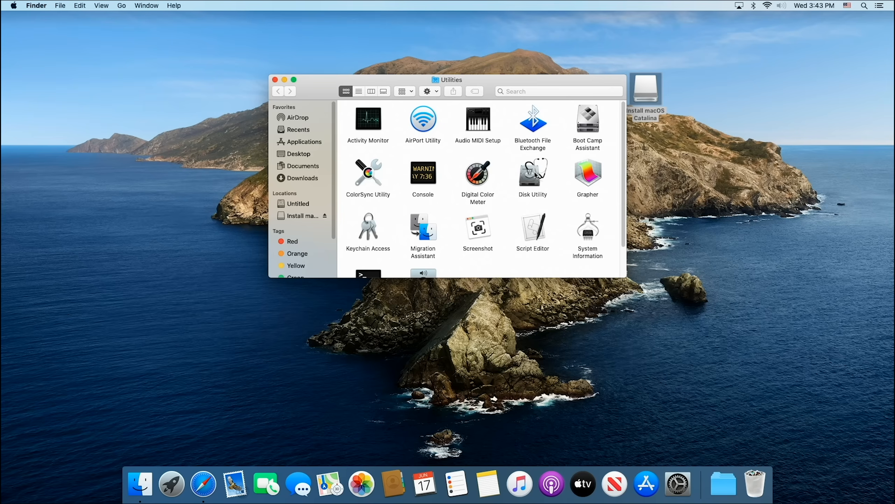
{"action": "double_click", "coordinate": [534, 174]}
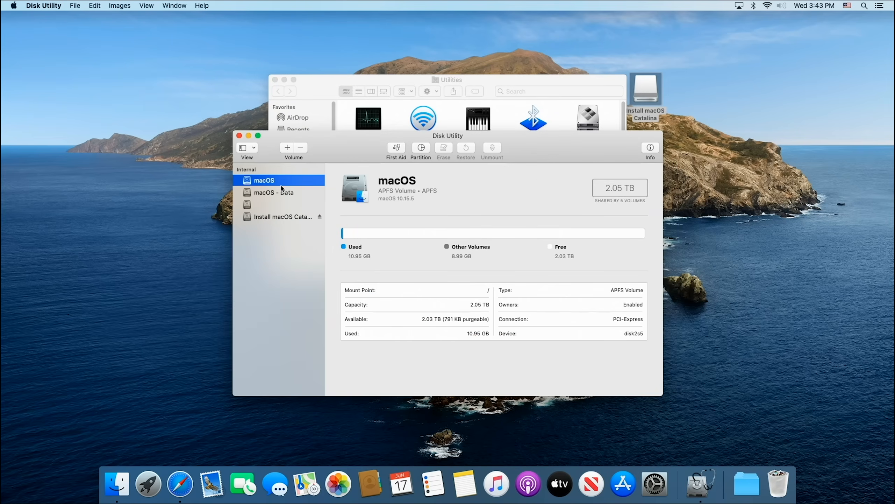
{"action": "left_click_drag", "start_coordinate": [346, 145], "coordinate": [294, 139]}
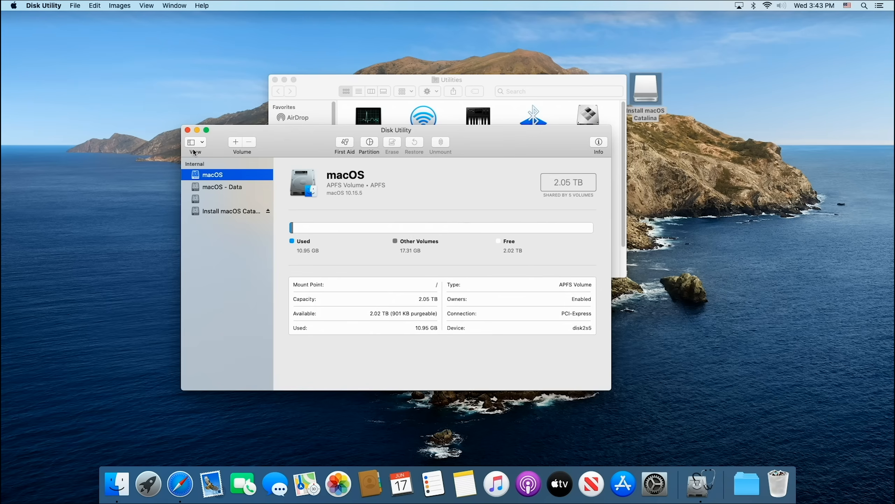
{"action": "left_click", "coordinate": [203, 143]}
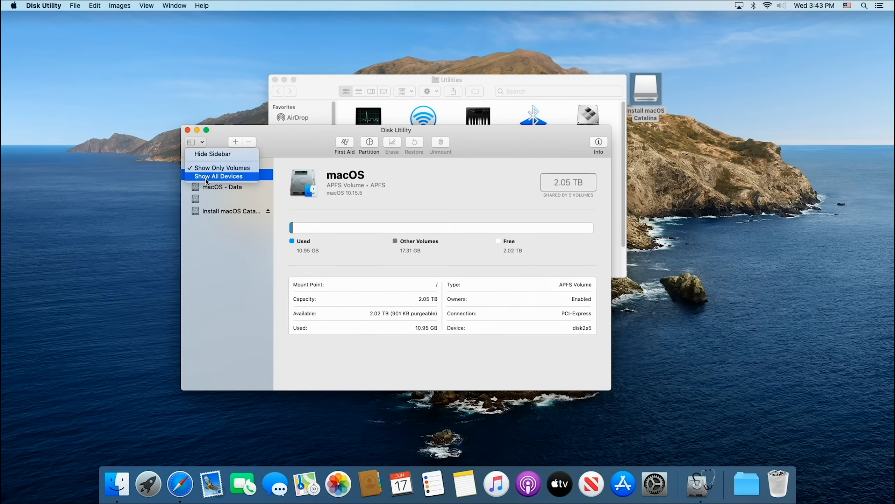
{"action": "left_click", "coordinate": [207, 176]}
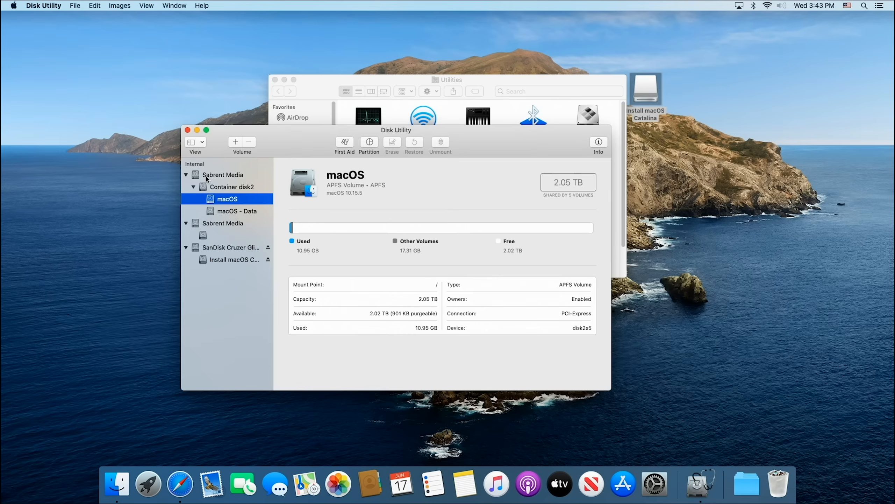
Step: Erase the SanDisk Cruzer Glide Media as Mac OS Extended (Journaled) with GUID Partition Map, named USB, and close Disk Utility
{"action": "left_click", "coordinate": [235, 249]}
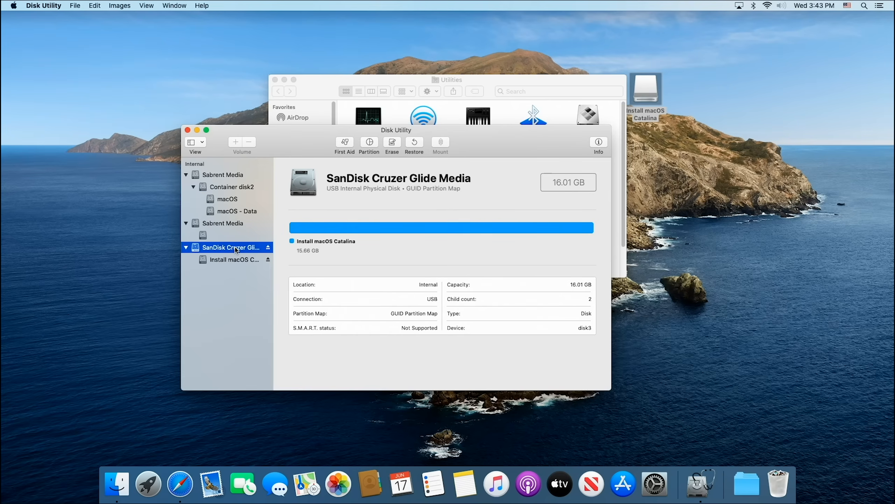
{"action": "left_click_drag", "start_coordinate": [640, 100], "coordinate": [706, 108]}
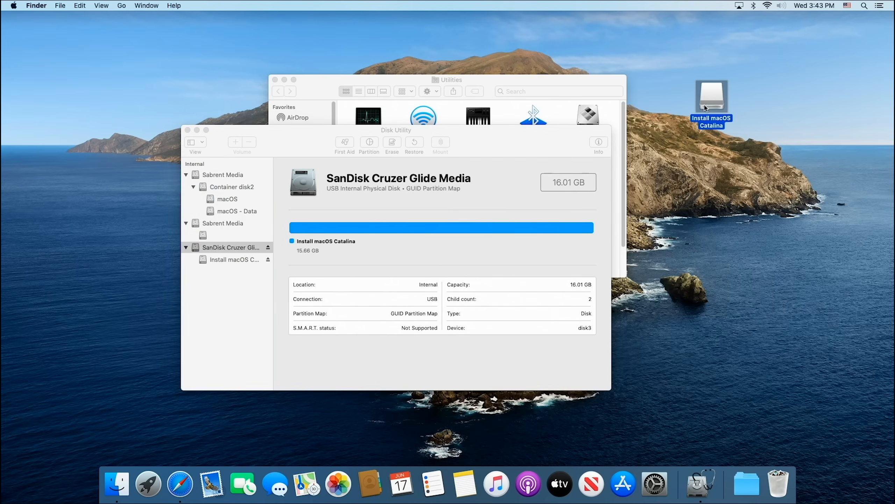
{"action": "left_click", "coordinate": [482, 147]}
{"action": "left_click", "coordinate": [393, 142]}
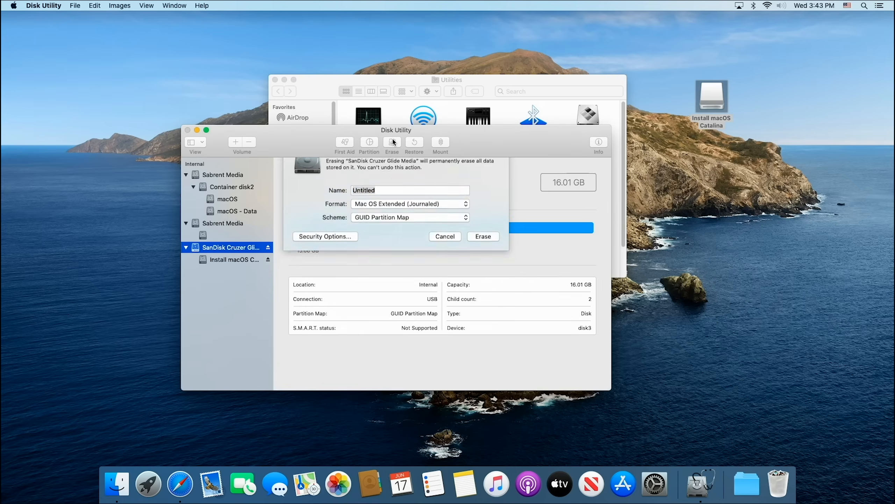
{"action": "type", "text": "USB"}
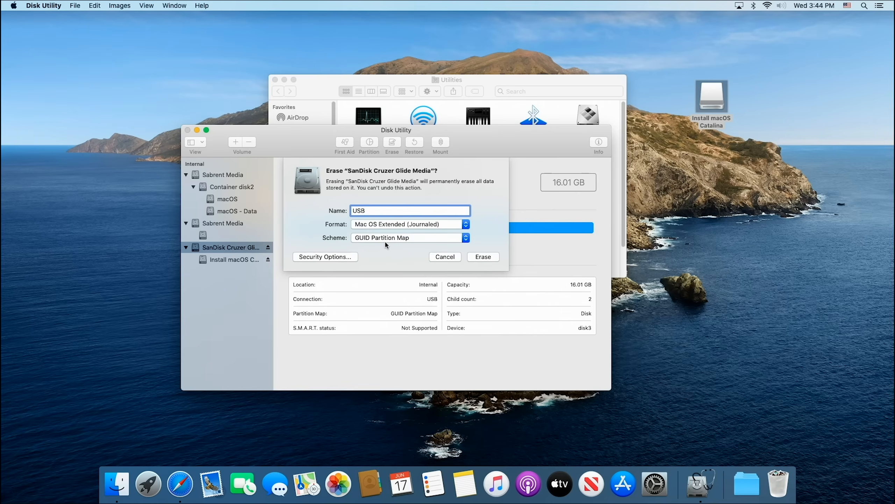
{"action": "left_click", "coordinate": [485, 257]}
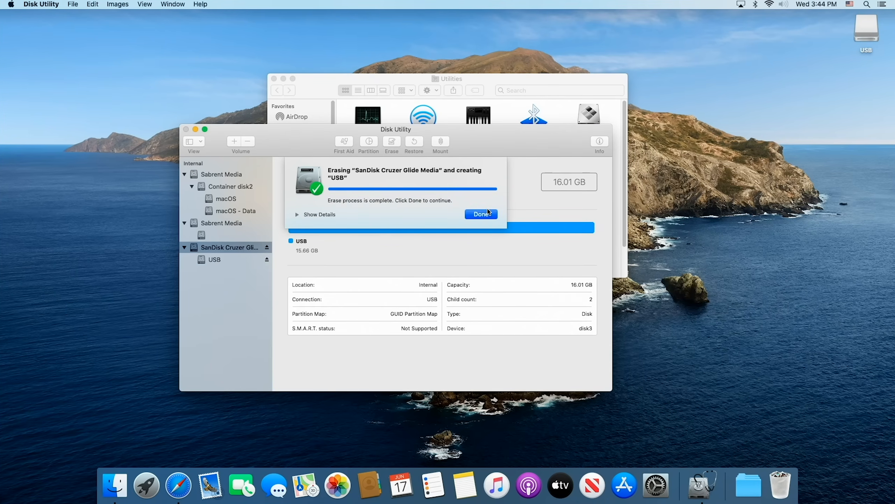
{"action": "left_click", "coordinate": [481, 214]}
{"action": "left_click", "coordinate": [186, 129]}
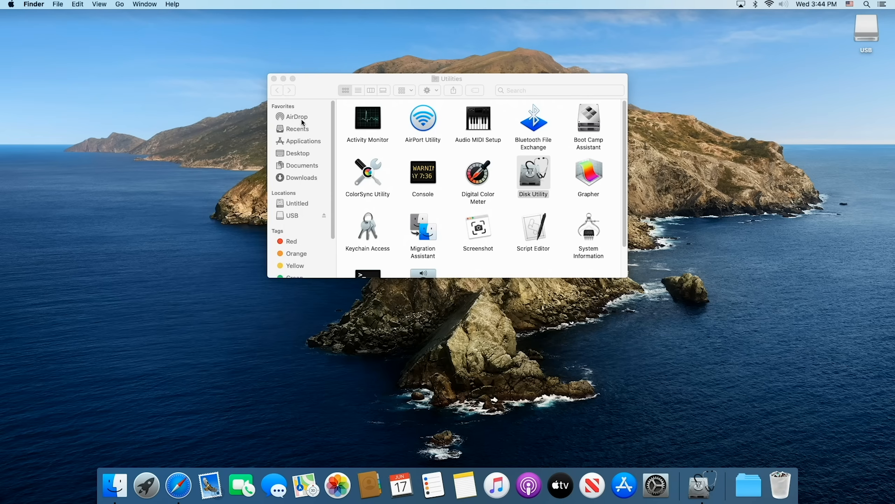
Step: Move the USB drive icon towards the middle of the desktop and reposition the Utilities window
{"action": "left_click_drag", "start_coordinate": [879, 27], "coordinate": [715, 64]}
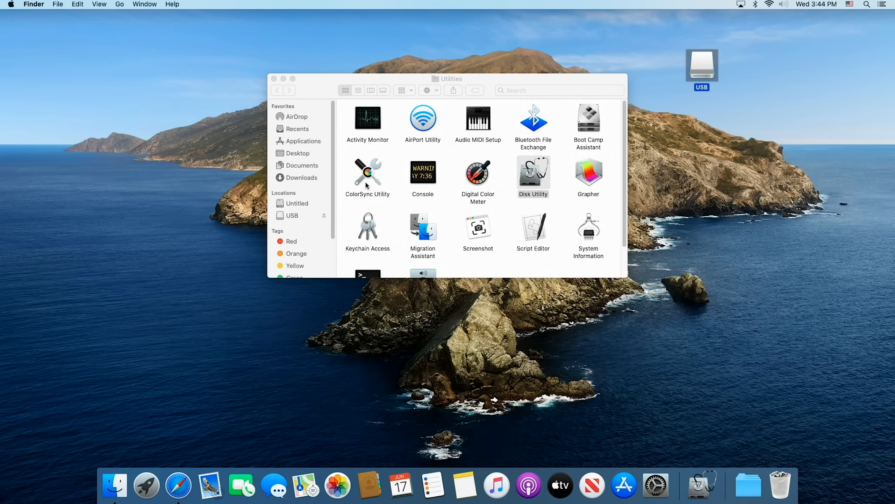
{"action": "left_click_drag", "start_coordinate": [412, 76], "coordinate": [376, 95]}
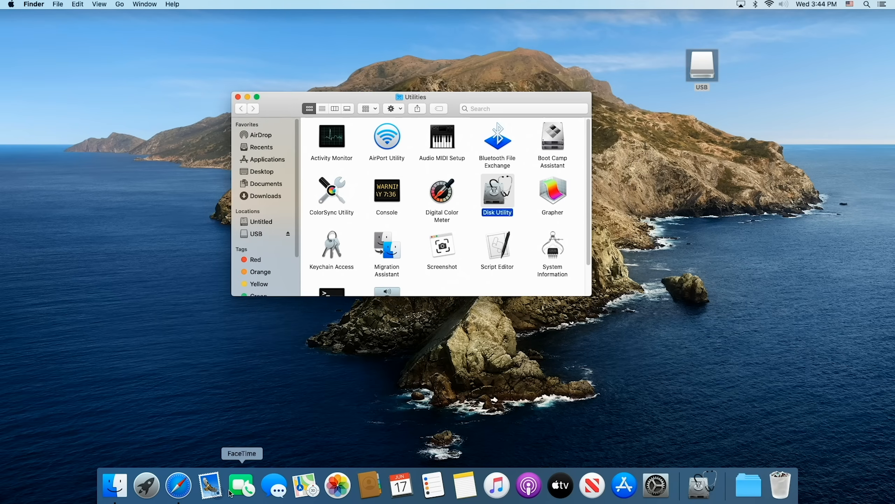
Step: Open the Applications folder and check that it contains the Install macOS Catalina installer
{"action": "left_click", "coordinate": [178, 485]}
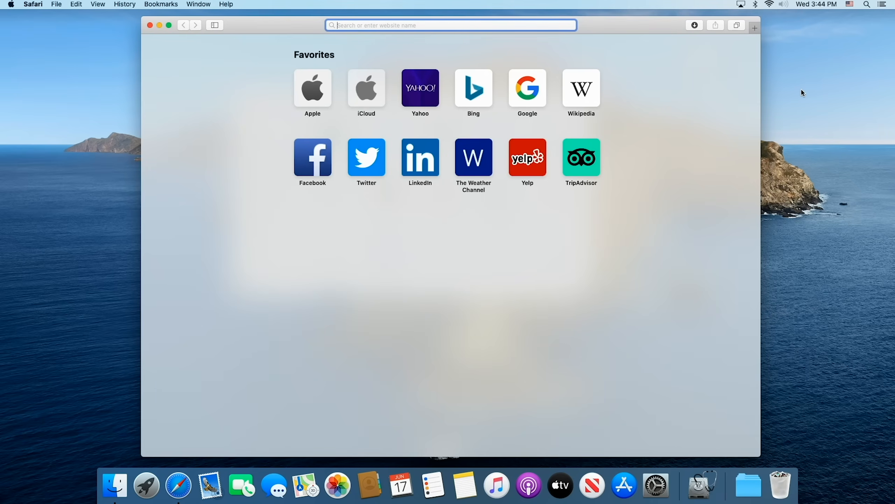
{"action": "left_click", "coordinate": [99, 64]}
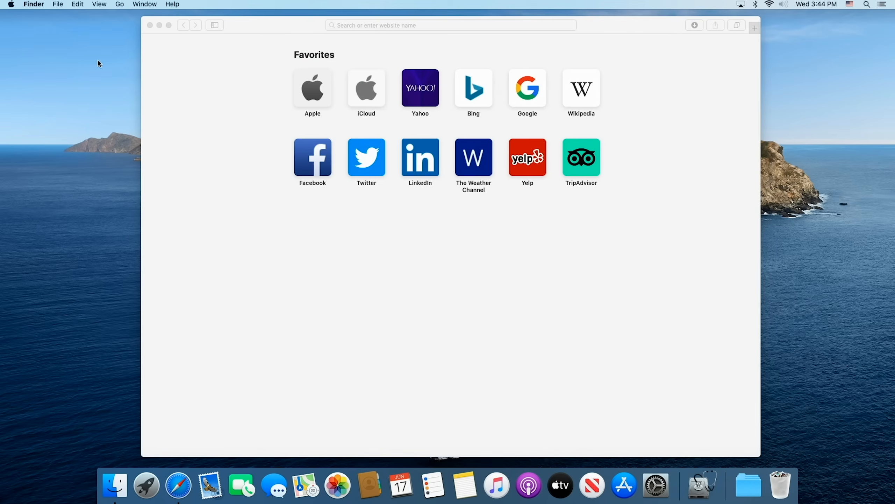
{"action": "left_click", "coordinate": [120, 4]}
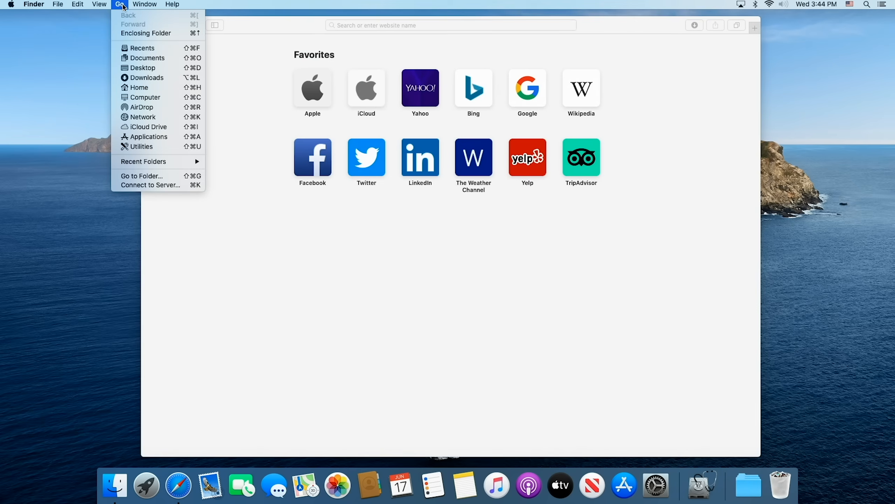
{"action": "left_click", "coordinate": [158, 138]}
{"action": "scroll", "coordinate": [454, 228], "scroll_direction": "up", "scroll_amount": 5}
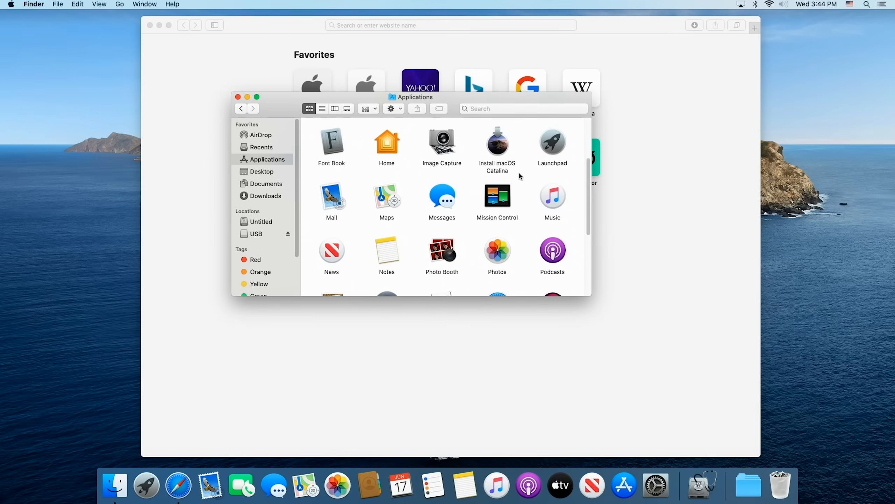
Step: Search Safari for download macOS, view Apple's macOS Catalina page, close it and select Install macOS Catalina in Applications
{"action": "left_click", "coordinate": [209, 103]}
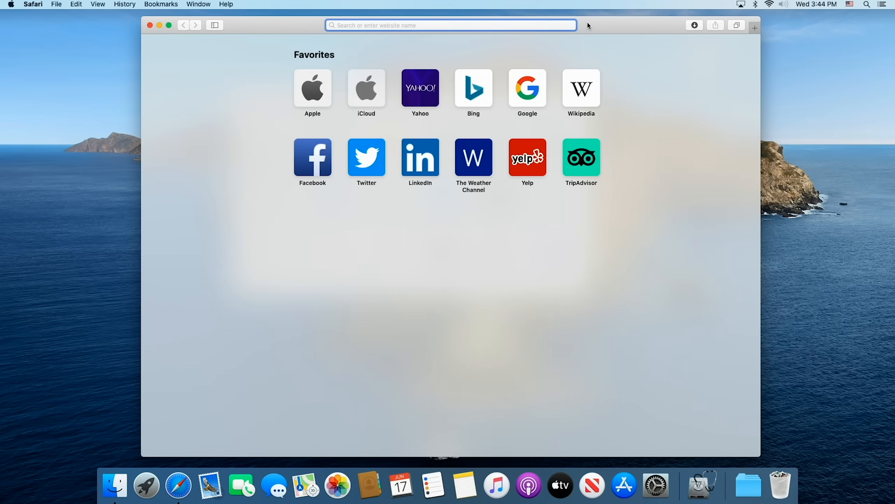
{"action": "type", "text": "down"}
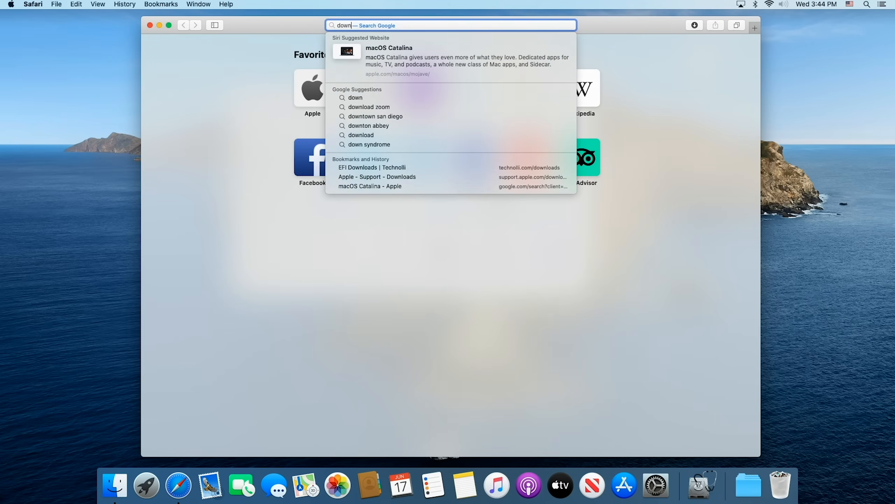
{"action": "type", "text": "load macOS"}
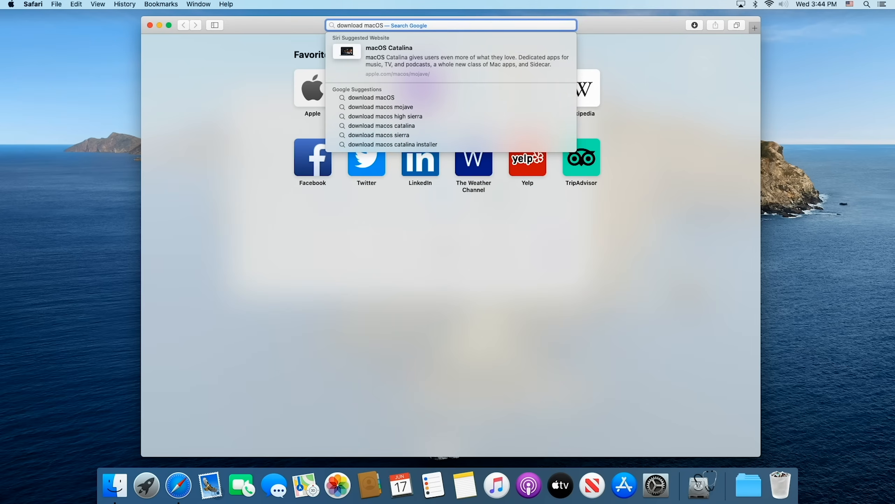
{"action": "key", "text": "Down"}
{"action": "left_click", "coordinate": [425, 51]}
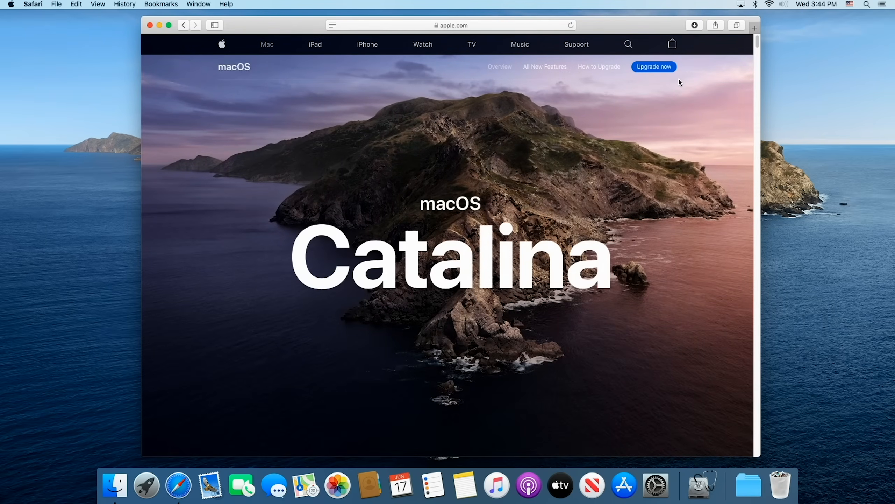
{"action": "scroll", "coordinate": [604, 181], "scroll_direction": "down", "scroll_amount": 5}
{"action": "scroll", "coordinate": [599, 180], "scroll_direction": "up", "scroll_amount": 5}
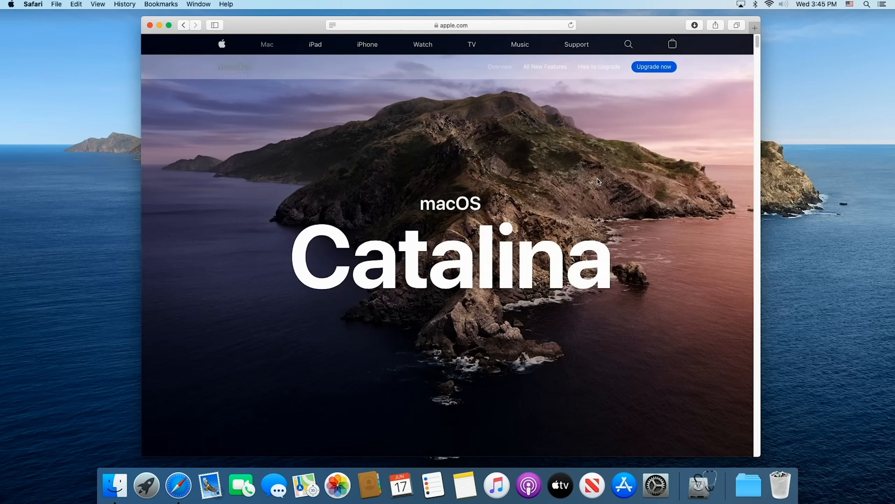
{"action": "left_click", "coordinate": [149, 25]}
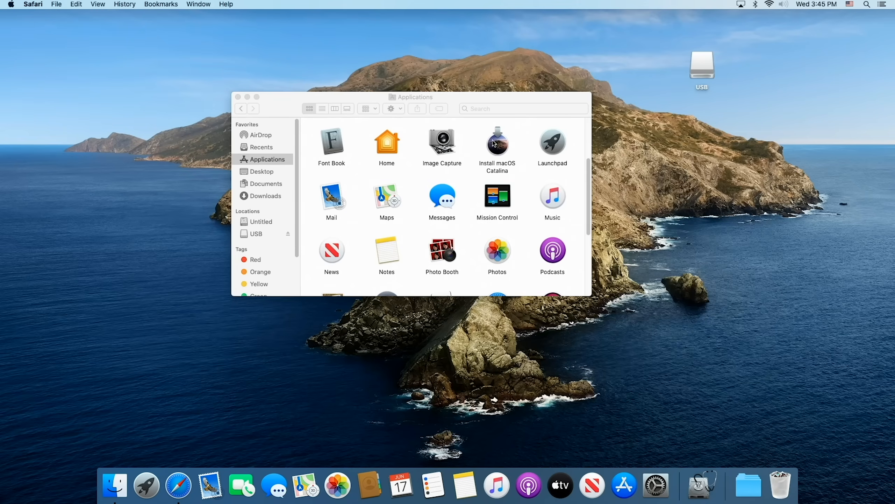
{"action": "left_click", "coordinate": [504, 152]}
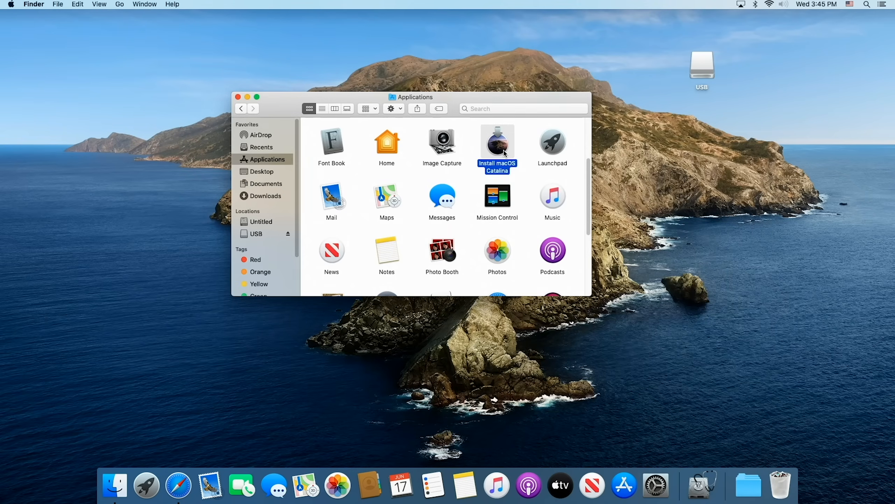
Step: Search the web in Safari for make a usb bootable mac and open Apple Support's bootable installer article
{"action": "left_click", "coordinate": [183, 487]}
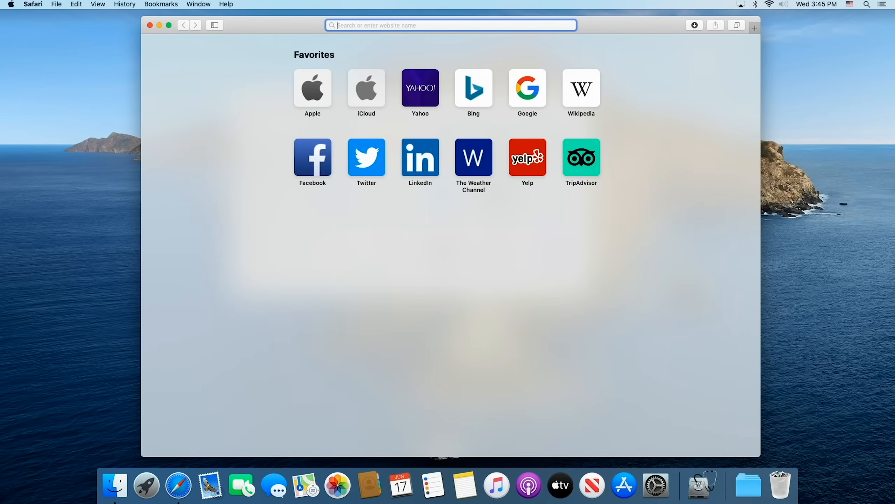
{"action": "type", "text": "make a "}
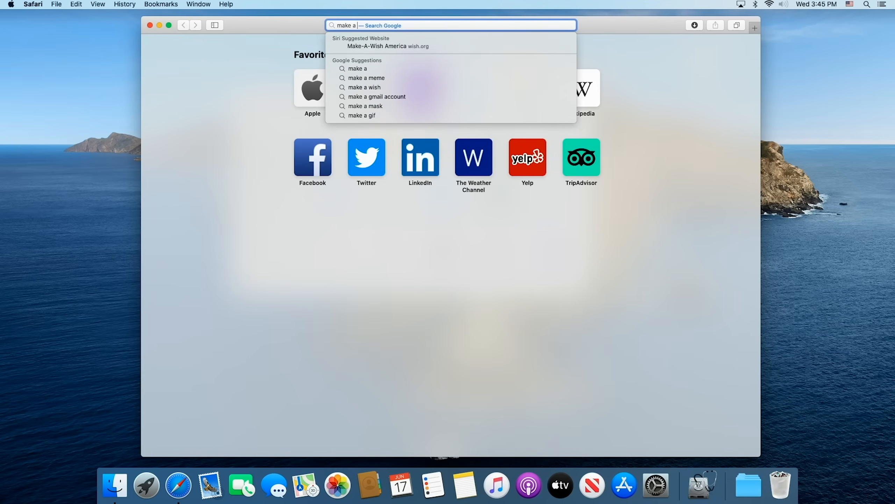
{"action": "type", "text": "usb"}
{"action": "key", "text": "Down"}
{"action": "key", "text": "Return"}
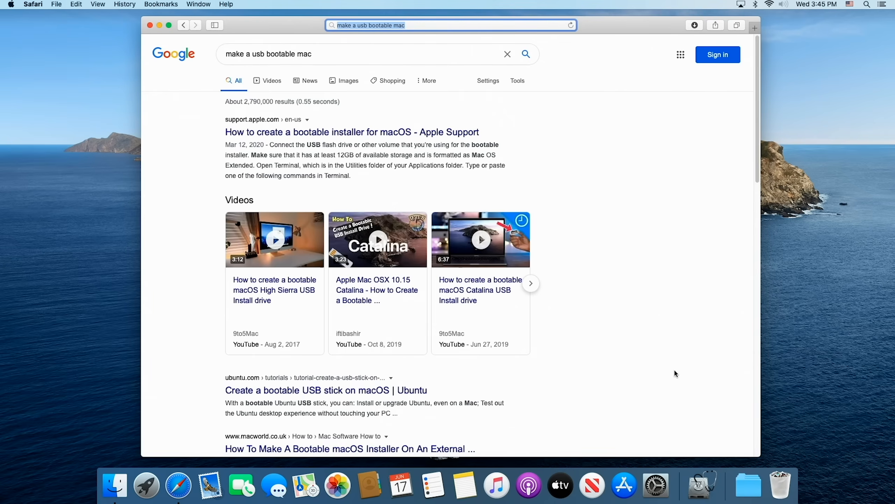
{"action": "left_click", "coordinate": [352, 133]}
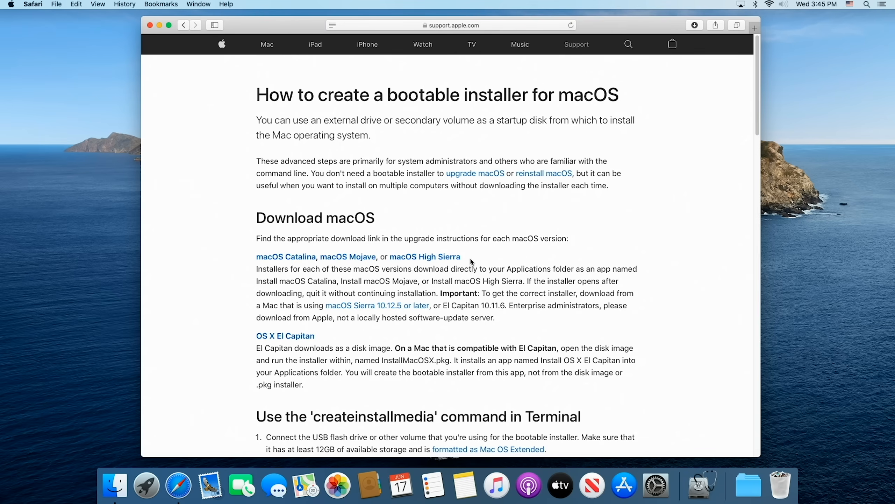
Step: Copy the Catalina createinstallmedia command from sudo through /Volumes/, leaving out the MyVolume placeholder
{"action": "scroll", "coordinate": [472, 260], "scroll_direction": "down", "scroll_amount": 10}
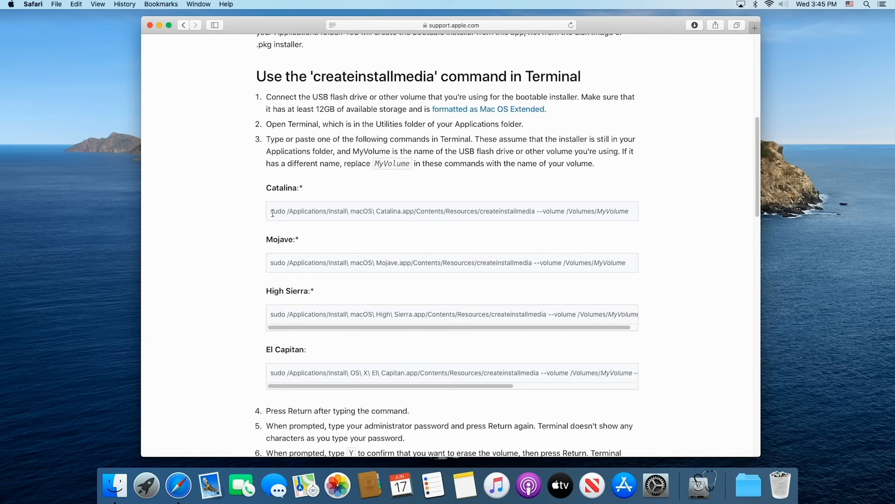
{"action": "left_click_drag", "start_coordinate": [272, 211], "coordinate": [596, 213]}
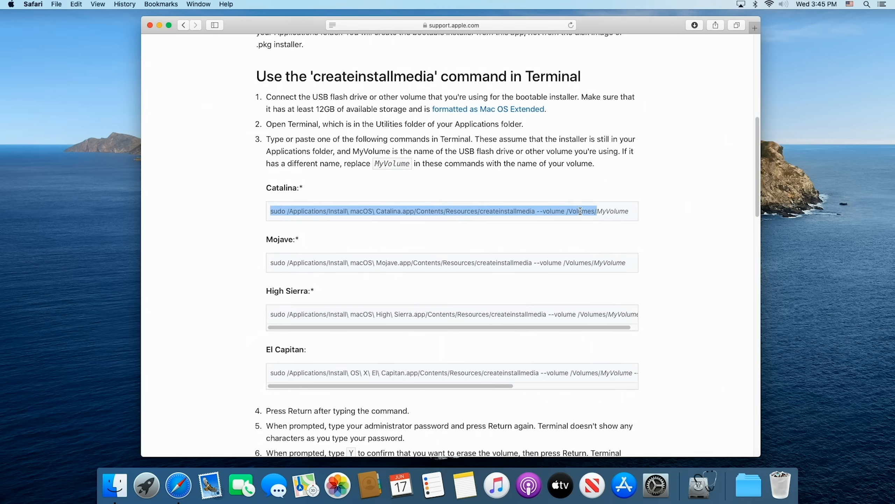
{"action": "right_click", "coordinate": [581, 211]}
{"action": "left_click", "coordinate": [601, 237]}
Step: Launch Terminal, paste the copied createinstallmedia command and complete its volume path as /Volumes/USB
{"action": "left_click", "coordinate": [866, 5]}
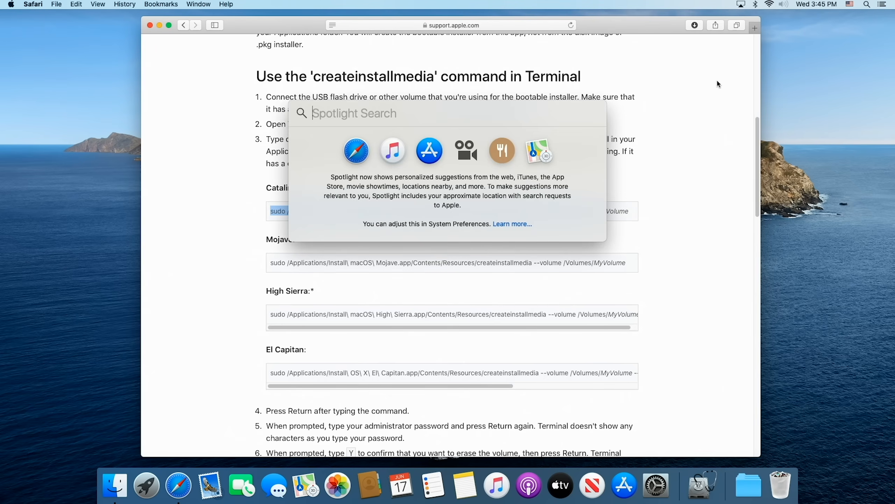
{"action": "type", "text": "terminal"}
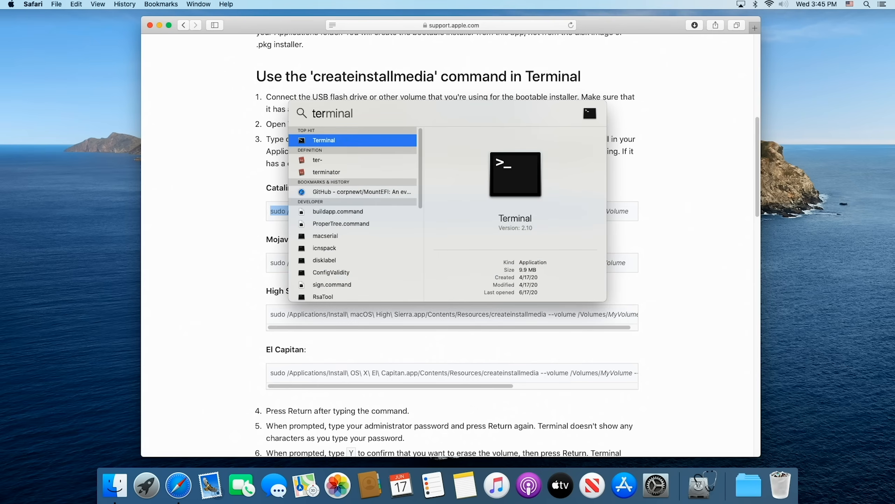
{"action": "key", "text": "Return"}
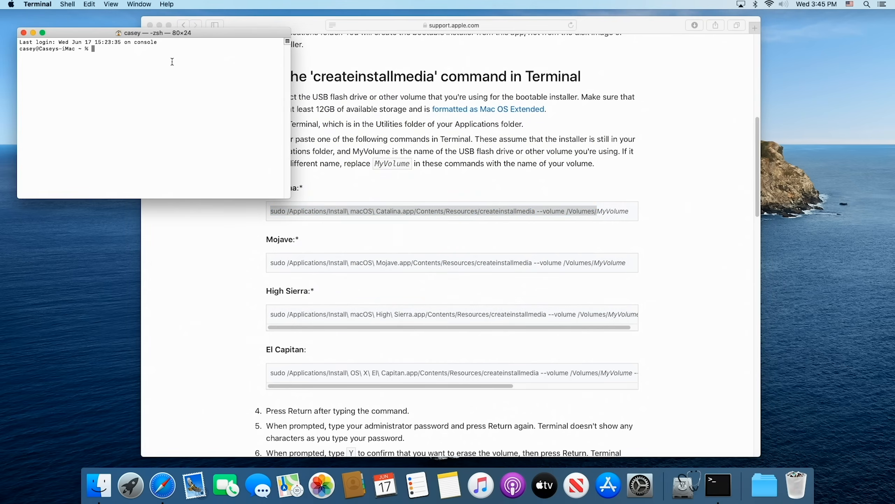
{"action": "left_click_drag", "start_coordinate": [244, 36], "coordinate": [512, 69]}
{"action": "right_click", "coordinate": [391, 86]}
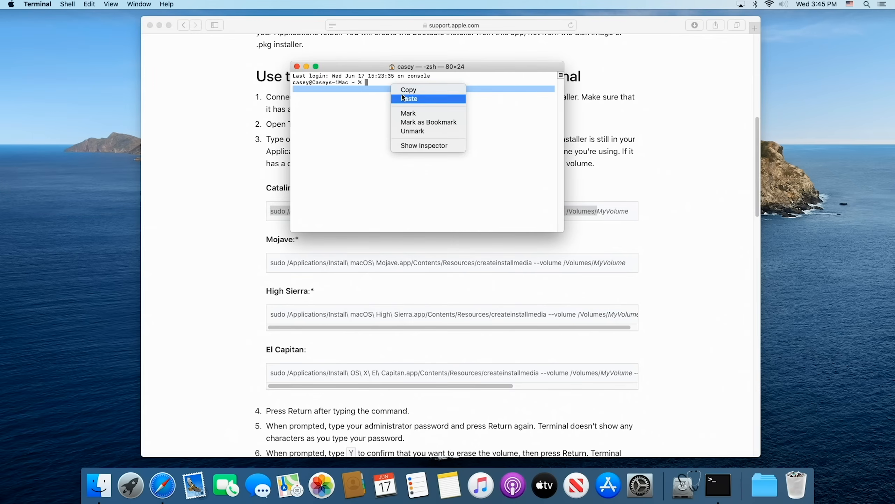
{"action": "left_click", "coordinate": [409, 98]}
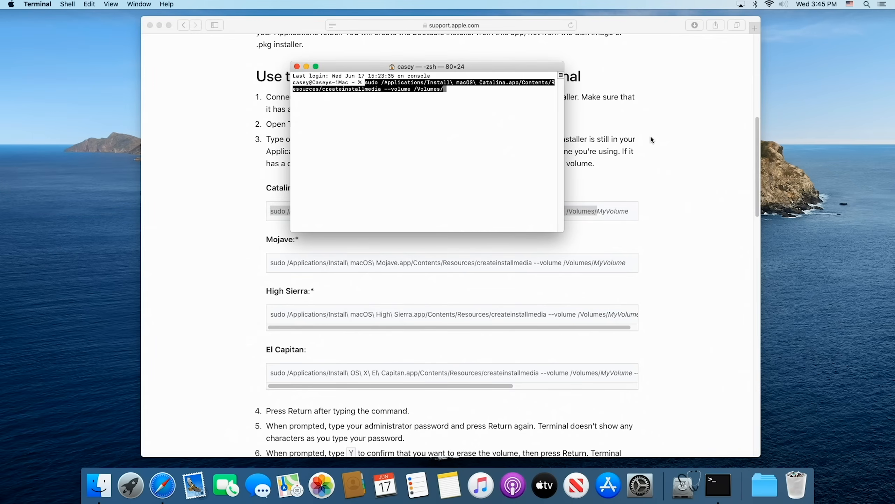
{"action": "key", "text": "Right"}
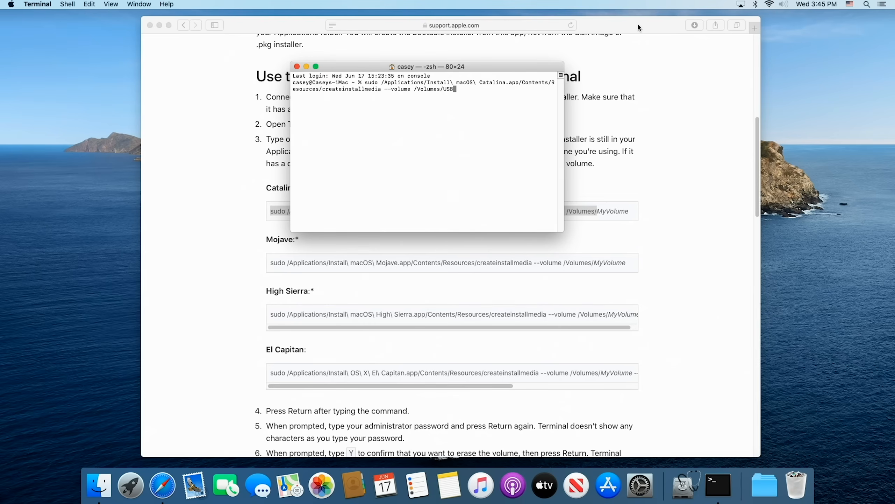
Step: Close the Safari window, run the createinstallmedia command in Terminal and enter the administrator password
{"action": "left_click_drag", "start_coordinate": [638, 25], "coordinate": [623, 42]}
{"action": "left_click", "coordinate": [135, 41]}
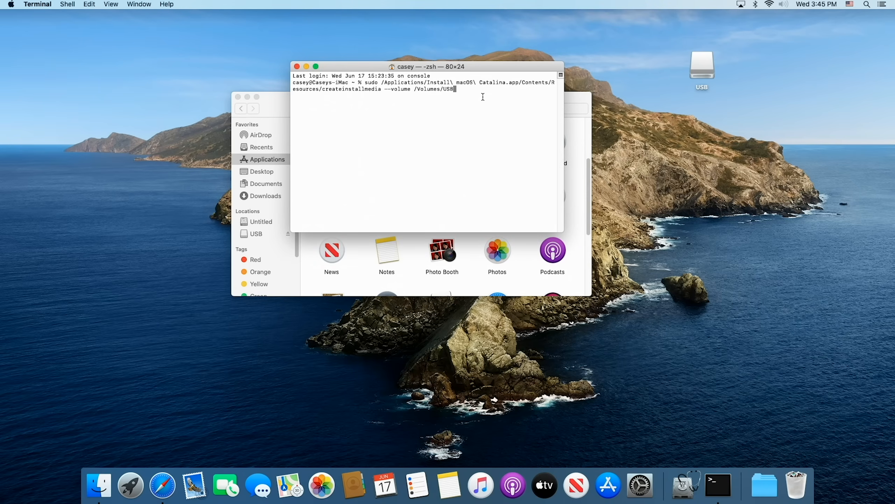
{"action": "key", "text": "Return"}
{"action": "key", "text": "Return"}
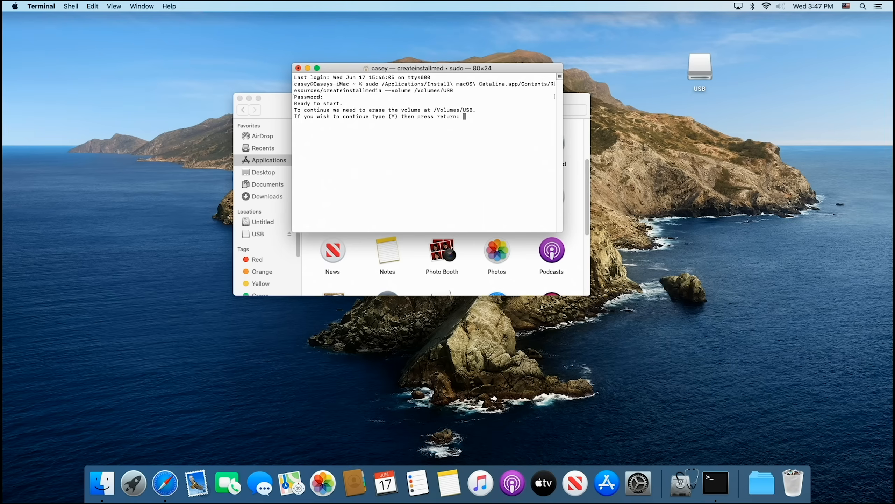
Step: Confirm erasing the USB volume with y and allow Terminal to access files on the removable volume
{"action": "type", "text": "y"}
{"action": "key", "text": "Return"}
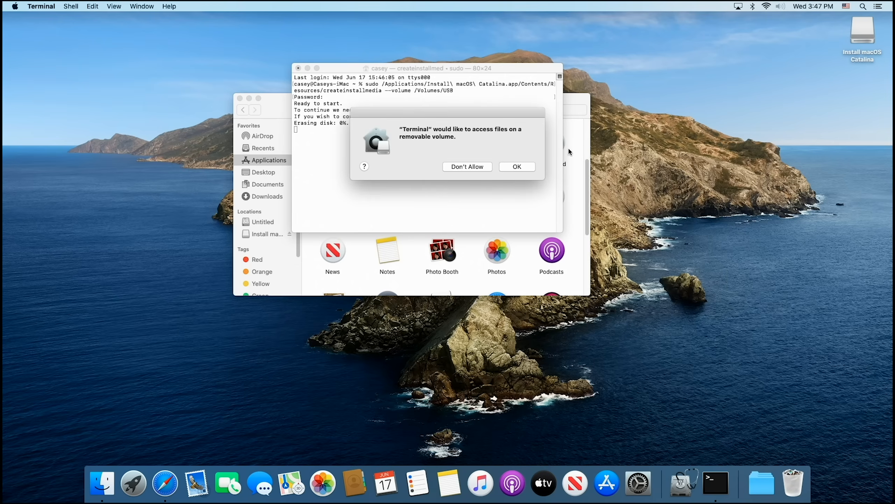
{"action": "left_click", "coordinate": [513, 166]}
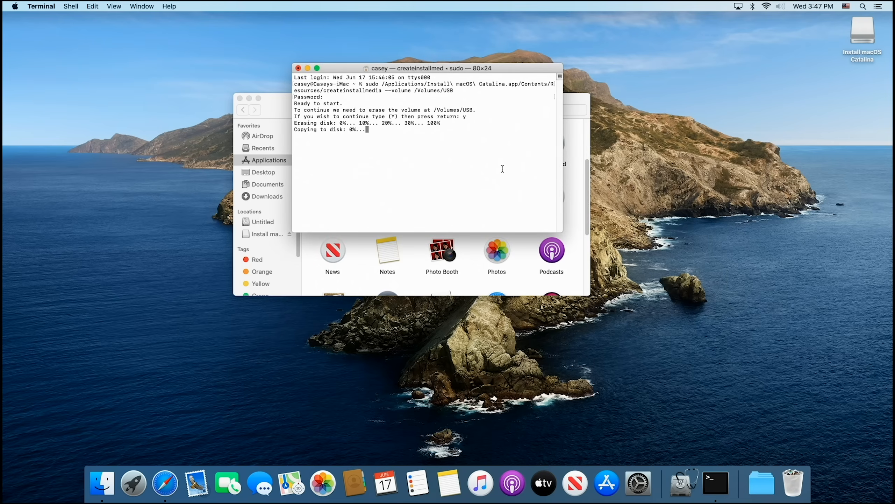
Step: Move the Install macOS Catalina drive icon towards the middle of the desktop, view its contents and close the window
{"action": "left_click", "coordinate": [843, 173]}
{"action": "left_click_drag", "start_coordinate": [869, 30], "coordinate": [680, 60]}
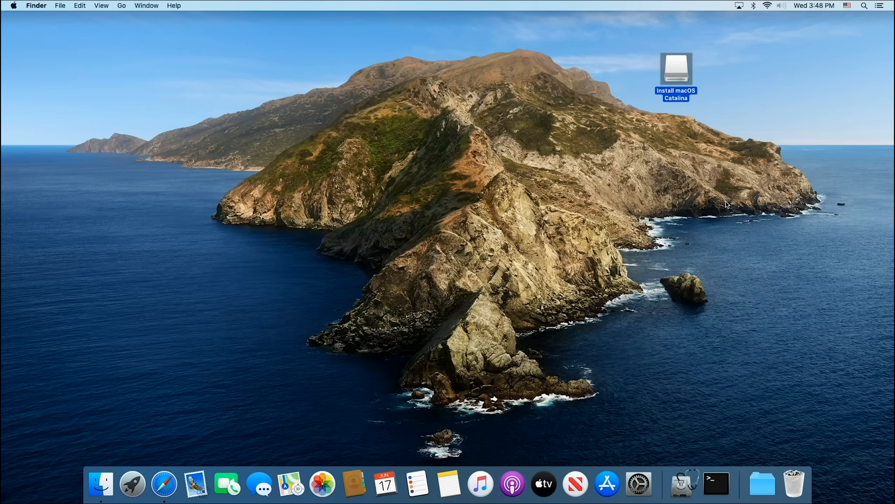
{"action": "double_click", "coordinate": [681, 76]}
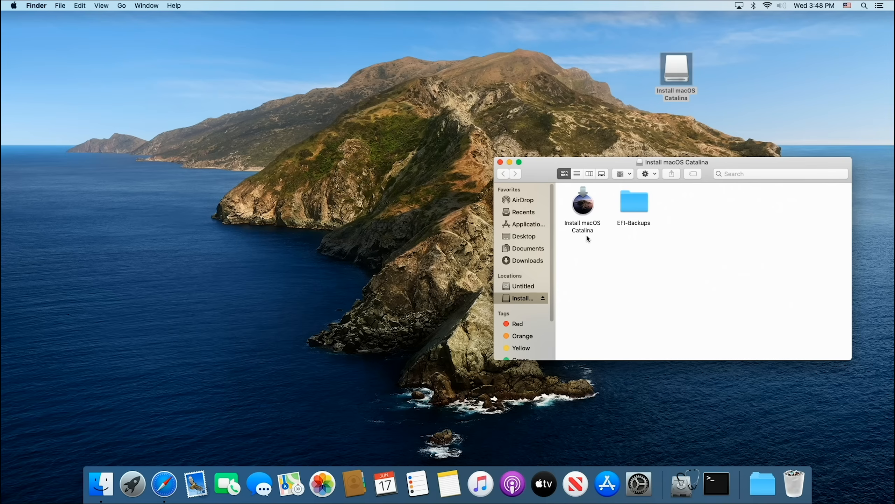
{"action": "left_click", "coordinate": [500, 162]}
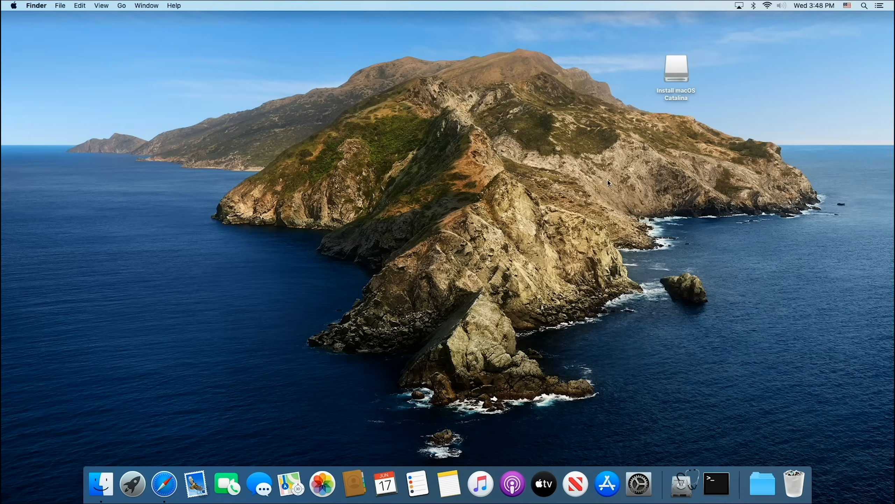
Step: Move the MountEFI-update, ProperTree-master and OpenCore-0 folders from Downloads to the desktop and close the Downloads window
{"action": "left_click", "coordinate": [121, 5]}
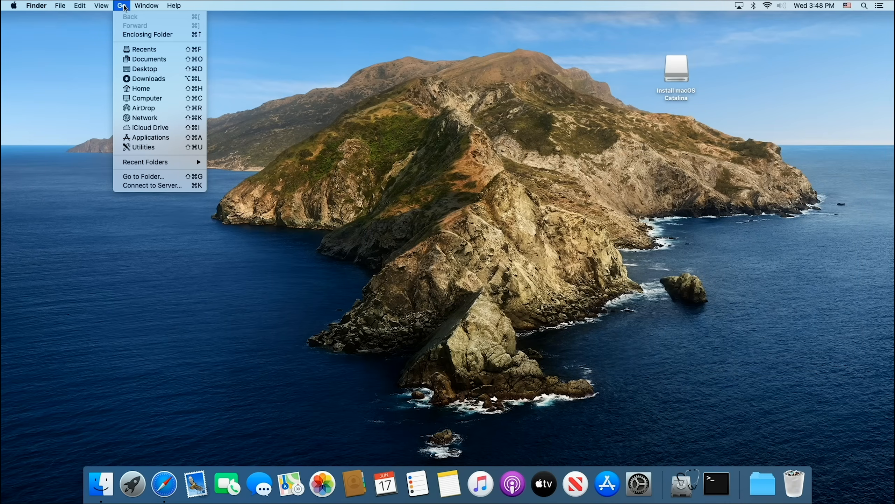
{"action": "left_click", "coordinate": [148, 79]}
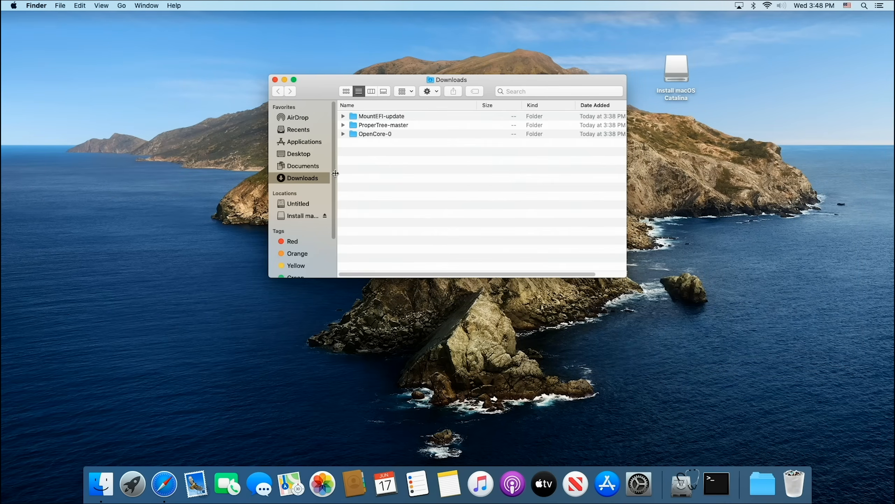
{"action": "key", "text": "super+a"}
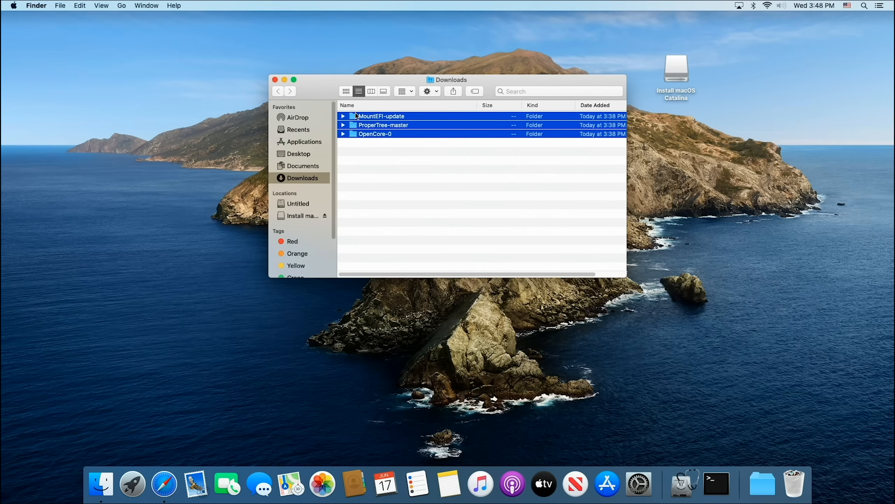
{"action": "left_click_drag", "start_coordinate": [353, 117], "coordinate": [679, 138]}
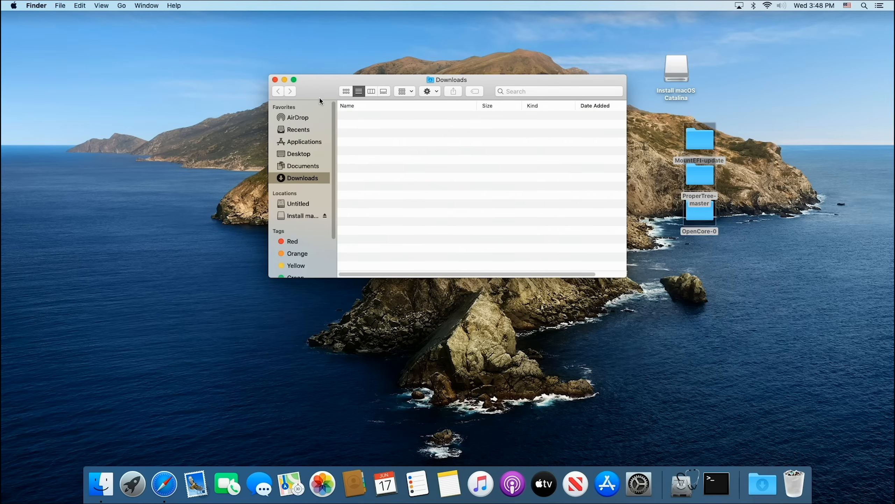
{"action": "left_click", "coordinate": [275, 80]}
Step: Line up MountEFI-update and ProperTree-master beside the installer drive on the desktop, with OpenCore-0 below ProperTree-master
{"action": "left_click_drag", "start_coordinate": [701, 141], "coordinate": [746, 75]}
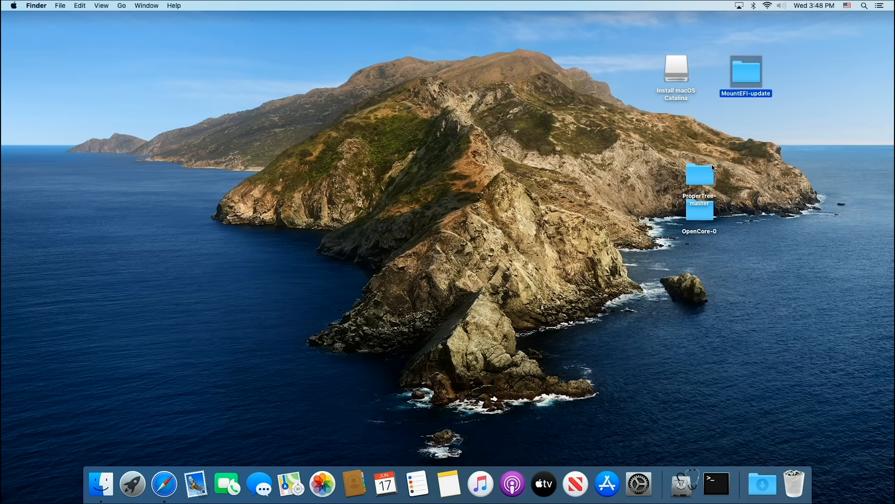
{"action": "left_click_drag", "start_coordinate": [697, 177], "coordinate": [802, 79]}
{"action": "left_click_drag", "start_coordinate": [700, 212], "coordinate": [809, 138]}
{"action": "left_click", "coordinate": [755, 191]}
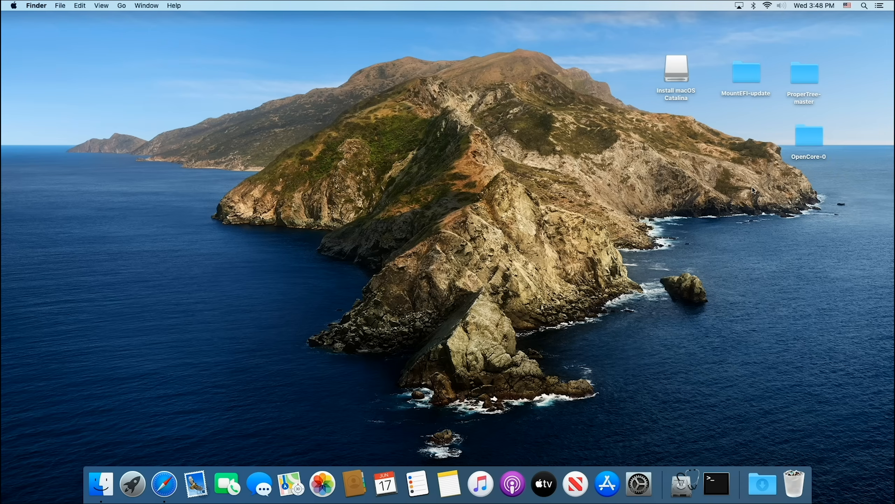
Step: Shift the Install macOS Catalina drive icon up, and open MountEFI.command from MountEFI-update despite its unverified developer
{"action": "left_click_drag", "start_coordinate": [681, 78], "coordinate": [667, 54]}
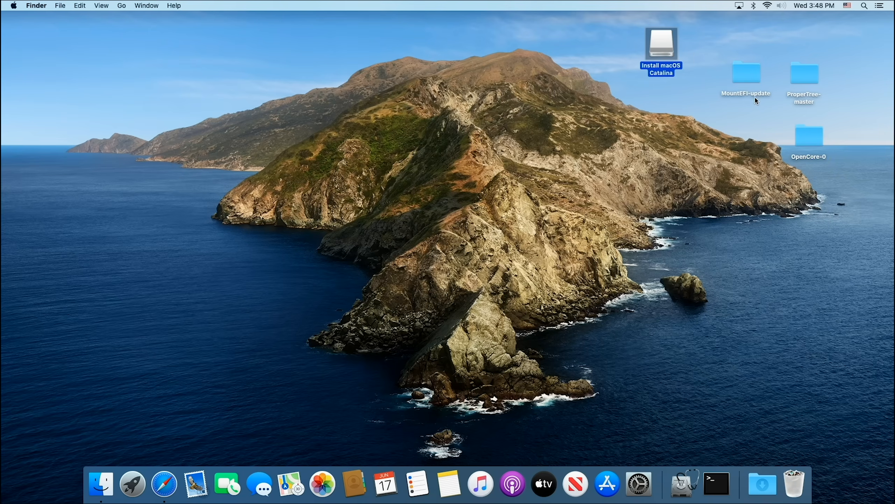
{"action": "left_click", "coordinate": [748, 76]}
{"action": "double_click", "coordinate": [748, 75]}
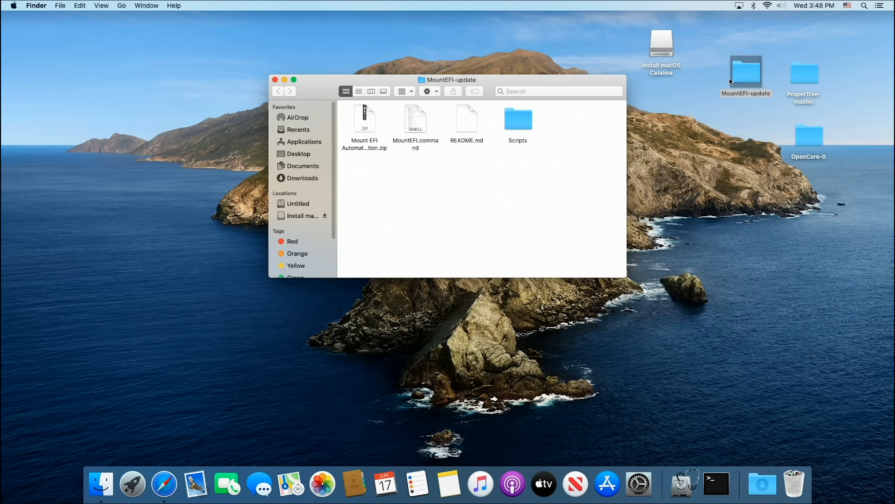
{"action": "right_click", "coordinate": [419, 121]}
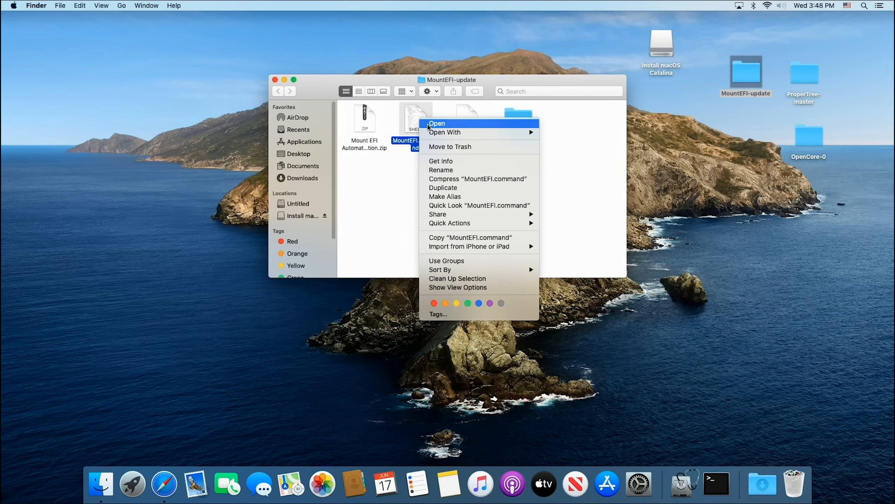
{"action": "left_click", "coordinate": [428, 124]}
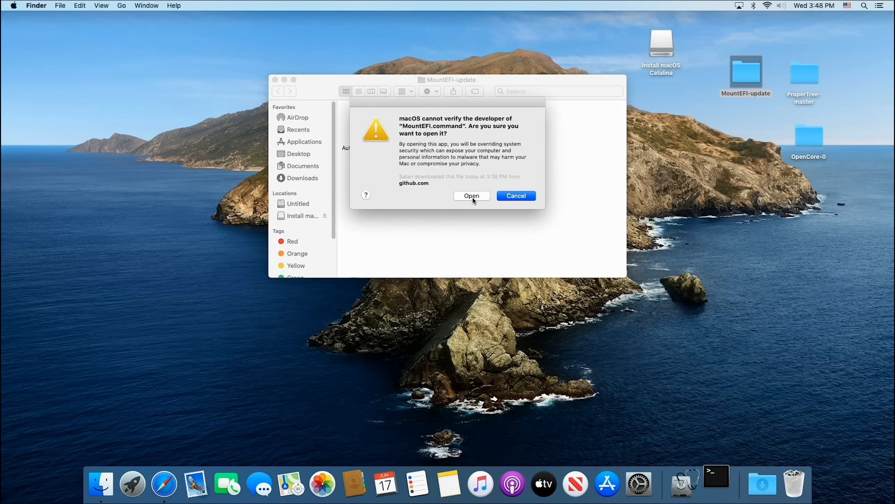
{"action": "left_click", "coordinate": [472, 195]}
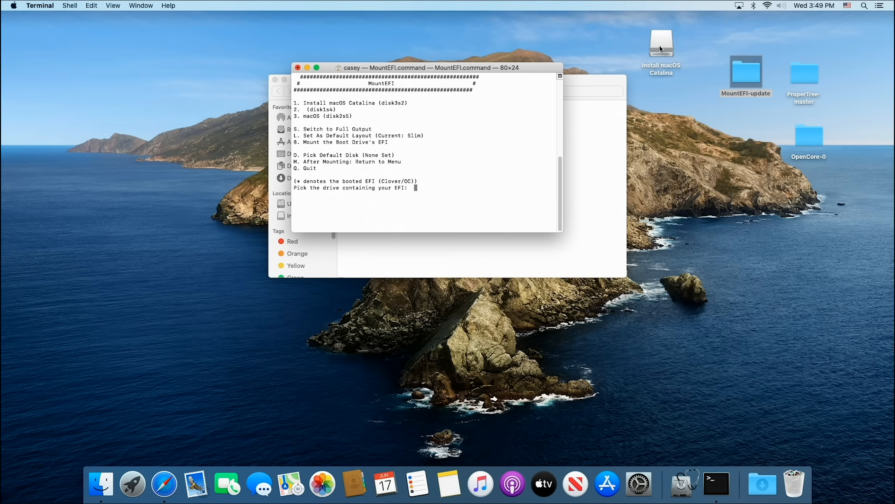
Step: Mount the EFI partition of the Install macOS Catalina drive with option 1, entering the account password to authorise it
{"action": "type", "text": "1"}
{"action": "key", "text": "Return"}
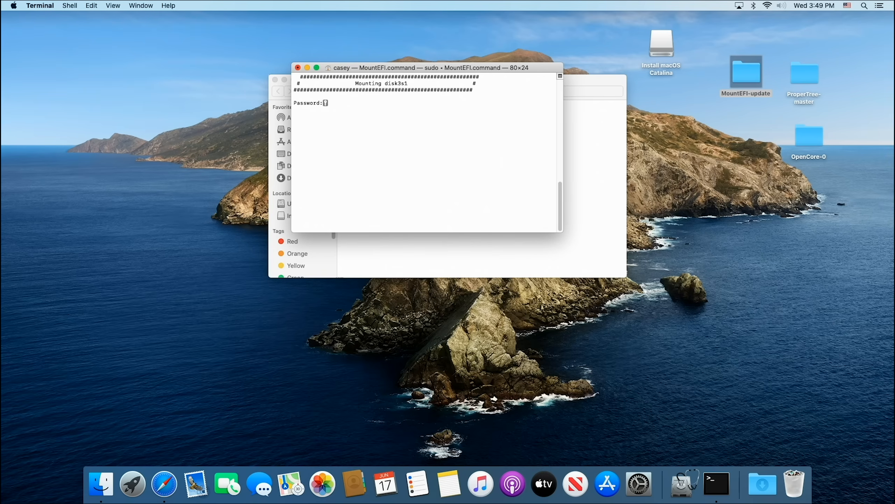
{"action": "key", "text": "Return"}
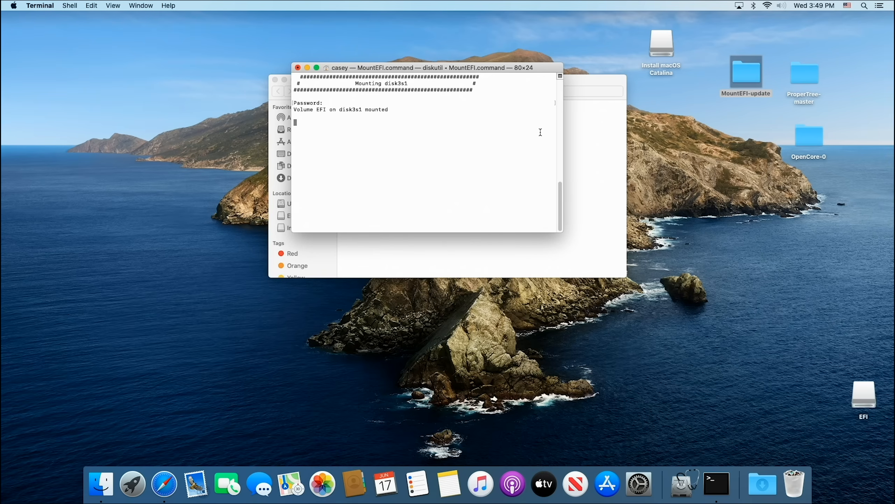
Step: Place the EFI drive icon beside the installer drive, and close the MountEFI session and the MountEFI-update window
{"action": "left_click_drag", "start_coordinate": [864, 393], "coordinate": [711, 56]}
{"action": "left_click", "coordinate": [712, 56]}
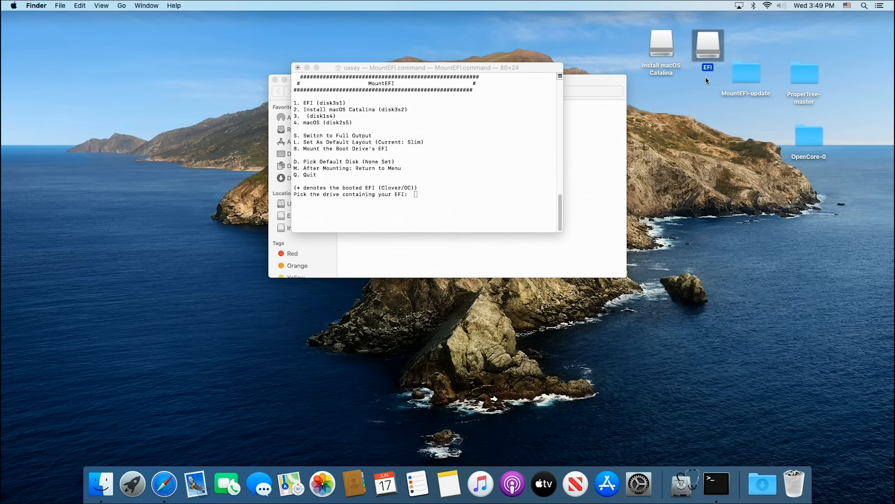
{"action": "left_click", "coordinate": [298, 67]}
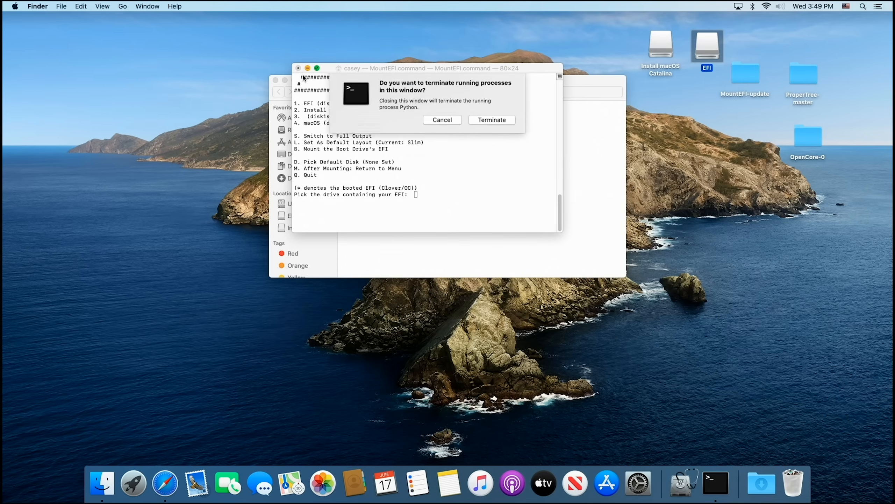
{"action": "left_click", "coordinate": [494, 121]}
{"action": "left_click", "coordinate": [275, 80]}
Step: Copy the EFI folder from OpenCore-0 onto the mounted EFI drive, with both windows arranged side by side
{"action": "left_click", "coordinate": [709, 48]}
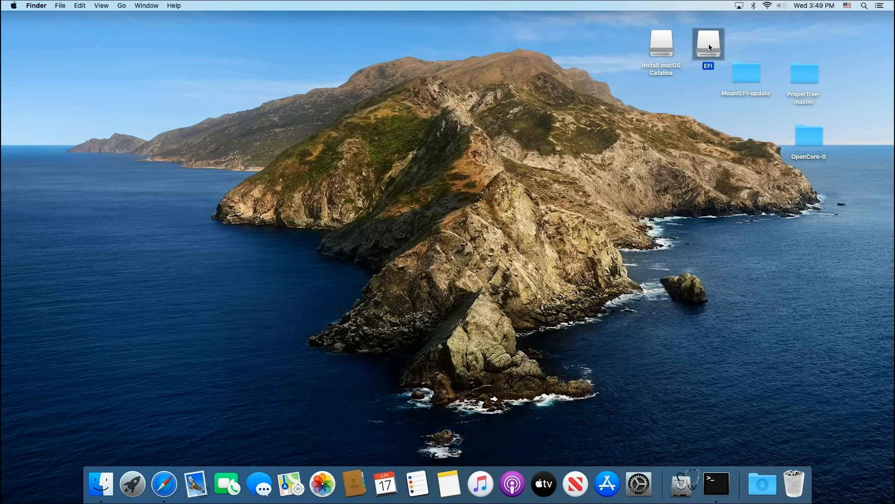
{"action": "double_click", "coordinate": [709, 48]}
{"action": "left_click_drag", "start_coordinate": [415, 89], "coordinate": [309, 105]}
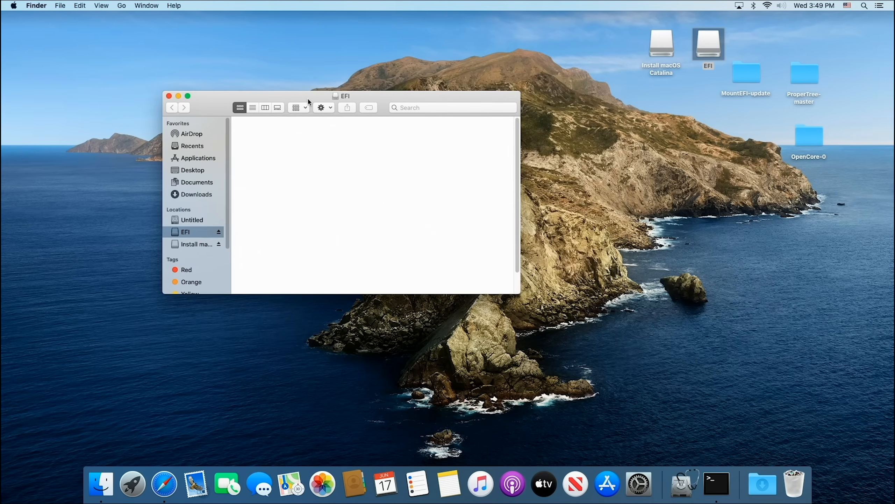
{"action": "double_click", "coordinate": [818, 142]}
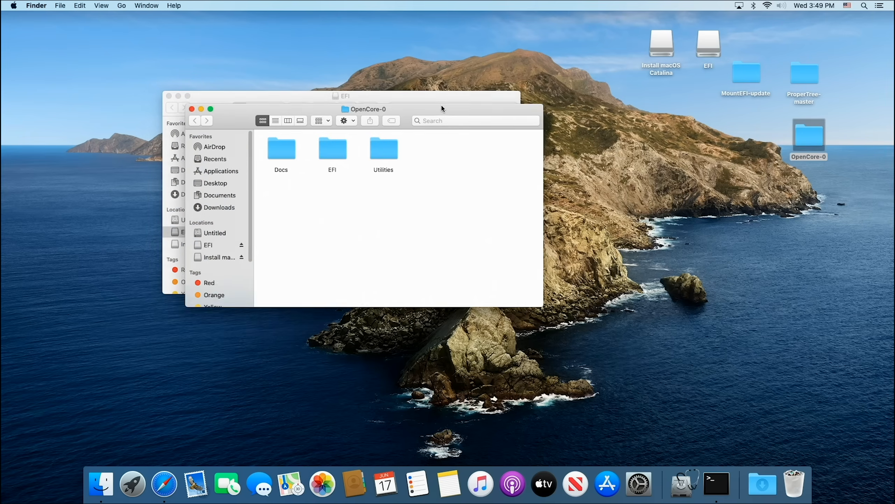
{"action": "left_click_drag", "start_coordinate": [443, 108], "coordinate": [757, 210]}
{"action": "left_click_drag", "start_coordinate": [650, 263], "coordinate": [317, 166]}
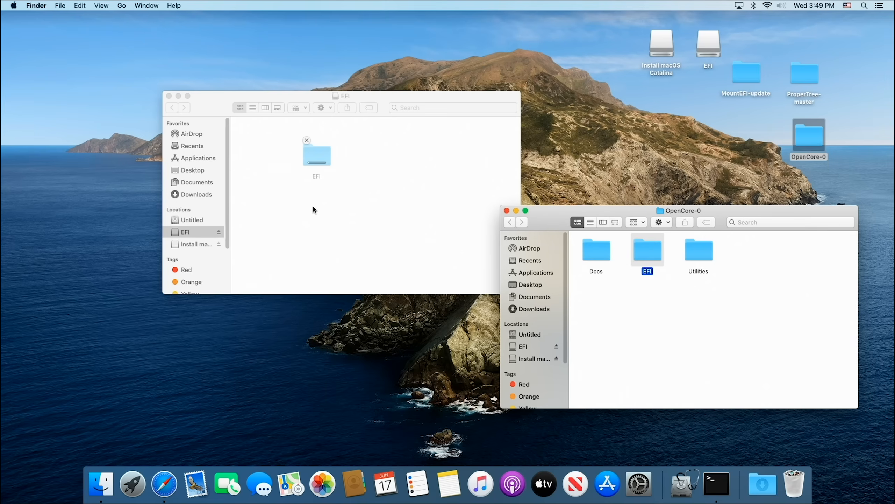
Step: Copy Sample.plist from OpenCore-0's Docs folder into the OC folder inside EFI on the EFI drive
{"action": "left_click", "coordinate": [358, 141]}
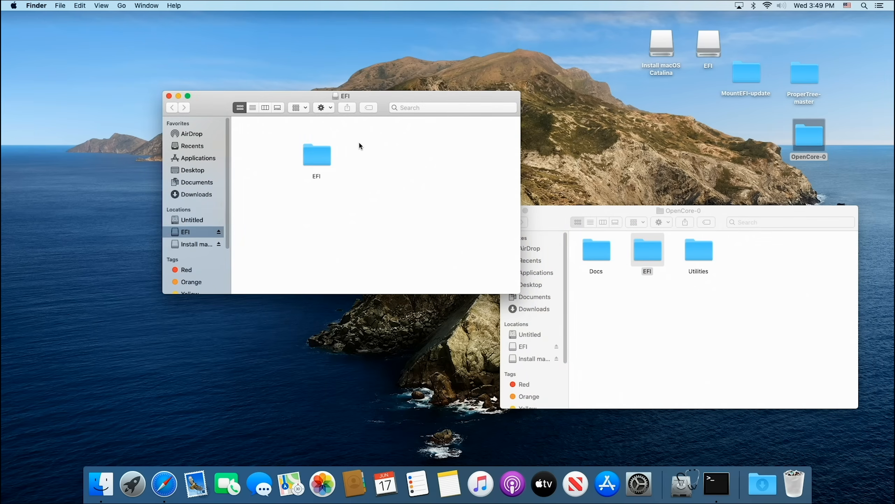
{"action": "double_click", "coordinate": [322, 164]}
{"action": "double_click", "coordinate": [316, 140]}
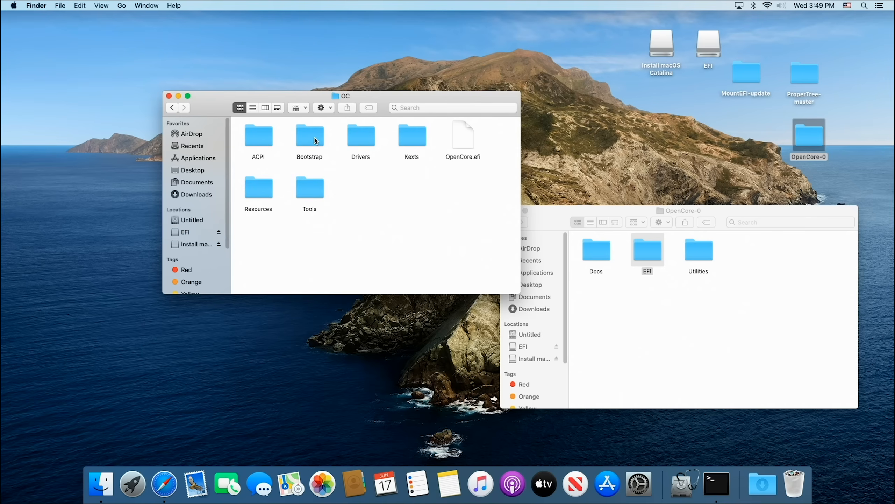
{"action": "left_click_drag", "start_coordinate": [602, 217], "coordinate": [659, 203]}
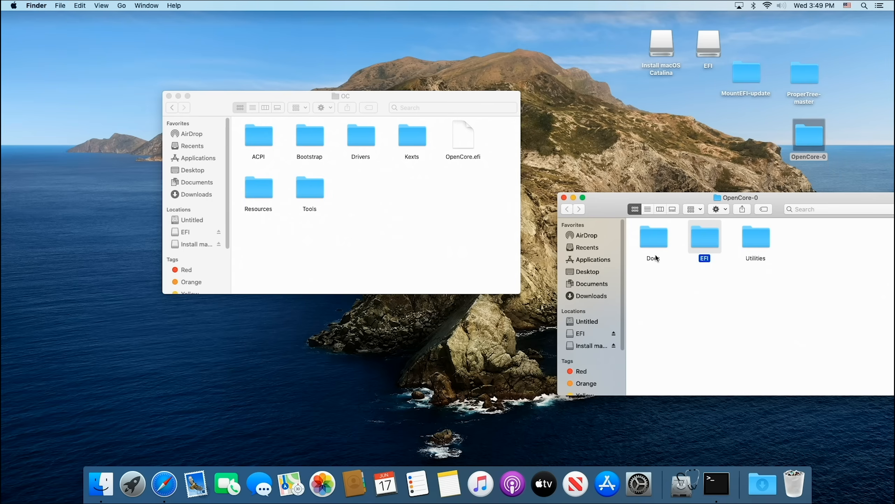
{"action": "left_click", "coordinate": [654, 243]}
{"action": "double_click", "coordinate": [655, 244]}
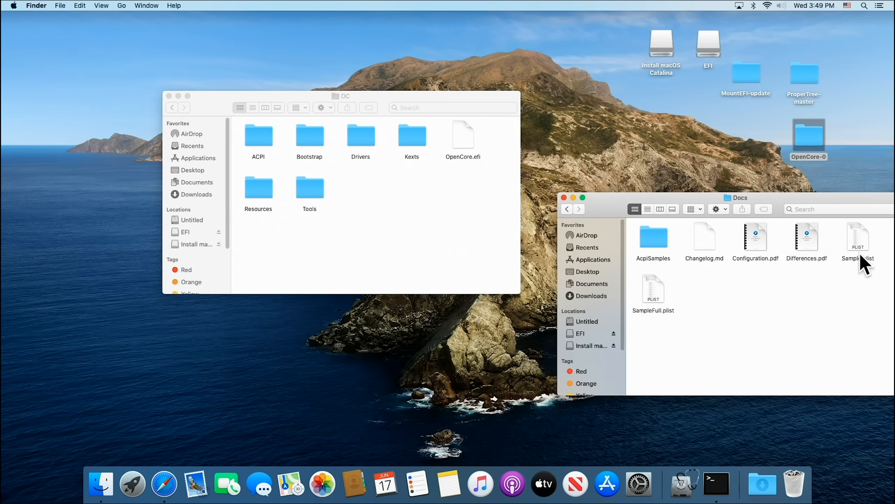
{"action": "left_click_drag", "start_coordinate": [858, 243], "coordinate": [404, 192]}
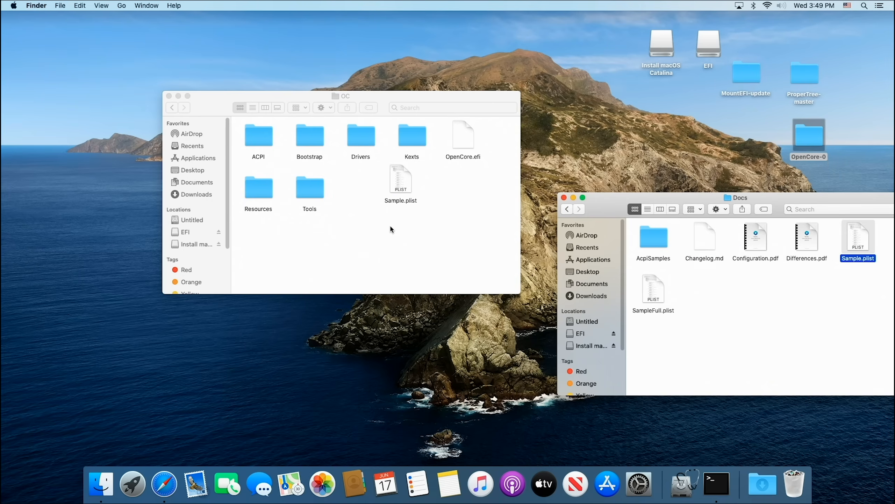
Step: Rename the copied Sample.plist in the OC folder to config.plist and position its icon beside the Tools folder
{"action": "right_click", "coordinate": [405, 200]}
{"action": "left_click", "coordinate": [463, 250]}
{"action": "type", "text": "con"}
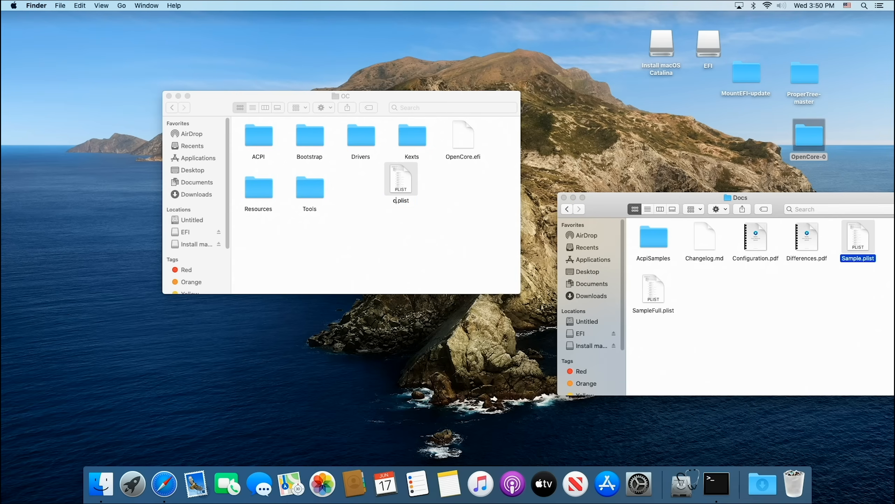
{"action": "type", "text": "fig"}
{"action": "key", "text": "Return"}
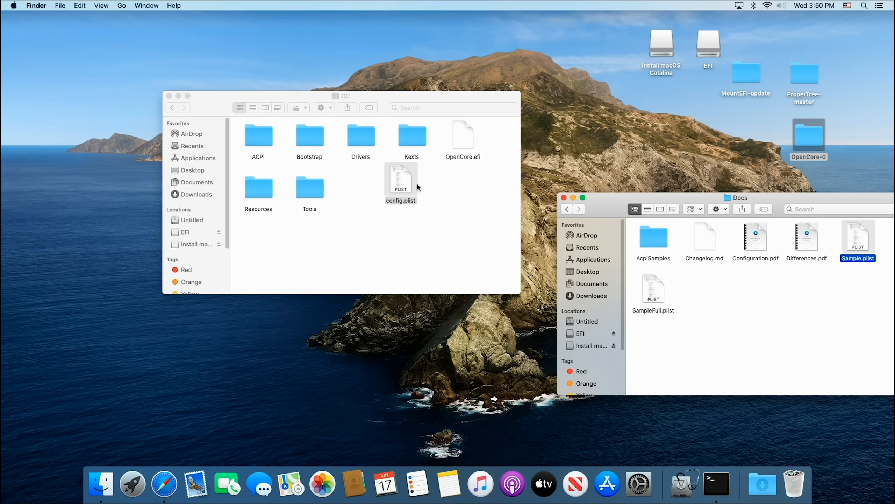
{"action": "left_click_drag", "start_coordinate": [408, 179], "coordinate": [382, 183]}
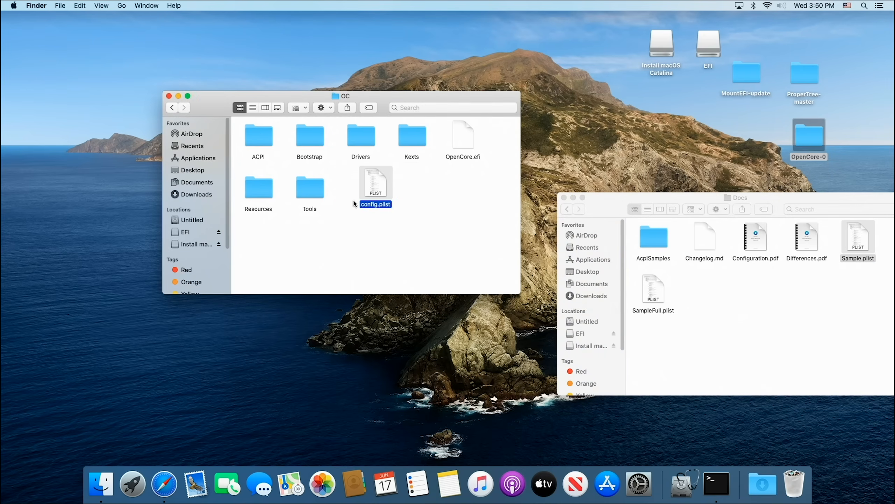
Step: Move all the .efi files in the OC Tools folder to the Trash and return to the OC folder
{"action": "double_click", "coordinate": [317, 193]}
{"action": "left_click_drag", "start_coordinate": [505, 129], "coordinate": [252, 262]}
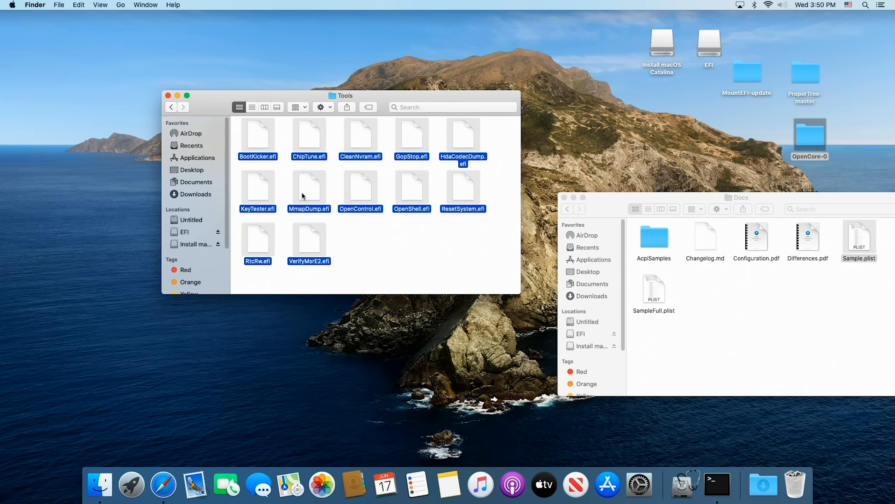
{"action": "right_click", "coordinate": [306, 191]}
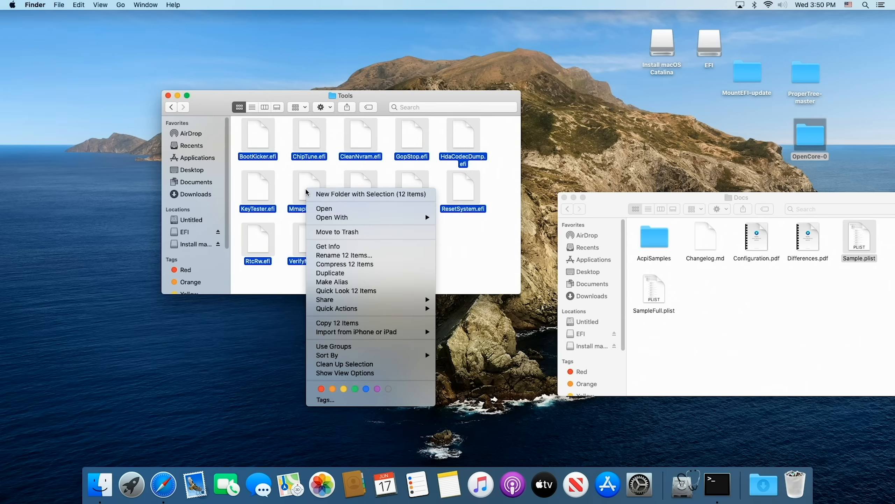
{"action": "left_click", "coordinate": [336, 232]}
{"action": "left_click", "coordinate": [173, 106]}
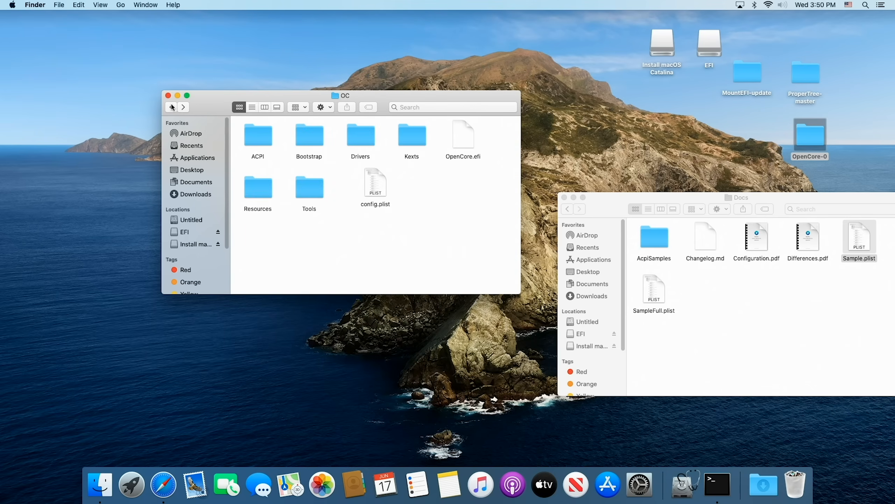
Step: In the OC Drivers folder, trash OpenUsbKbDxe.efi, Ps2KeyboardDxe.efi, Ps2MouseDxe.efi, UsbMouseDxe.efi and XhciDxe.efi
{"action": "double_click", "coordinate": [370, 140]}
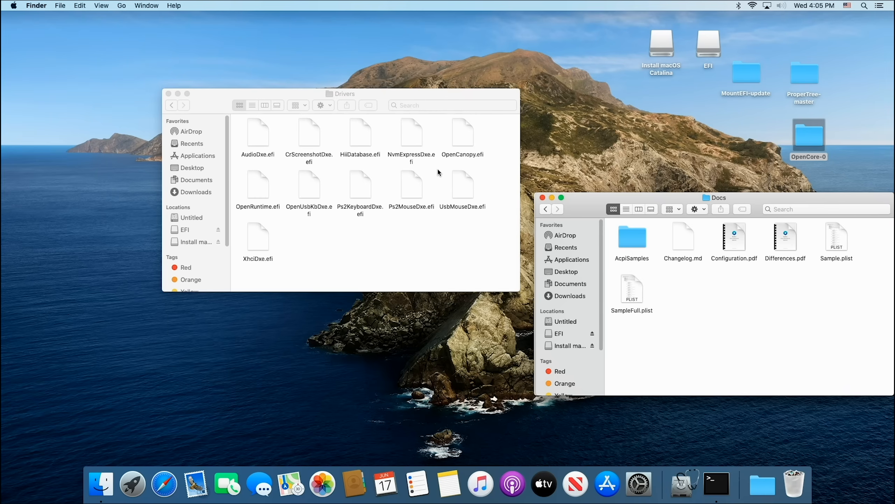
{"action": "left_click", "coordinate": [465, 142]}
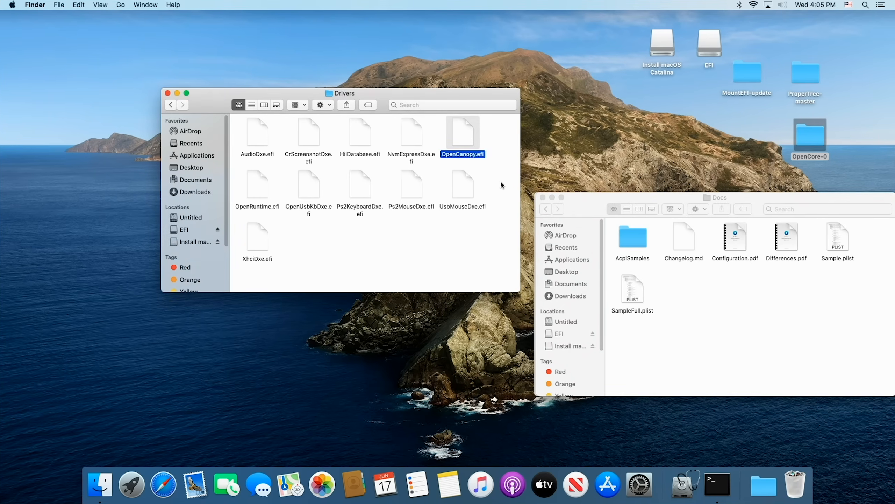
{"action": "left_click_drag", "start_coordinate": [497, 177], "coordinate": [305, 198]}
{"action": "right_click", "coordinate": [305, 187]}
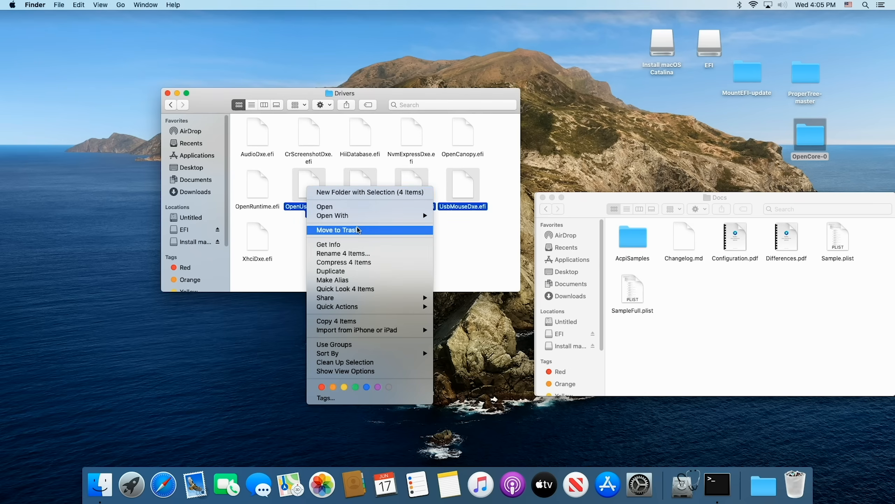
{"action": "left_click", "coordinate": [358, 230]}
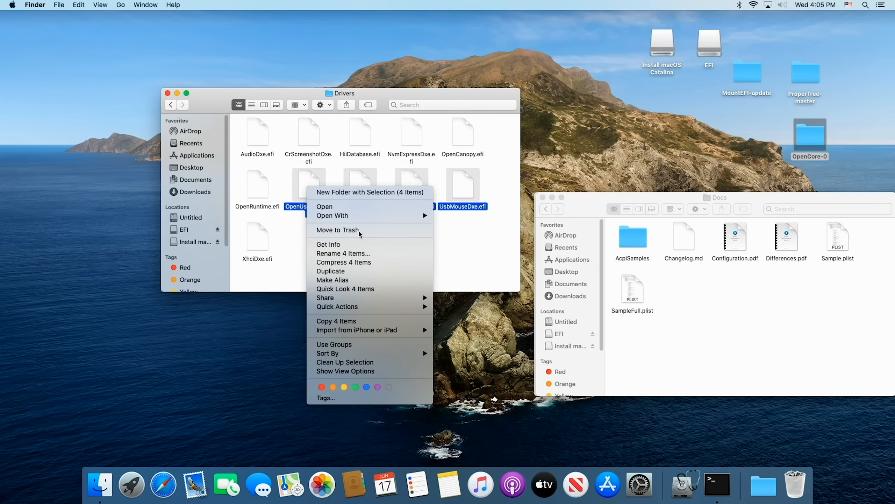
{"action": "right_click", "coordinate": [263, 232]}
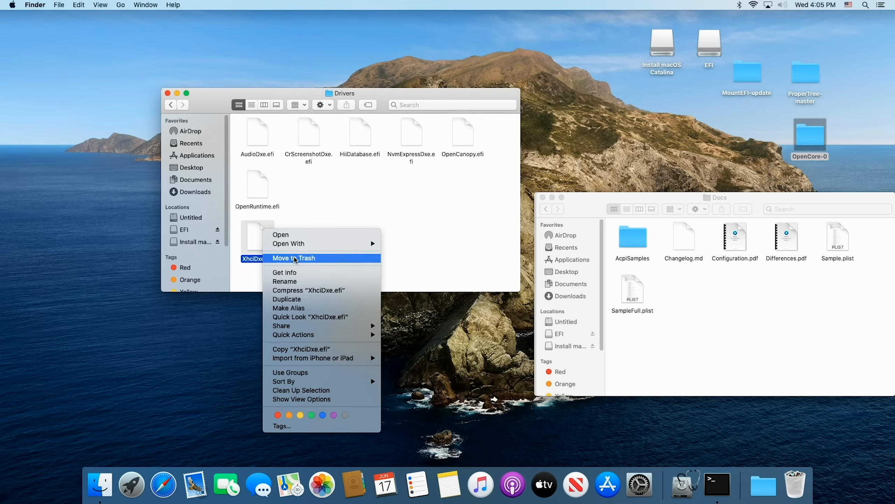
{"action": "left_click", "coordinate": [296, 258]}
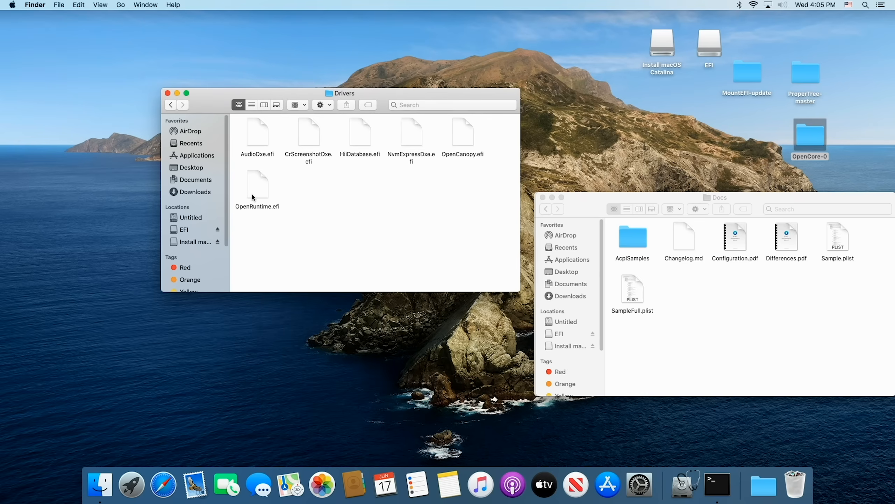
Step: Trash AudioDxe.efi, CrScreenshotDxe.efi, HiiDatabase.efi and NvmExpressDxe.efi from Drivers, keeping OpenCanopy.efi and OpenRuntime.efi
{"action": "left_click_drag", "start_coordinate": [442, 122], "coordinate": [249, 142]}
{"action": "right_click", "coordinate": [249, 142]}
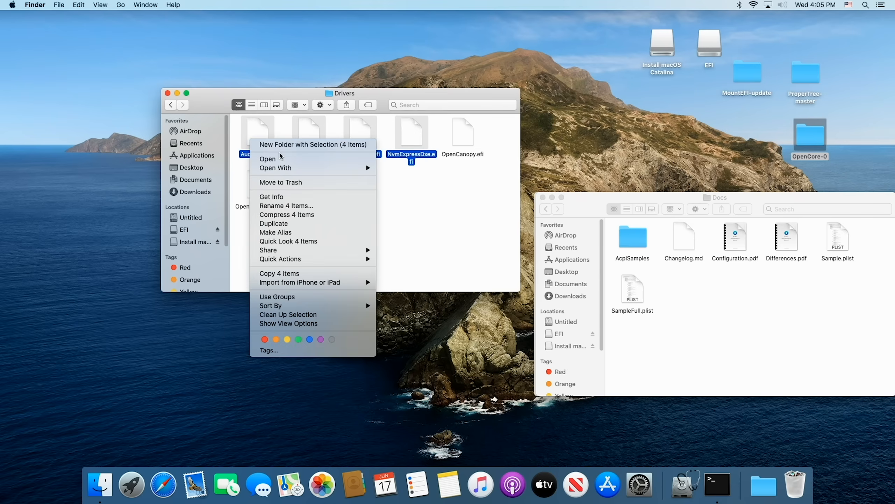
{"action": "left_click", "coordinate": [296, 181]}
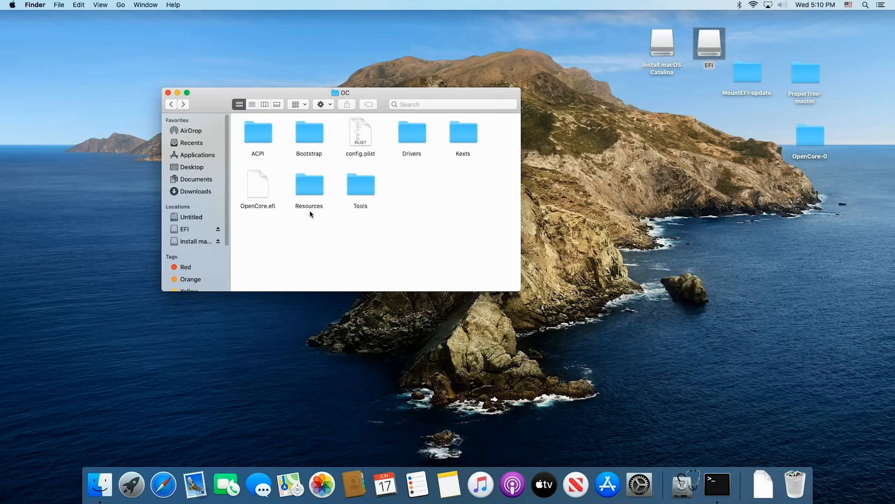
Step: In Safari, open Binary Resources from the guide's Add GUI and Boot-chime page and download the OcBinaryData repository as a ZIP
{"action": "left_click", "coordinate": [163, 484]}
{"action": "left_click", "coordinate": [779, 485]}
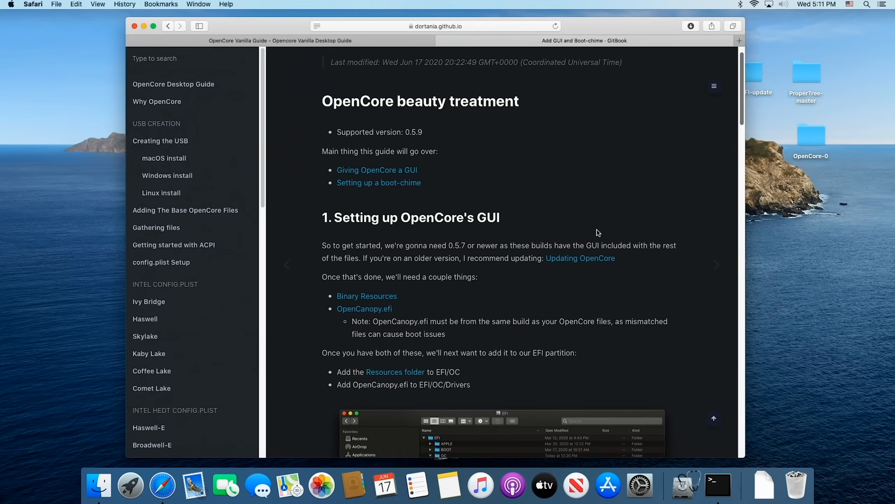
{"action": "scroll", "coordinate": [207, 309], "scroll_direction": "down", "scroll_amount": 15}
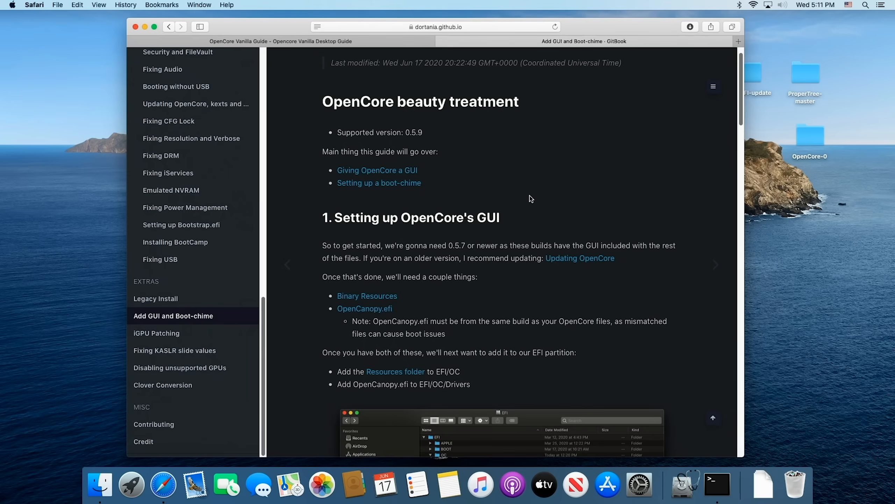
{"action": "scroll", "coordinate": [532, 199], "scroll_direction": "down", "scroll_amount": 5}
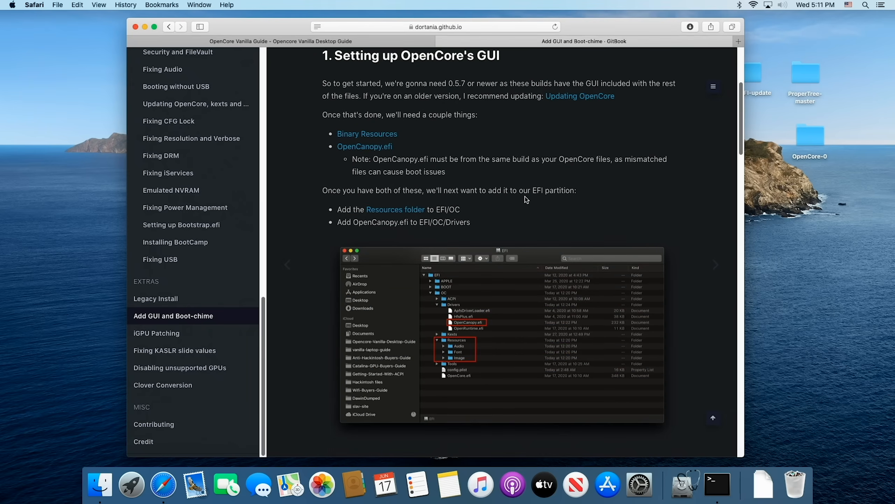
{"action": "scroll", "coordinate": [527, 200], "scroll_direction": "down", "scroll_amount": 1}
{"action": "scroll", "coordinate": [525, 198], "scroll_direction": "up", "scroll_amount": 2}
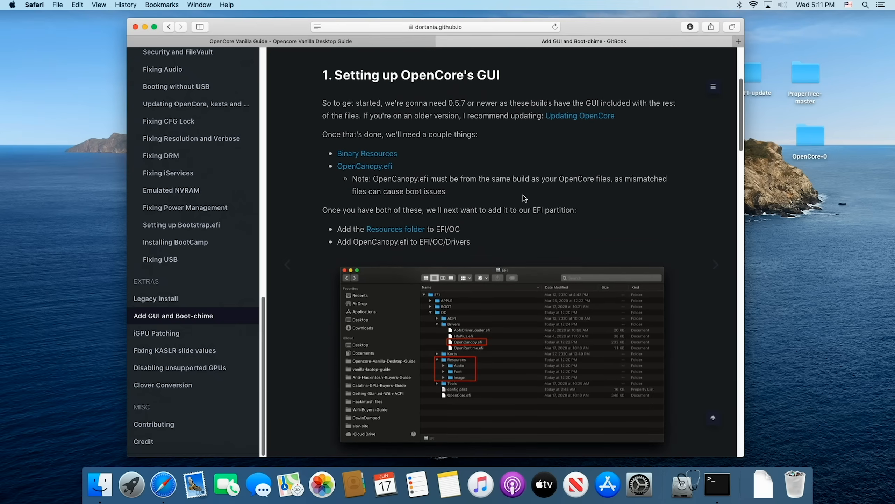
{"action": "left_click", "coordinate": [367, 153]}
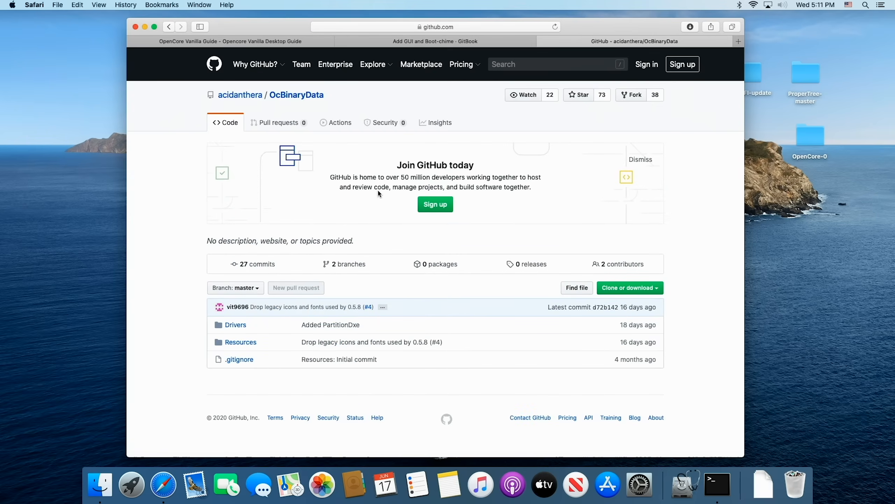
{"action": "left_click", "coordinate": [655, 289]}
{"action": "left_click", "coordinate": [623, 365]}
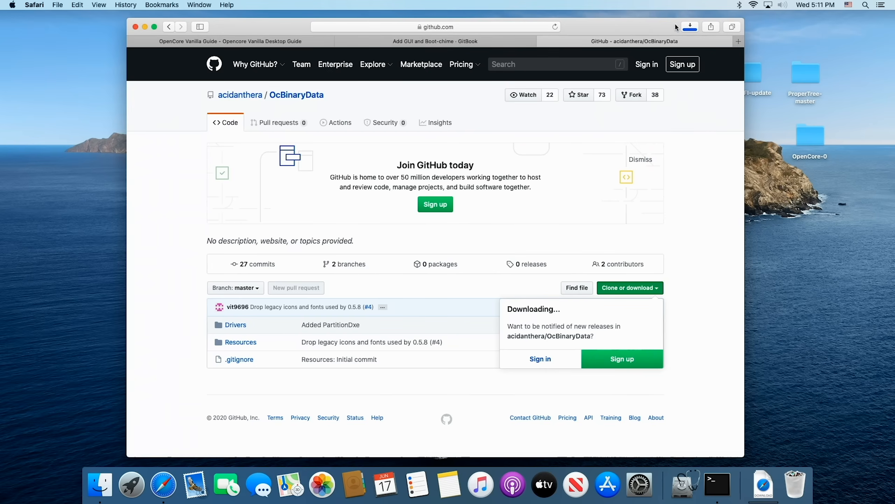
Step: Minimize Safari, show the Downloads folder in Finder, move its window aside and open OcBinaryData-master-2
{"action": "left_click", "coordinate": [144, 26]}
{"action": "left_click", "coordinate": [259, 49]}
{"action": "left_click", "coordinate": [121, 5]}
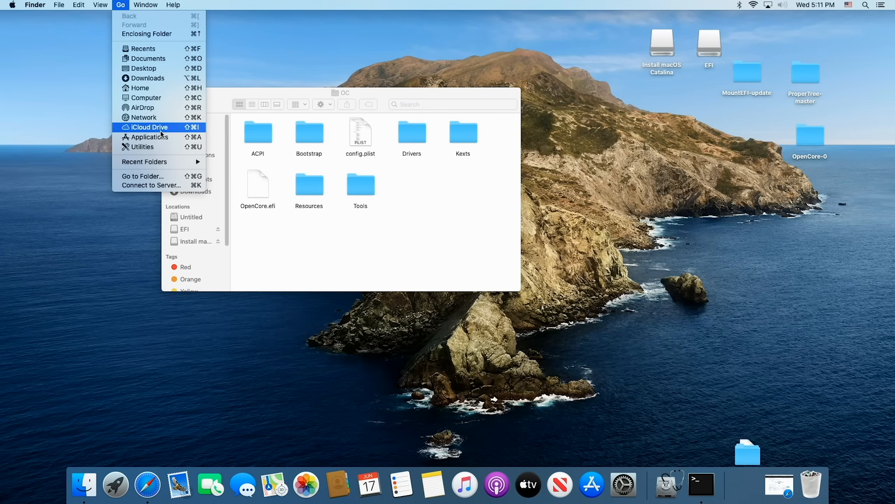
{"action": "left_click", "coordinate": [157, 80]}
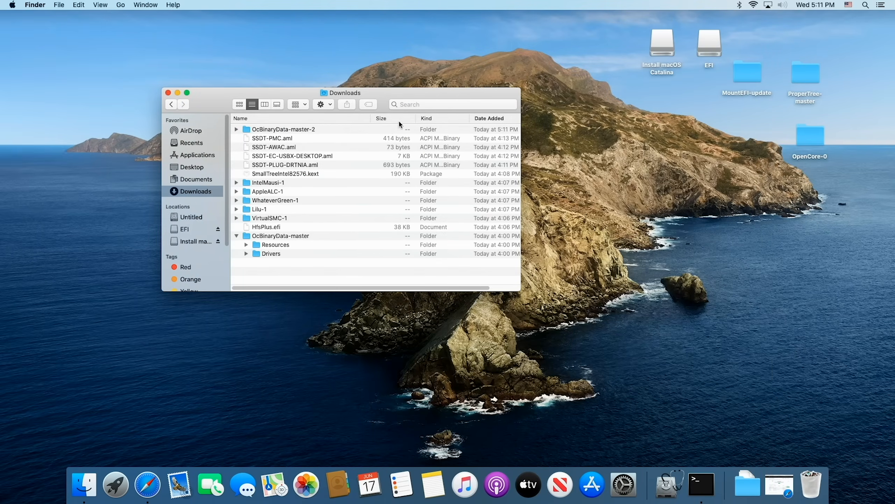
{"action": "left_click_drag", "start_coordinate": [410, 96], "coordinate": [654, 155]}
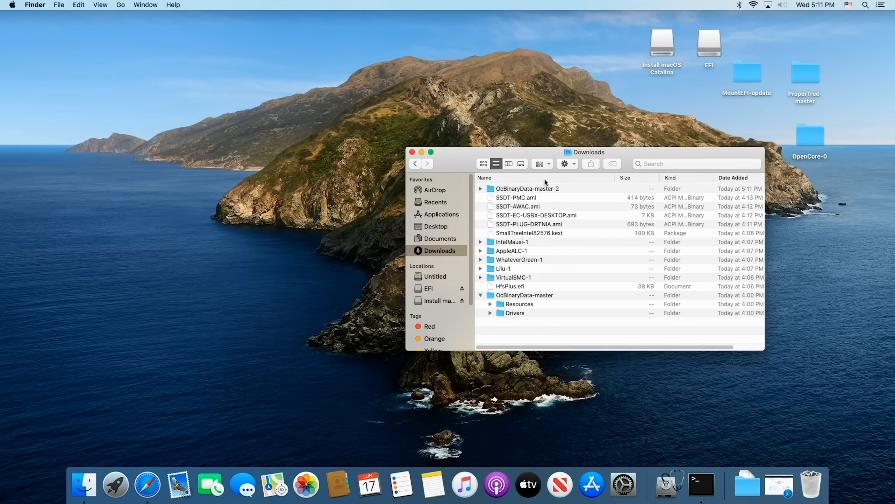
{"action": "left_click", "coordinate": [527, 188]}
{"action": "double_click", "coordinate": [528, 188]}
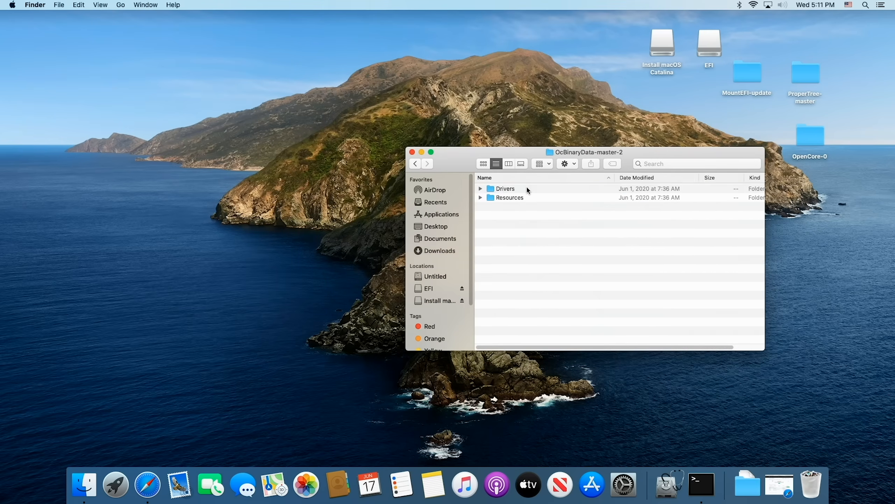
Step: Copy the Resources folder from OcBinaryData-master-2 into EFI/OC on the EFI volume, replacing the existing Resources folder
{"action": "left_click", "coordinate": [508, 200]}
{"action": "double_click", "coordinate": [703, 61]}
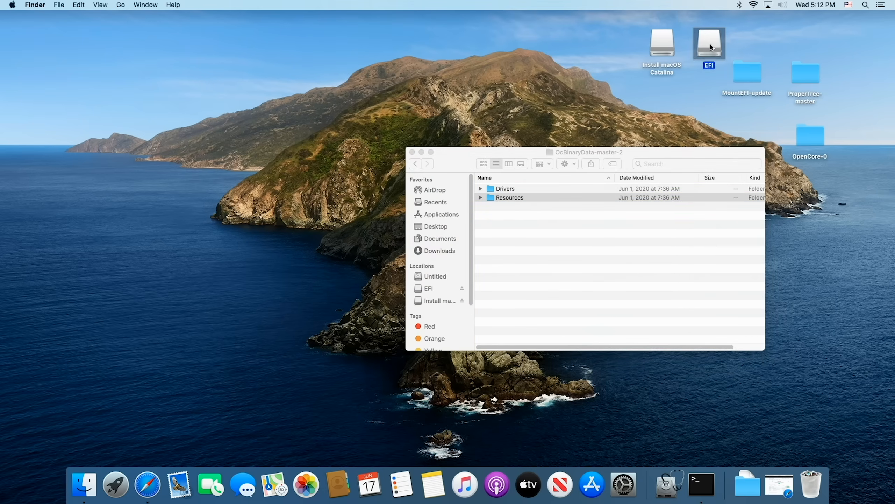
{"action": "left_click", "coordinate": [257, 137]}
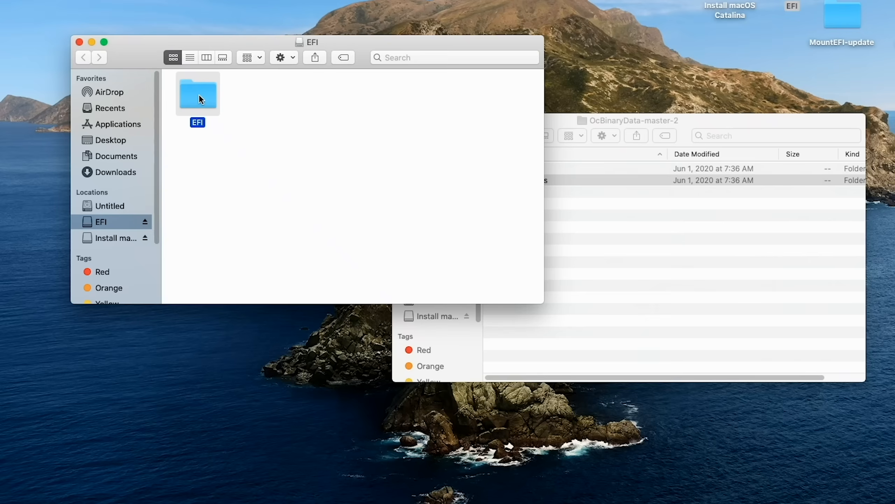
{"action": "double_click", "coordinate": [259, 134]}
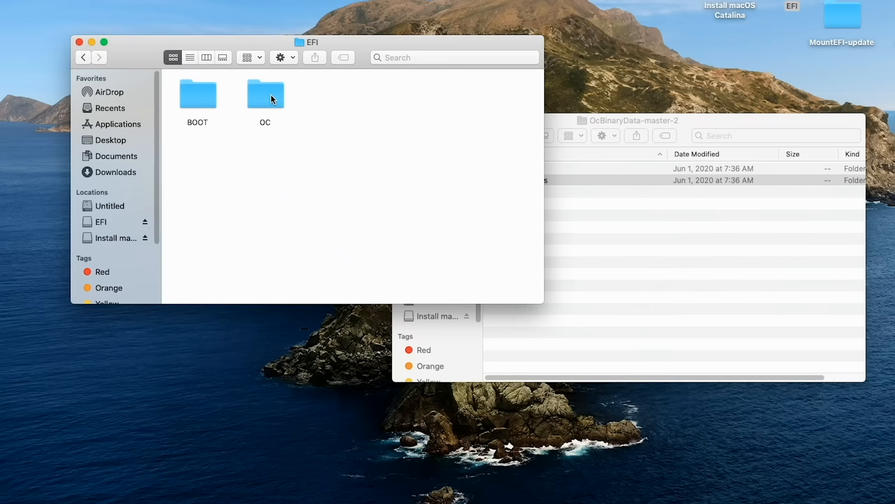
{"action": "double_click", "coordinate": [314, 133]}
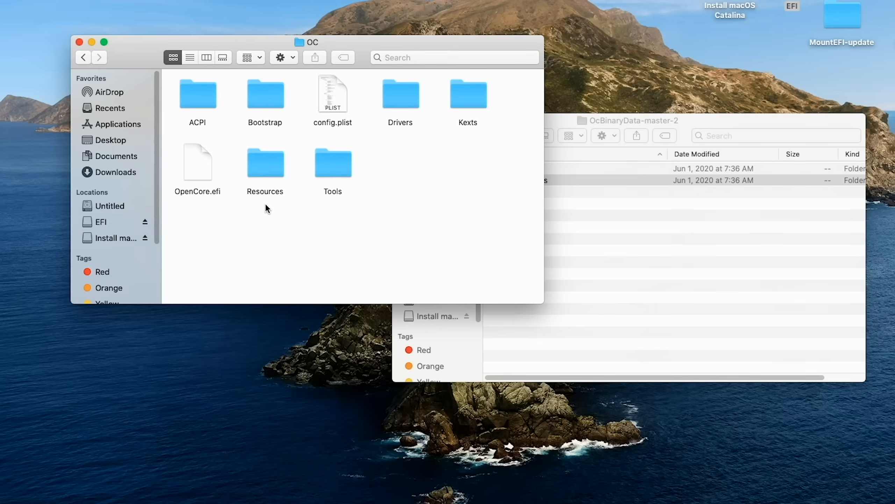
{"action": "left_click_drag", "start_coordinate": [656, 120], "coordinate": [752, 117]}
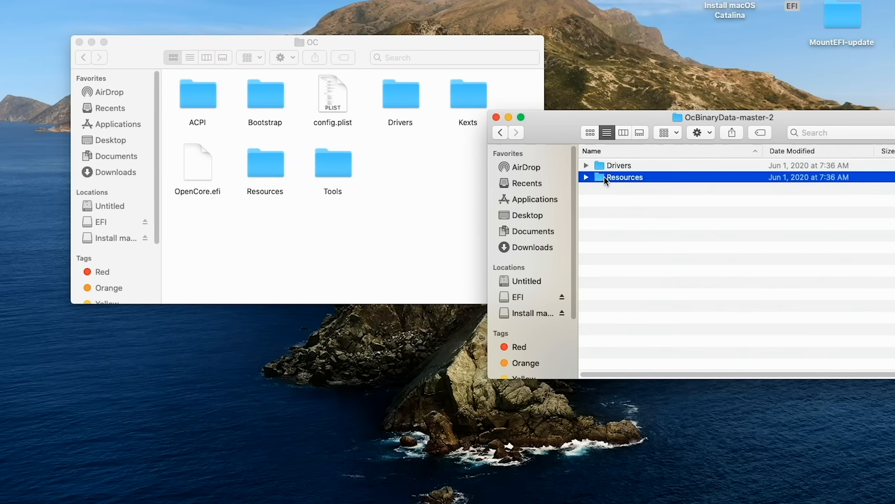
{"action": "left_click_drag", "start_coordinate": [599, 174], "coordinate": [311, 252]}
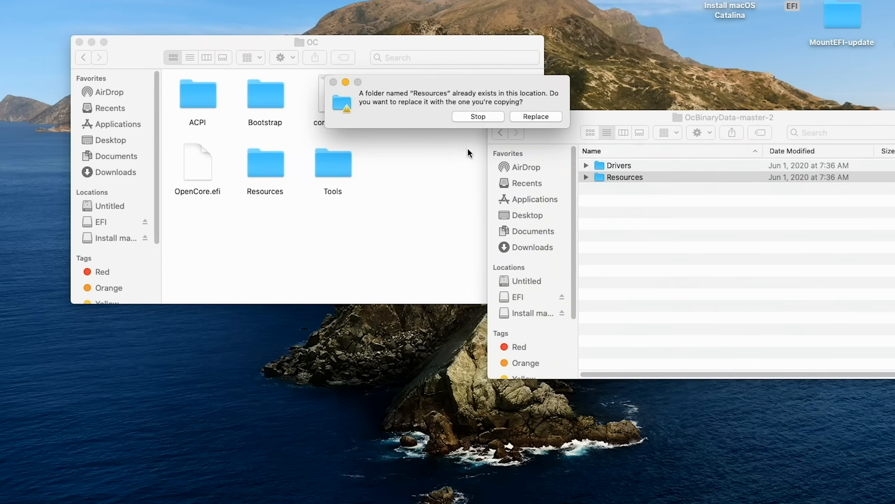
{"action": "left_click", "coordinate": [539, 116]}
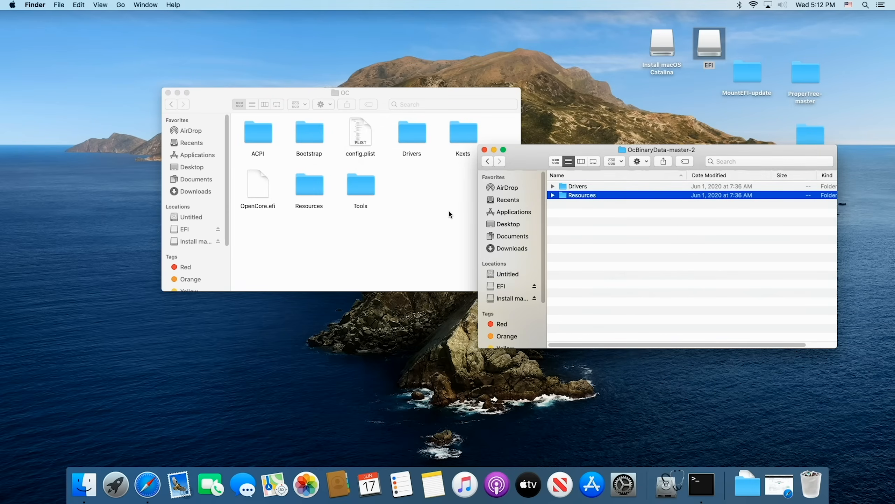
Step: Inspect the contents of the Font and Image folders inside the replaced OC Resources folder
{"action": "left_click", "coordinate": [449, 211]}
{"action": "double_click", "coordinate": [315, 183]}
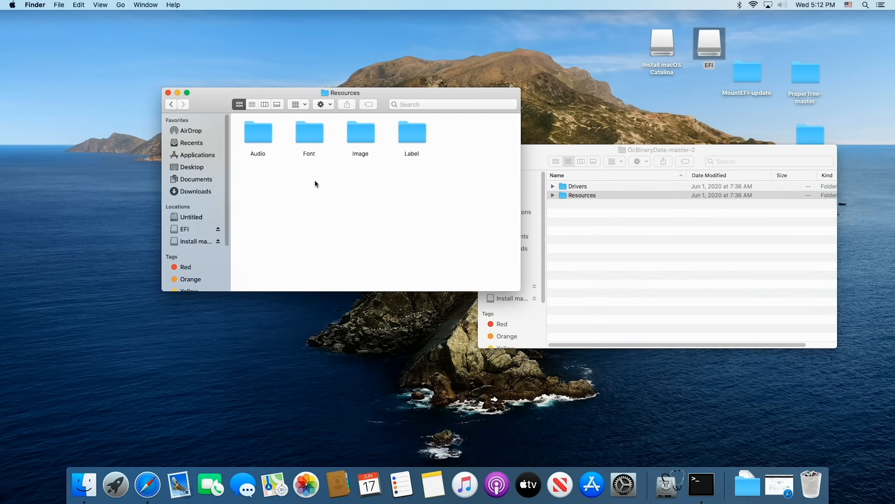
{"action": "double_click", "coordinate": [318, 137]}
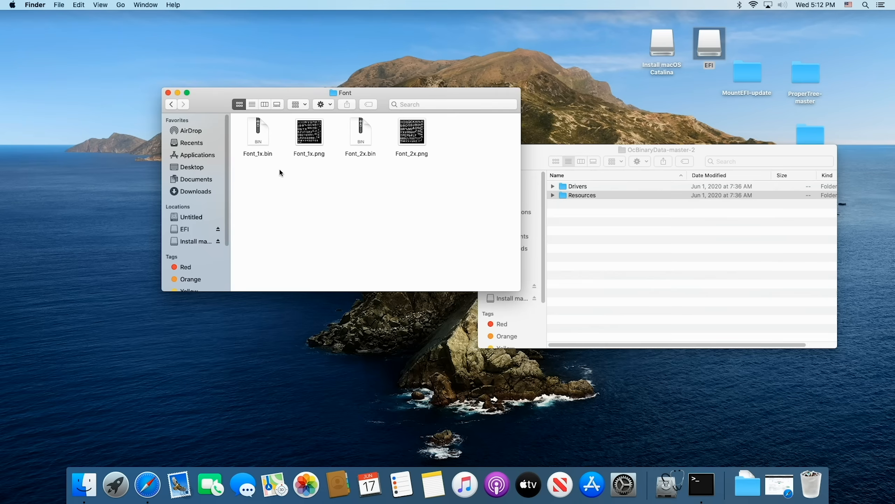
{"action": "left_click", "coordinate": [172, 104]}
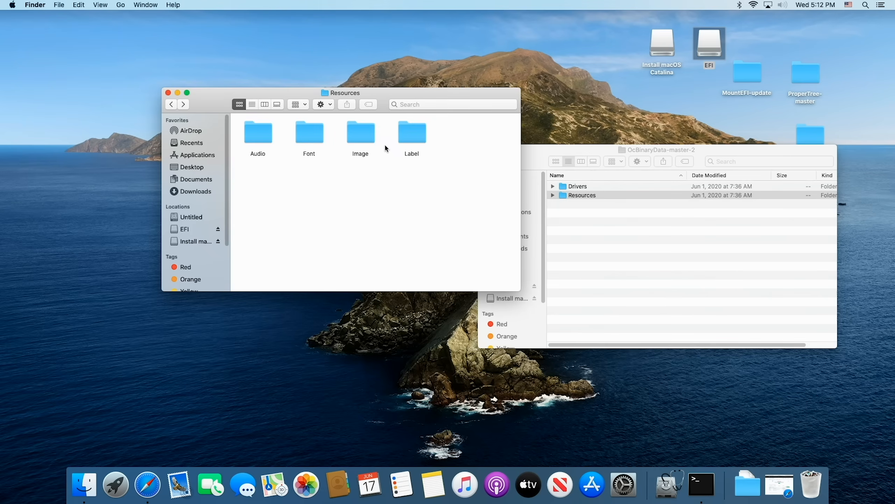
{"action": "double_click", "coordinate": [359, 131]}
{"action": "scroll", "coordinate": [447, 229], "scroll_direction": "down", "scroll_amount": 3}
{"action": "scroll", "coordinate": [446, 227], "scroll_direction": "up", "scroll_amount": 3}
{"action": "left_click", "coordinate": [172, 105]}
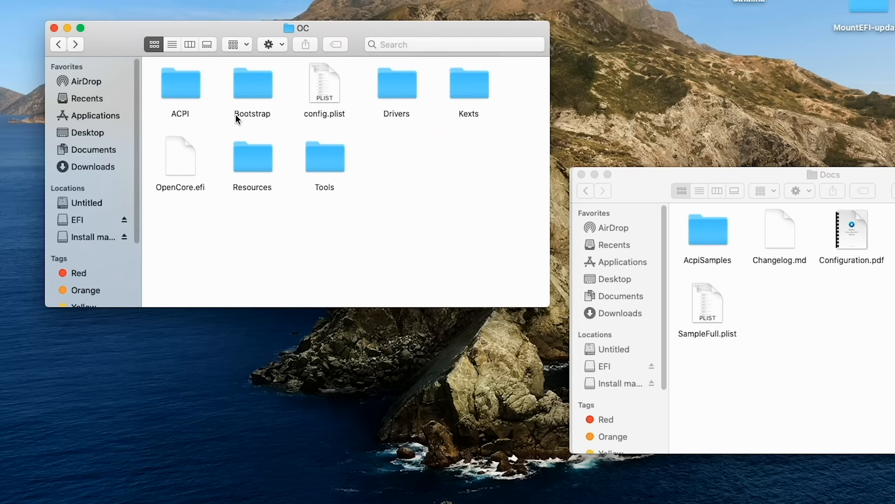
Step: Check the contents of the ACPI and Kexts folders inside the OC folder
{"action": "left_click", "coordinate": [189, 95]}
{"action": "double_click", "coordinate": [189, 94]}
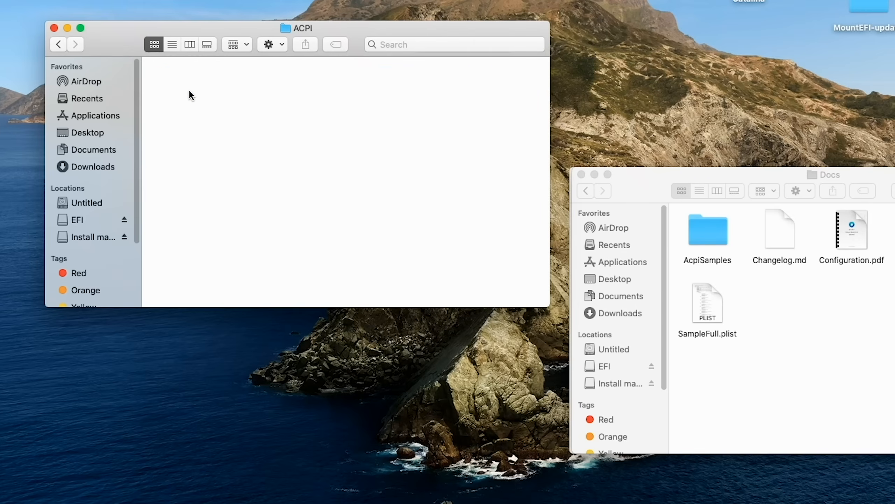
{"action": "left_click", "coordinate": [60, 45]}
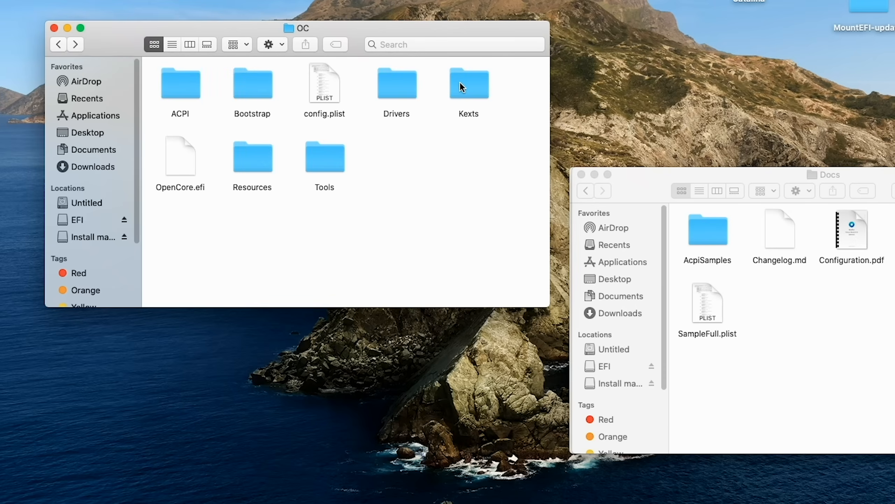
{"action": "left_click", "coordinate": [474, 82]}
{"action": "double_click", "coordinate": [474, 84]}
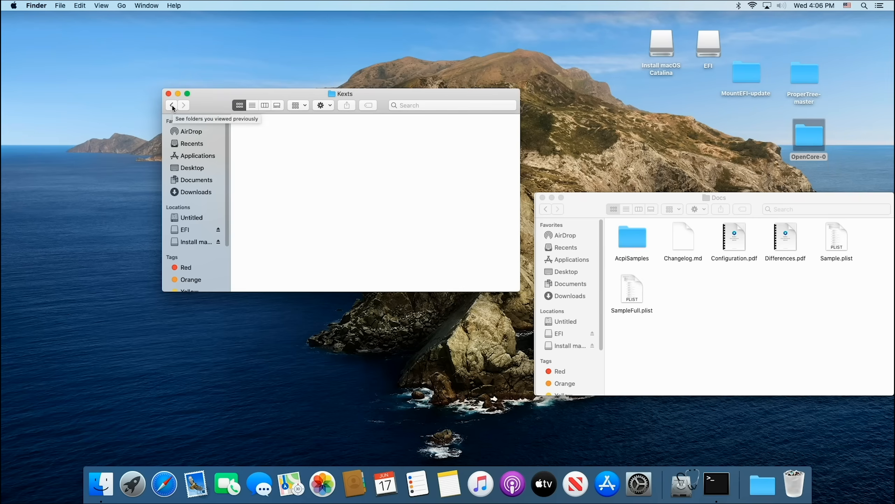
Step: Close the Docs and MountEFI-update windows and move the Kexts window aside
{"action": "left_click", "coordinate": [591, 204]}
{"action": "left_click", "coordinate": [542, 198]}
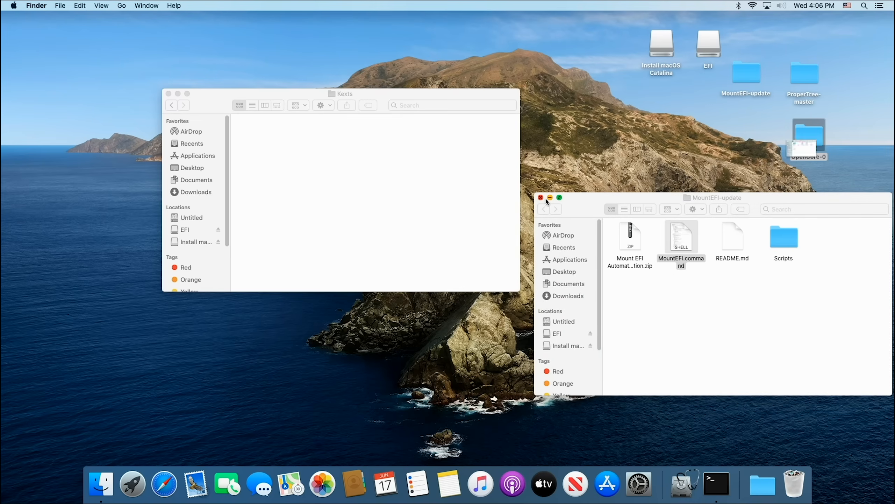
{"action": "left_click", "coordinate": [542, 198]}
{"action": "left_click_drag", "start_coordinate": [465, 95], "coordinate": [627, 106]}
Step: Switch to Safari and download HfsPlus.efi through the Firmware Drivers section of the guide's Gathering files page
{"action": "left_click", "coordinate": [164, 482]}
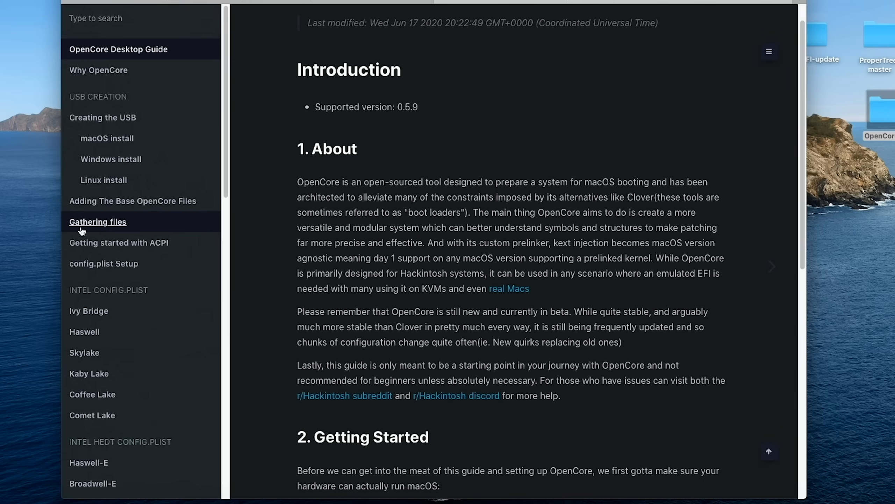
{"action": "left_click", "coordinate": [113, 226]}
{"action": "scroll", "coordinate": [289, 252], "scroll_direction": "down", "scroll_amount": 5}
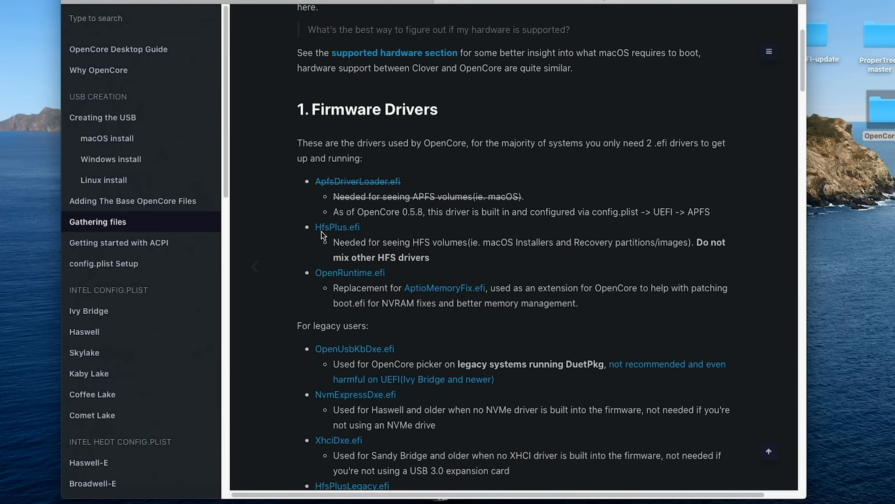
{"action": "left_click", "coordinate": [347, 230]}
{"action": "left_click", "coordinate": [609, 323]}
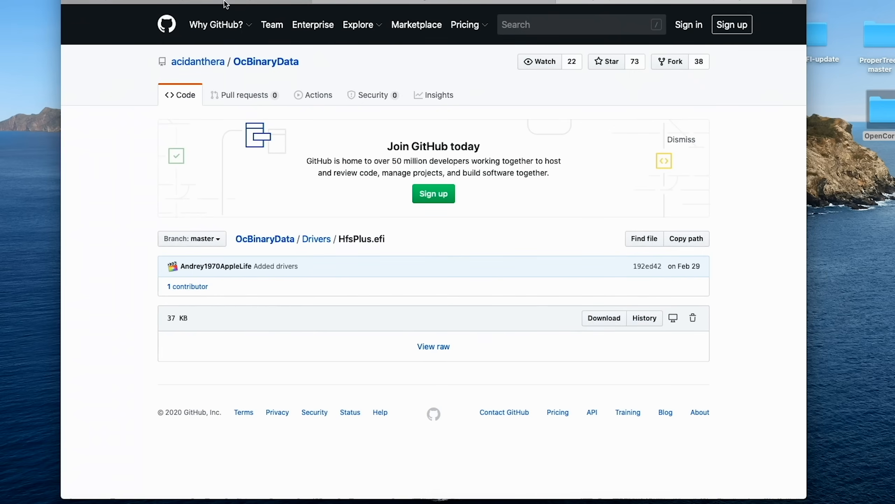
Step: Return to the Gathering files page and download VirtualSMC-1.1.4-RELEASE.zip through the VirtualSMC link under Must haves
{"action": "left_click", "coordinate": [225, 4]}
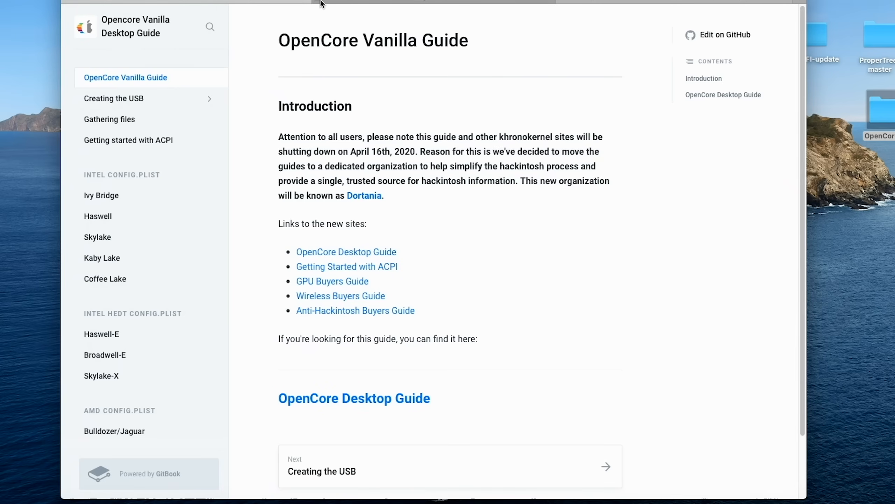
{"action": "left_click", "coordinate": [71, 2]}
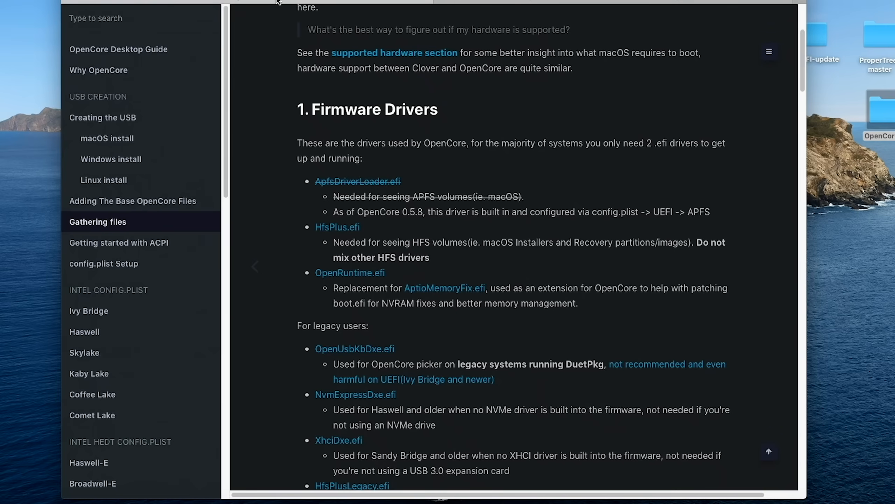
{"action": "scroll", "coordinate": [461, 255], "scroll_direction": "down", "scroll_amount": 5}
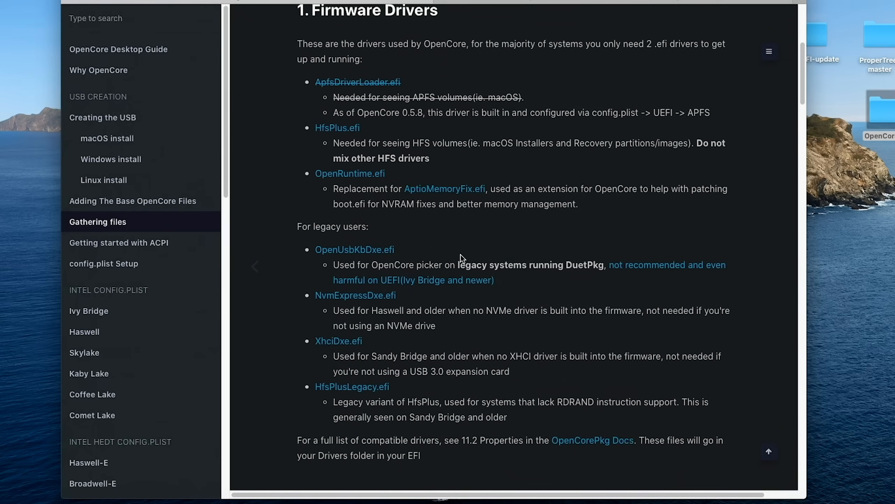
{"action": "scroll", "coordinate": [461, 255], "scroll_direction": "down", "scroll_amount": 15}
{"action": "scroll", "coordinate": [459, 253], "scroll_direction": "up", "scroll_amount": 1}
{"action": "scroll", "coordinate": [455, 252], "scroll_direction": "up", "scroll_amount": 1}
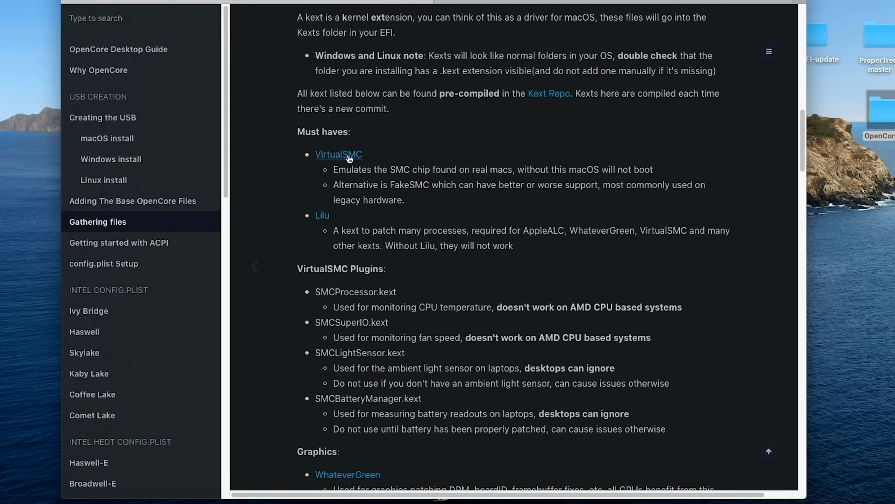
{"action": "left_click", "coordinate": [342, 154]}
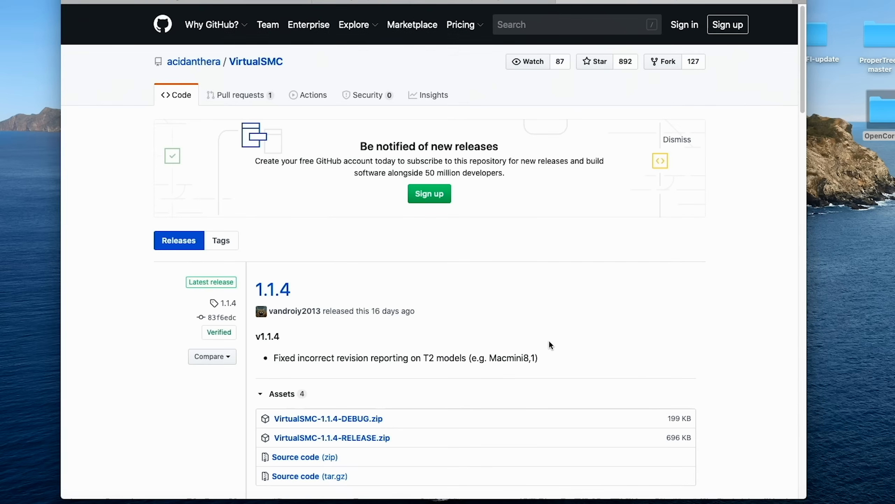
{"action": "scroll", "coordinate": [548, 342], "scroll_direction": "down", "scroll_amount": 3}
{"action": "left_click", "coordinate": [369, 396]}
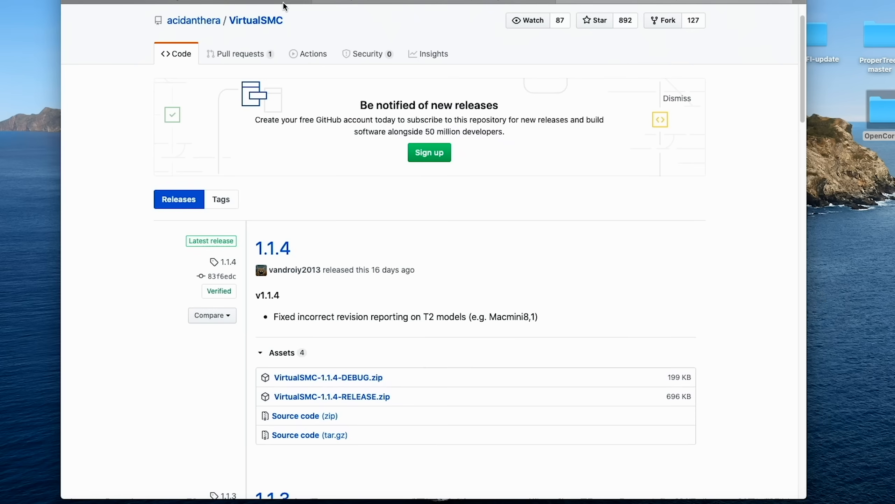
Step: Return to the Gathering files page and download Lilu-1.4.5-RELEASE.zip through the Lilu link under Must haves
{"action": "left_click", "coordinate": [274, 6]}
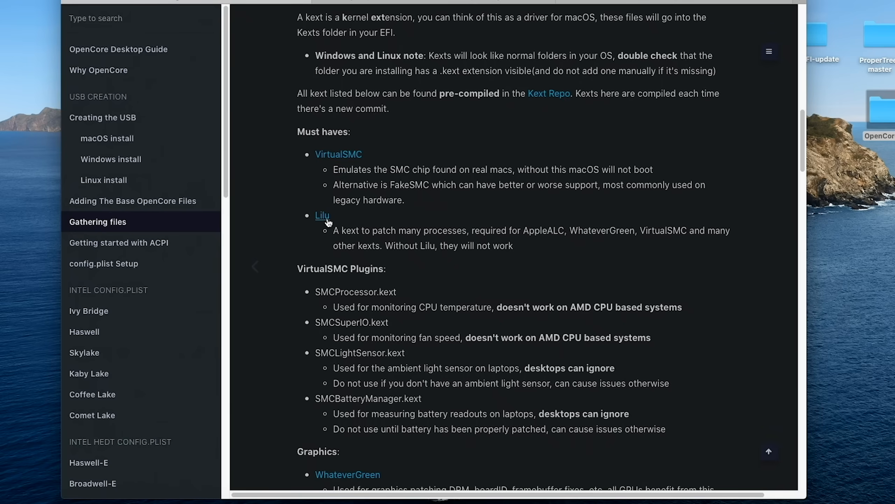
{"action": "left_click", "coordinate": [324, 216]}
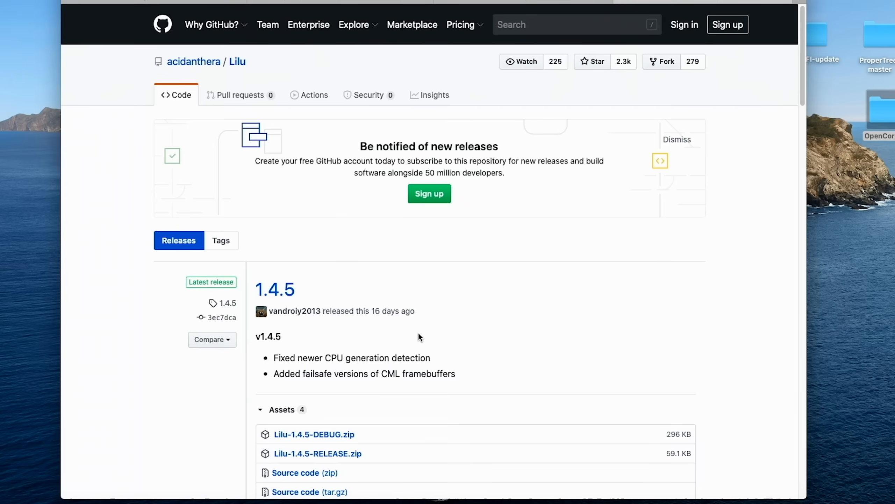
{"action": "left_click", "coordinate": [345, 454]}
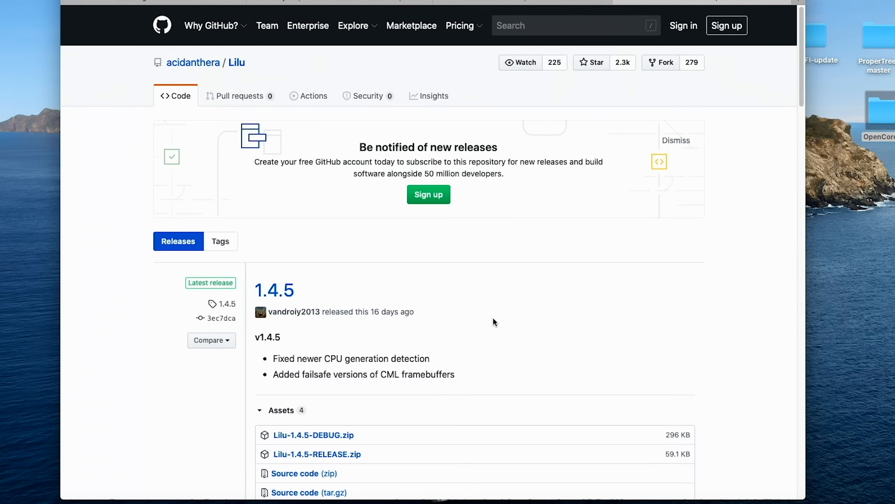
Step: Go back to the guide and download WhateverGreen-1.4.0-RELEASE.zip through the WhateverGreen link under Graphics
{"action": "left_click", "coordinate": [278, 2]}
{"action": "left_click", "coordinate": [255, 1]}
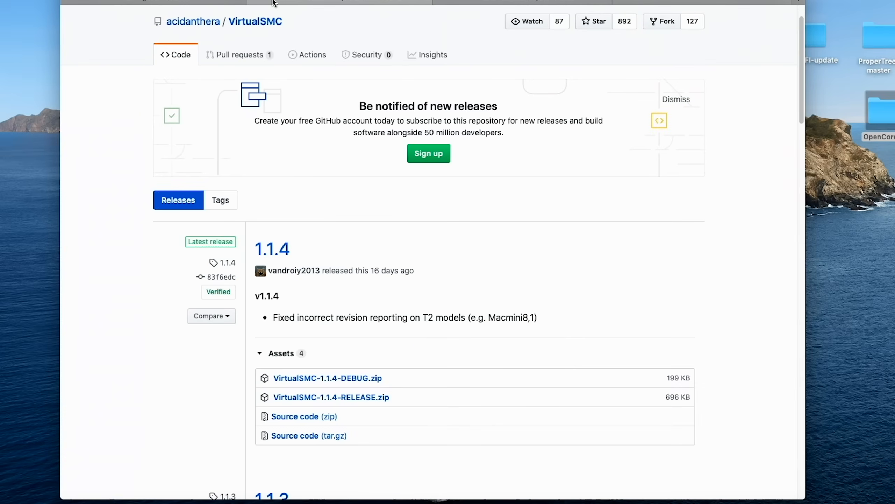
{"action": "left_click", "coordinate": [253, 1]}
{"action": "left_click", "coordinate": [213, 2]}
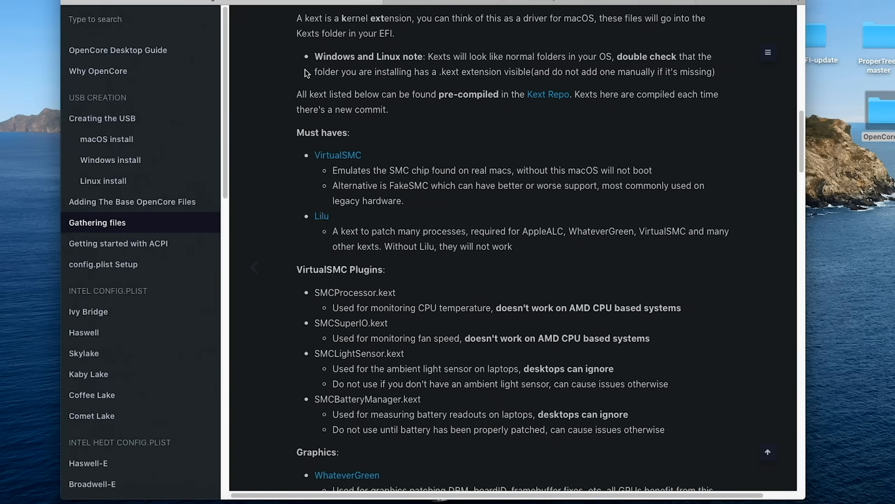
{"action": "scroll", "coordinate": [412, 271], "scroll_direction": "down", "scroll_amount": 8}
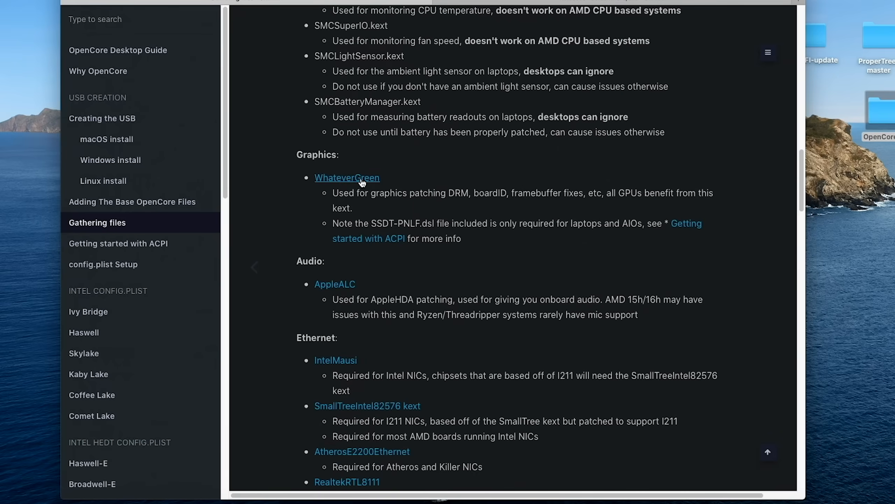
{"action": "left_click", "coordinate": [362, 180]}
{"action": "scroll", "coordinate": [483, 306], "scroll_direction": "down", "scroll_amount": 2}
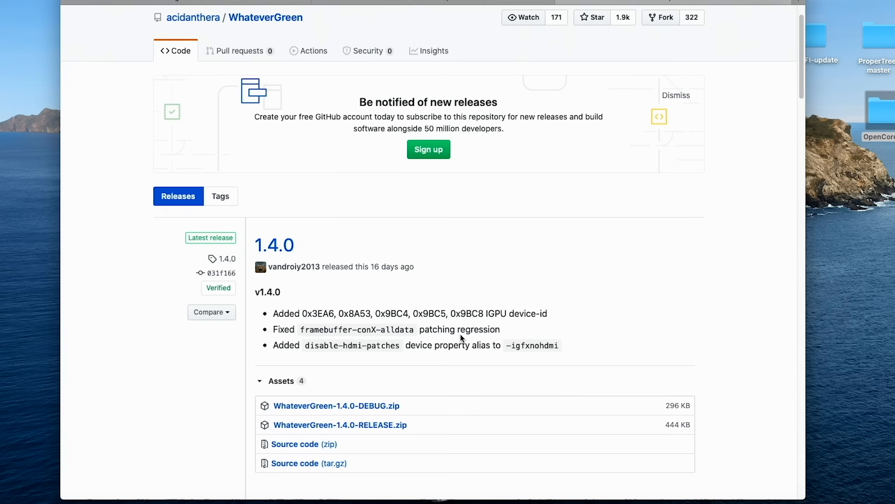
{"action": "left_click", "coordinate": [386, 425]}
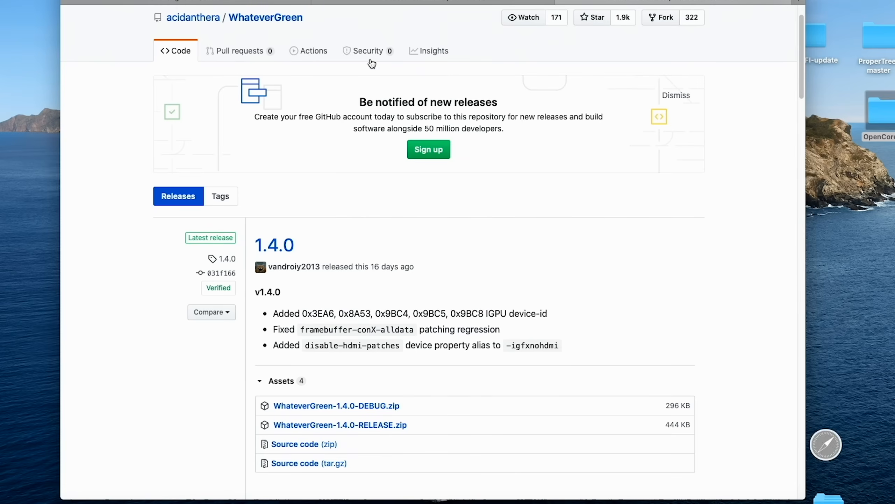
Step: Return to the guide and download AppleALC-1.5.0-RELEASE.zip through the AppleALC link under Audio
{"action": "left_click", "coordinate": [303, 3]}
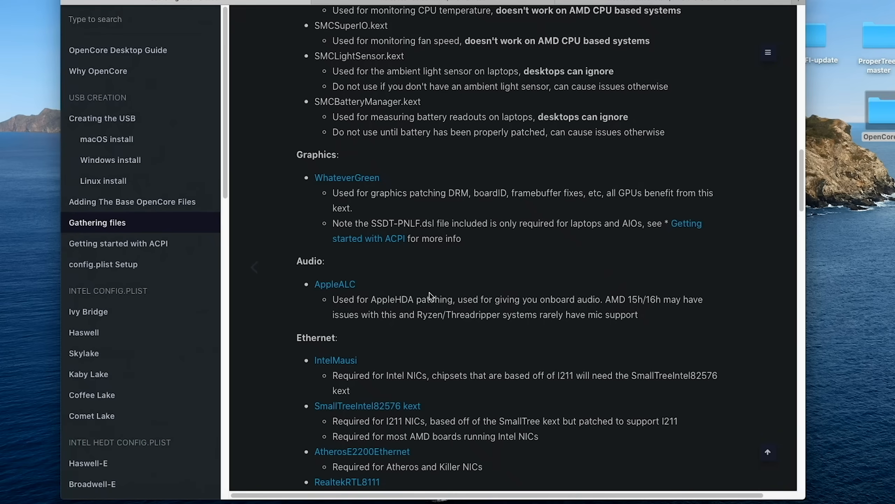
{"action": "left_click", "coordinate": [337, 288]}
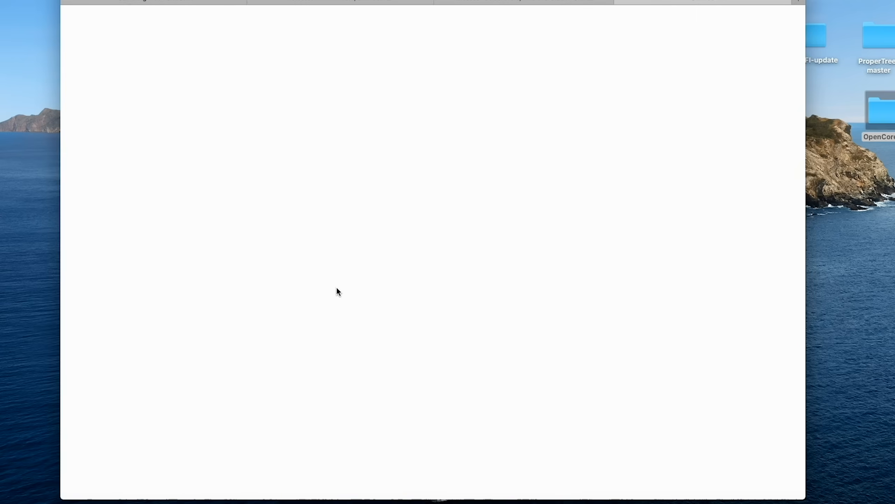
{"action": "scroll", "coordinate": [441, 324], "scroll_direction": "down", "scroll_amount": 6}
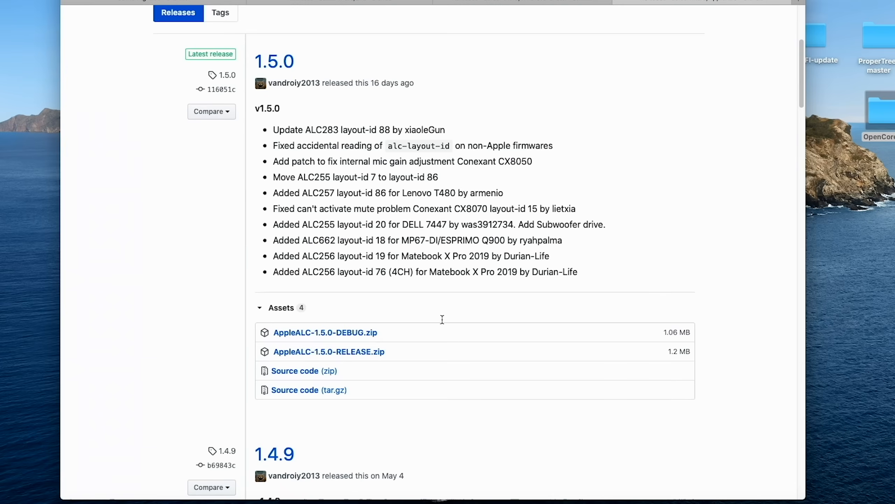
{"action": "left_click", "coordinate": [373, 348]}
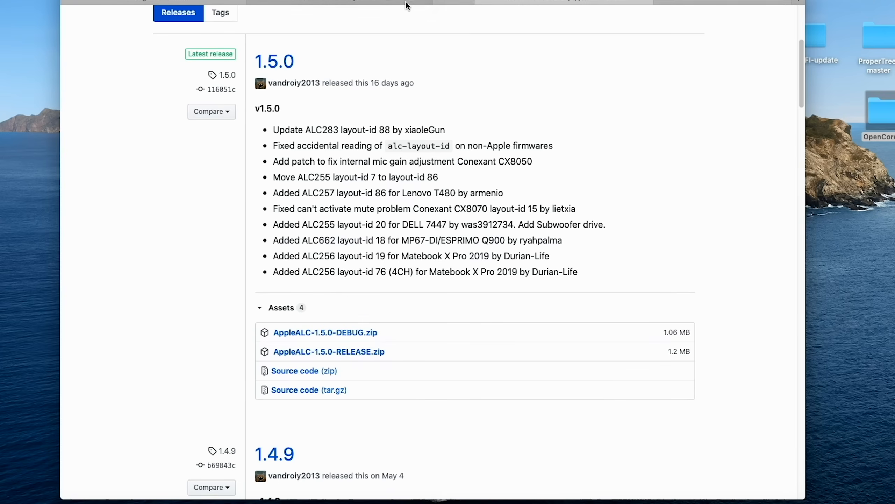
Step: Return to the guide and download the IntelMausi kext through its link under Ethernet
{"action": "left_click", "coordinate": [259, 1]}
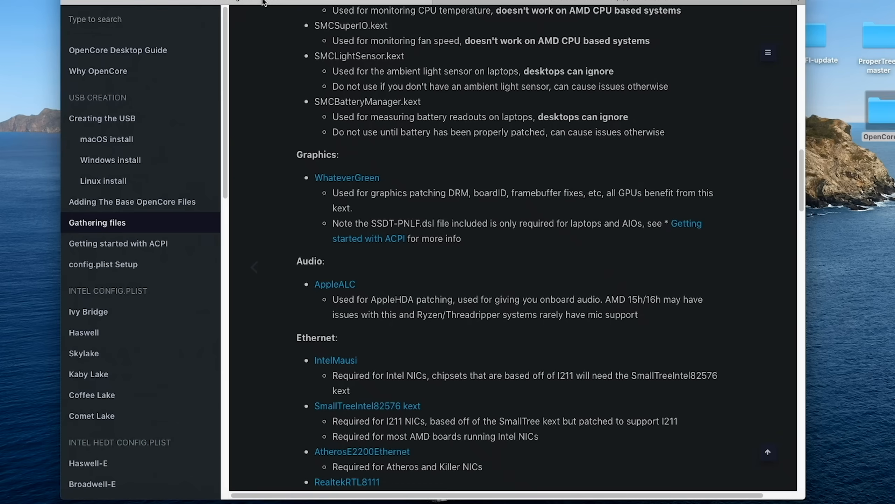
{"action": "scroll", "coordinate": [454, 198], "scroll_direction": "down", "scroll_amount": 3}
{"action": "scroll", "coordinate": [454, 198], "scroll_direction": "down", "scroll_amount": 3}
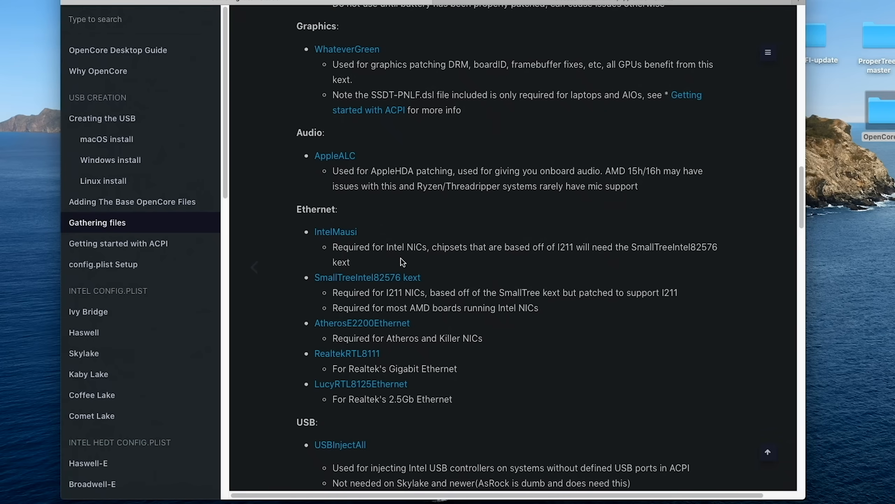
{"action": "left_click", "coordinate": [328, 233]}
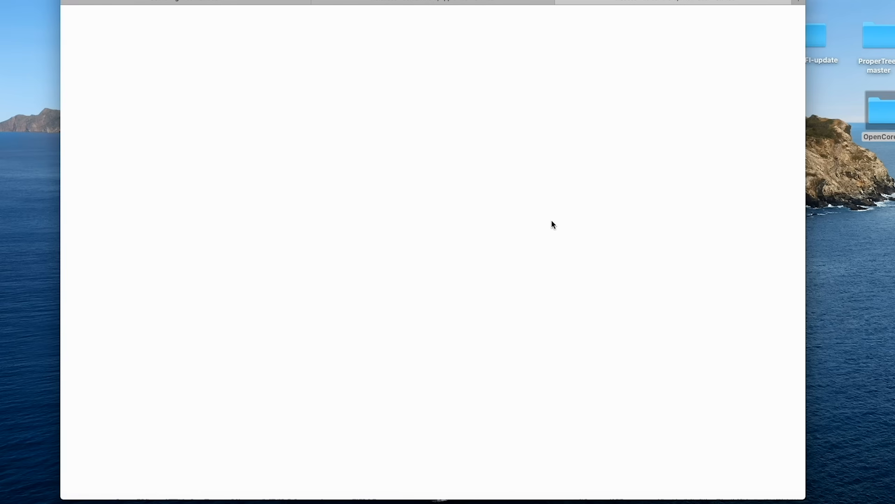
{"action": "left_click", "coordinate": [366, 437]}
Step: From the guide's SmallTreeIntel82576 kext link, download SmallTree-I211-AT-patch.kext.zip from the 1.2.5 release
{"action": "left_click", "coordinate": [251, 1]}
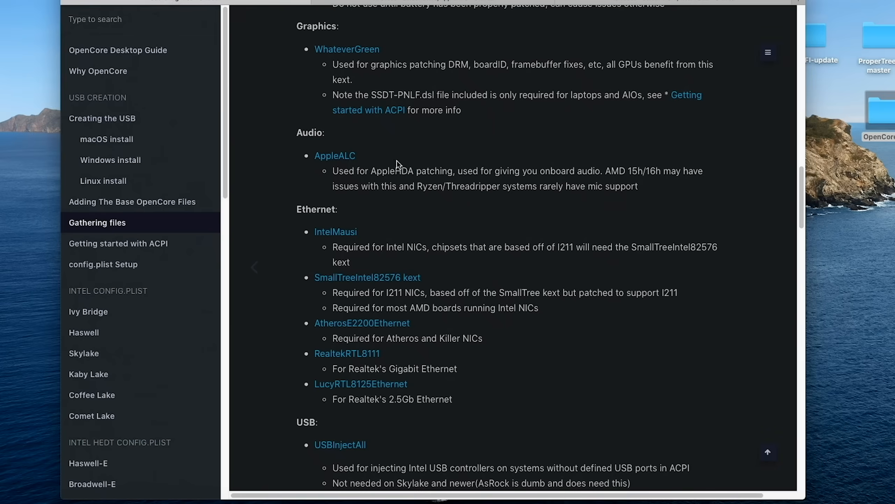
{"action": "scroll", "coordinate": [484, 227], "scroll_direction": "down", "scroll_amount": 3}
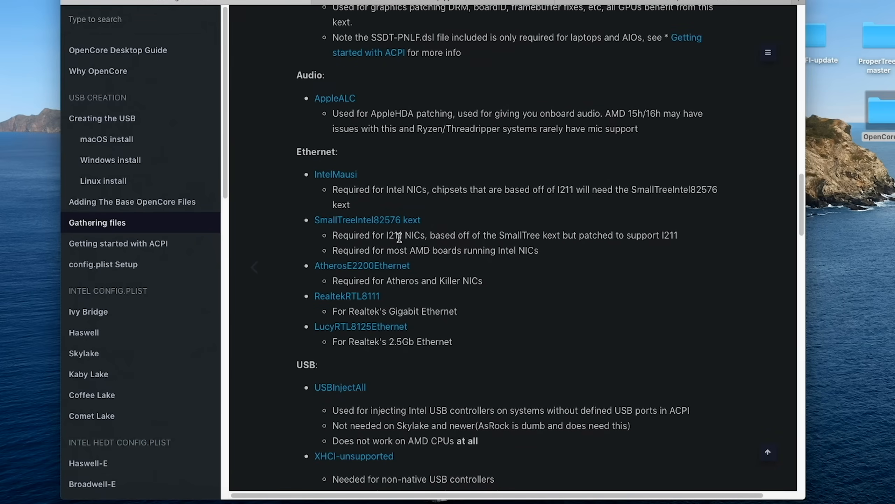
{"action": "left_click", "coordinate": [362, 222]}
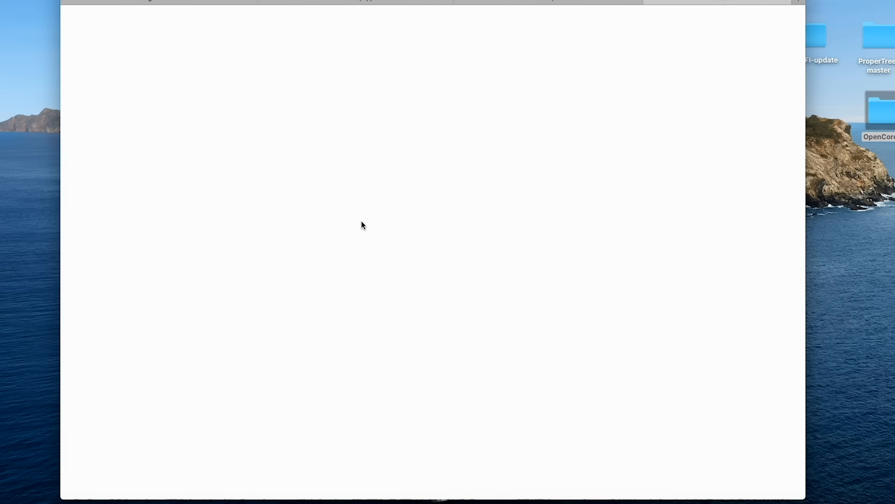
{"action": "scroll", "coordinate": [373, 232], "scroll_direction": "down", "scroll_amount": 1}
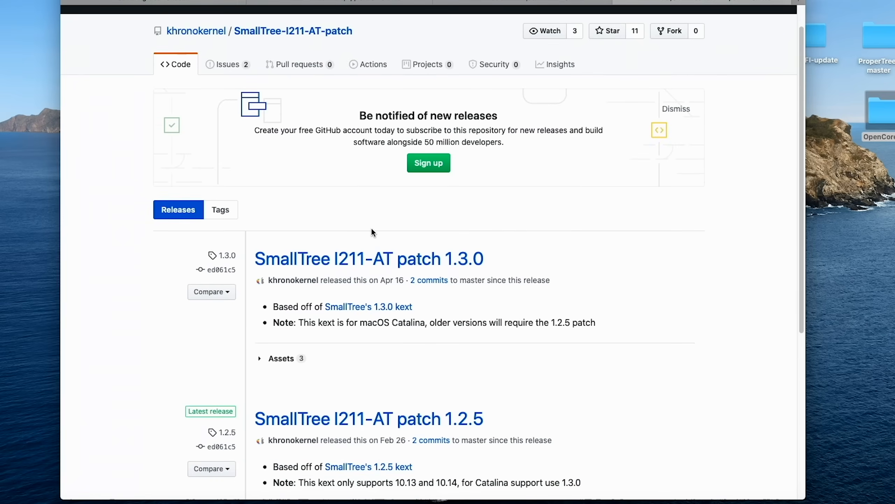
{"action": "scroll", "coordinate": [367, 317], "scroll_direction": "down", "scroll_amount": 5}
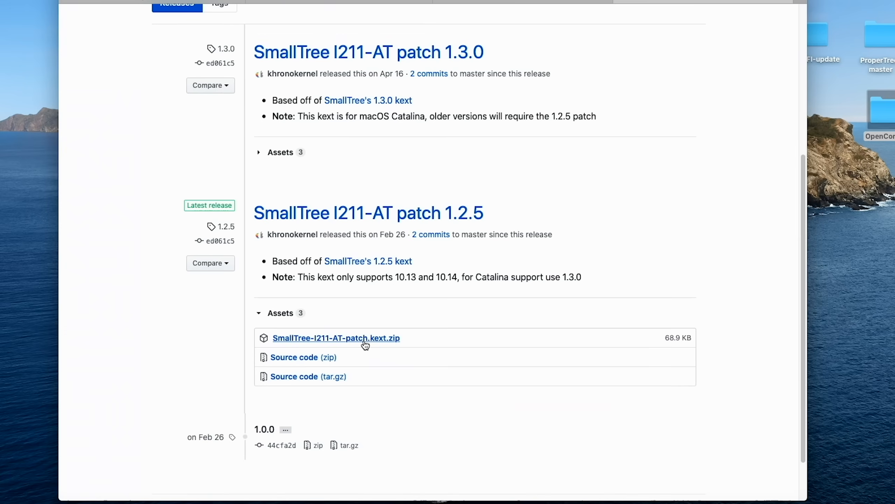
{"action": "left_click", "coordinate": [364, 340]}
Step: Return to the guide's Kexts section, minimize the browser and show the Downloads folder in Finder
{"action": "left_click", "coordinate": [189, 2]}
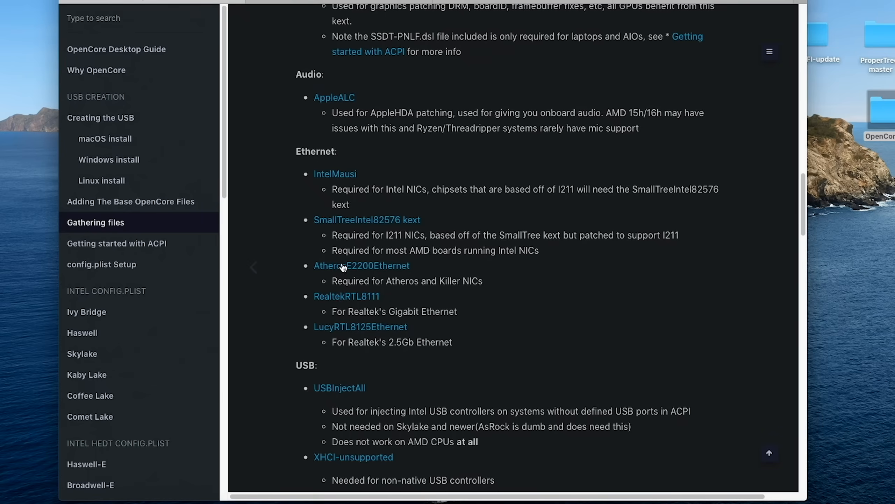
{"action": "scroll", "coordinate": [334, 266], "scroll_direction": "down", "scroll_amount": 8}
{"action": "scroll", "coordinate": [339, 270], "scroll_direction": "up", "scroll_amount": 15}
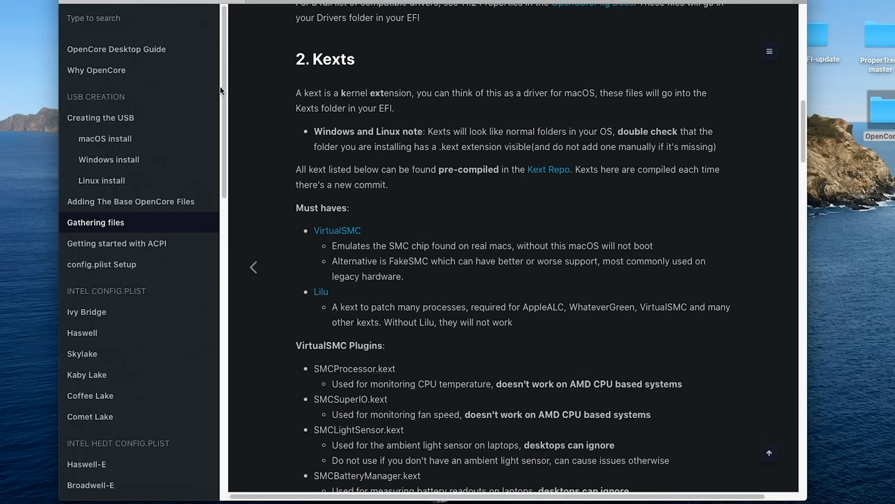
{"action": "key", "text": "super+m"}
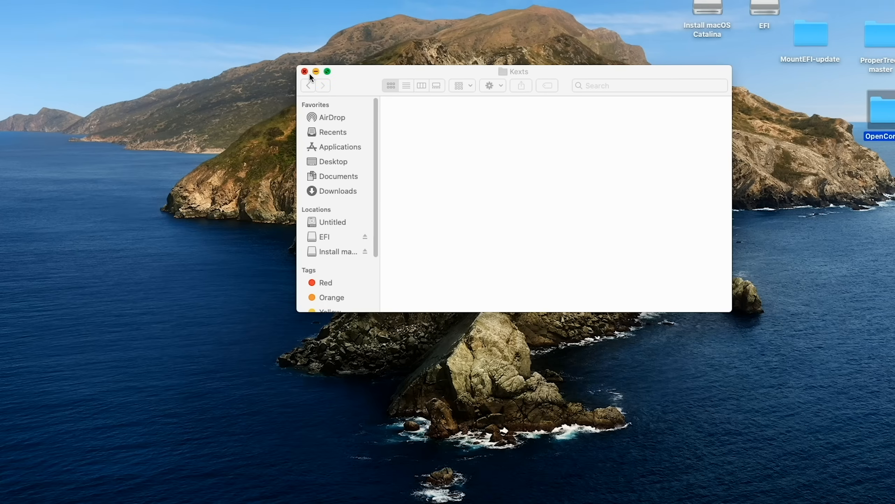
{"action": "left_click", "coordinate": [340, 186]}
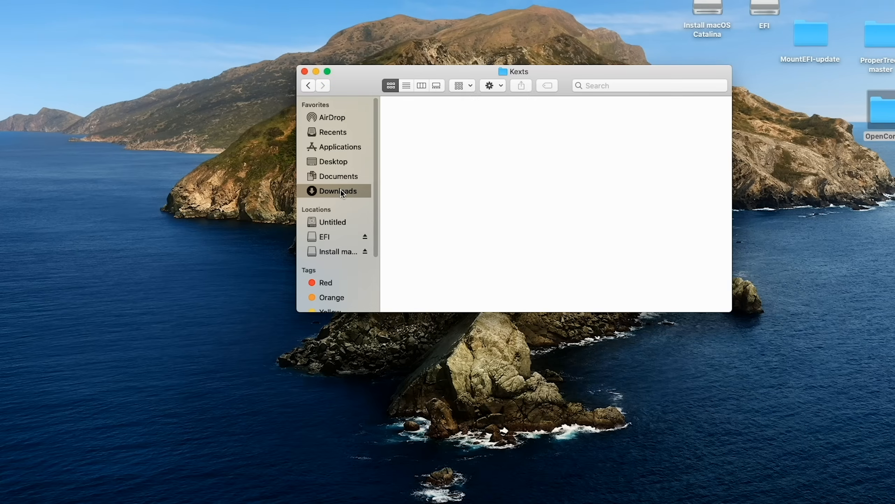
{"action": "left_click", "coordinate": [343, 190]}
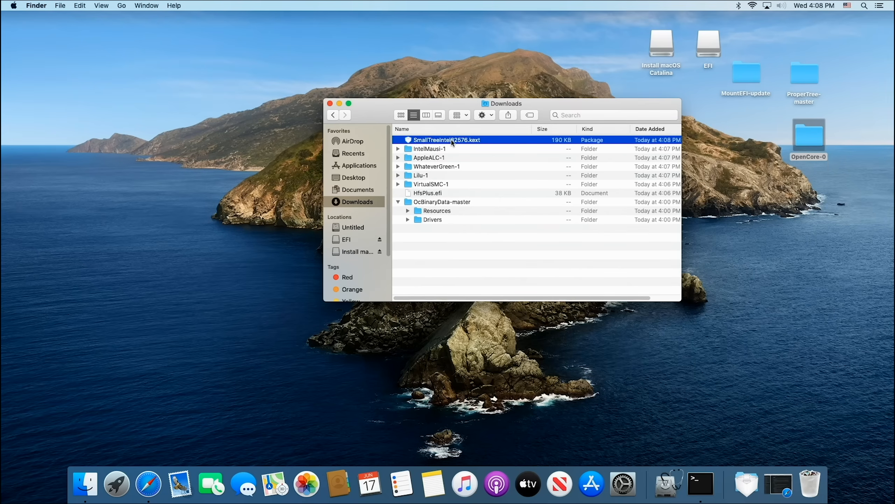
Step: Open the Kexts folder inside EFI/OC on the EFI volume in a second window and arrange it beside the Downloads window
{"action": "double_click", "coordinate": [709, 49]}
{"action": "left_click_drag", "start_coordinate": [451, 76], "coordinate": [721, 257]}
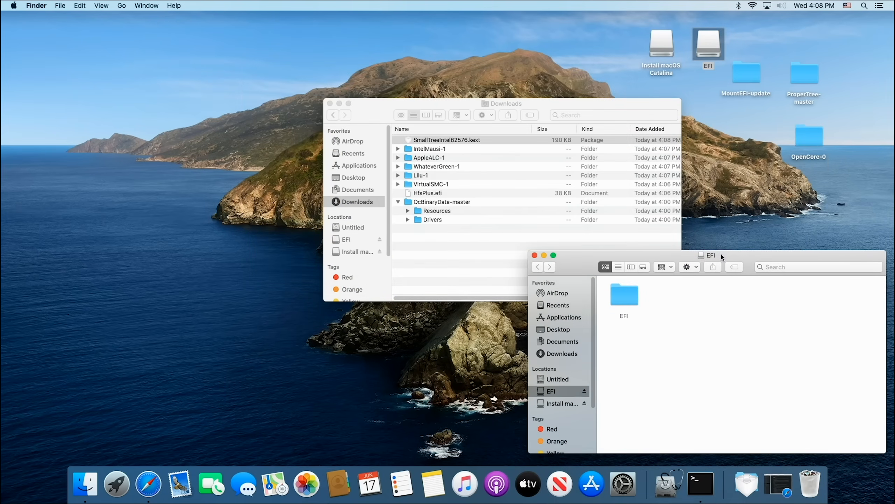
{"action": "double_click", "coordinate": [628, 295]}
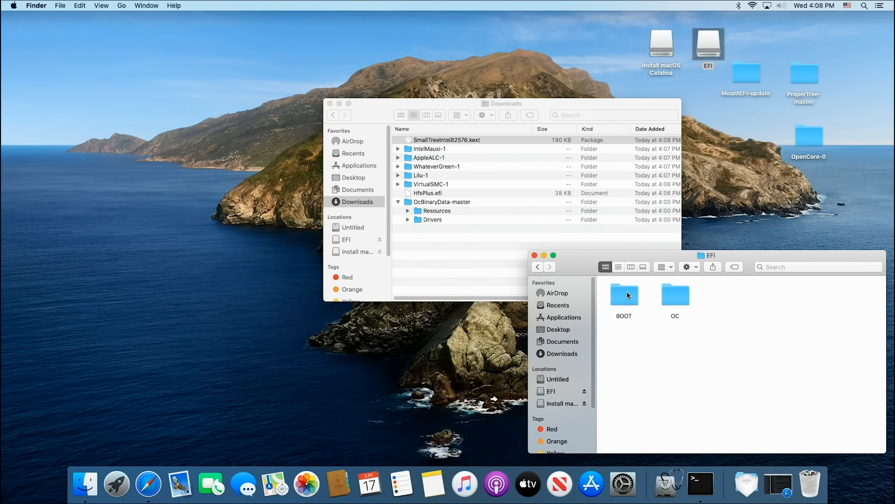
{"action": "double_click", "coordinate": [684, 299]}
{"action": "double_click", "coordinate": [826, 300]}
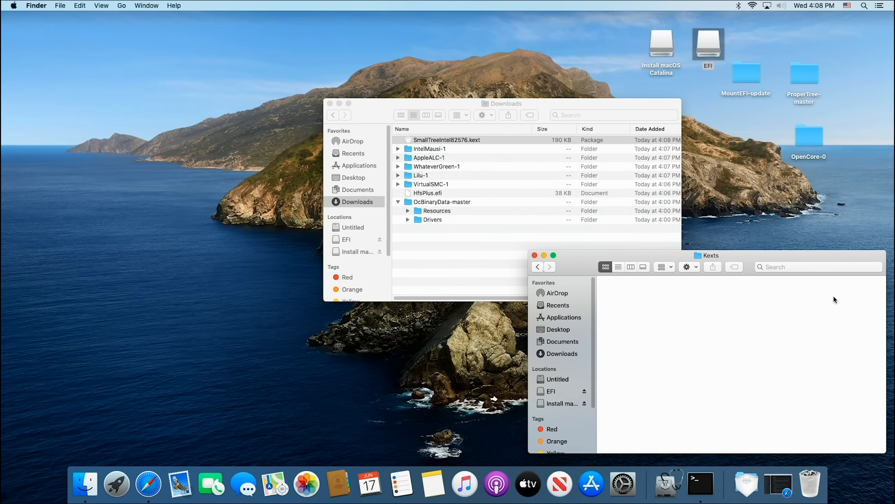
{"action": "left_click_drag", "start_coordinate": [556, 109], "coordinate": [404, 85]}
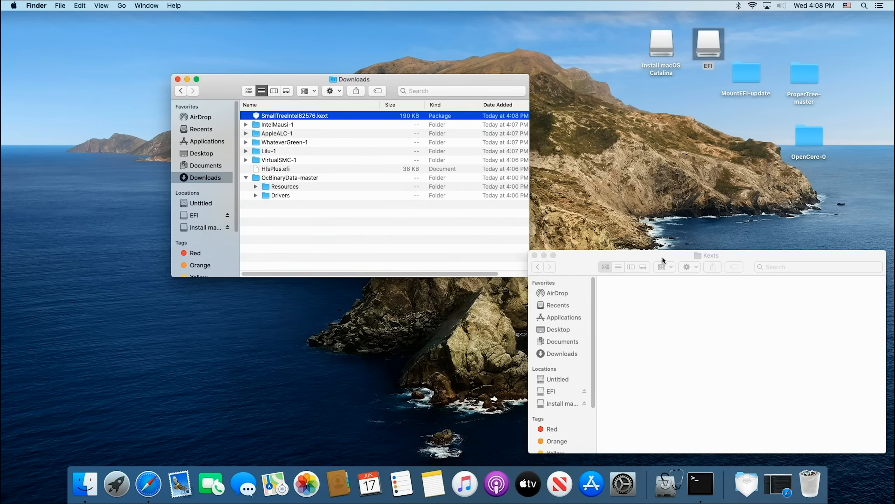
{"action": "left_click_drag", "start_coordinate": [663, 260], "coordinate": [647, 160]}
{"action": "left_click_drag", "start_coordinate": [268, 84], "coordinate": [193, 87]}
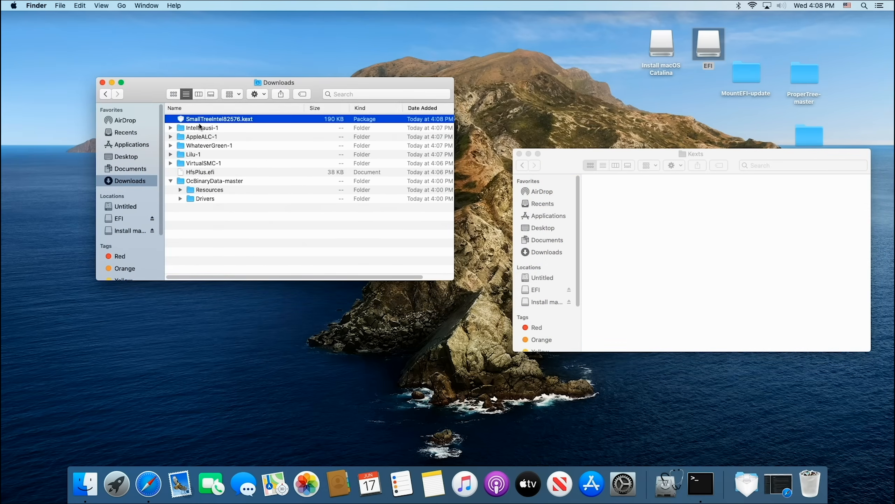
Step: Copy SmallTreeIntel82576.kext and IntelMausi.kext from Downloads into the Kexts folder, leaving the IntelMausi-1 folder at the end
{"action": "left_click_drag", "start_coordinate": [199, 123], "coordinate": [671, 216]}
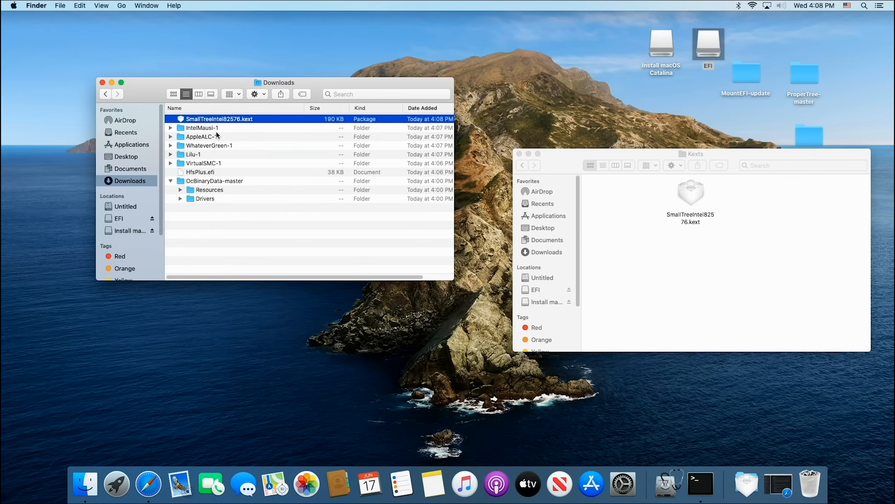
{"action": "double_click", "coordinate": [203, 129]}
{"action": "left_click_drag", "start_coordinate": [206, 121], "coordinate": [632, 276]}
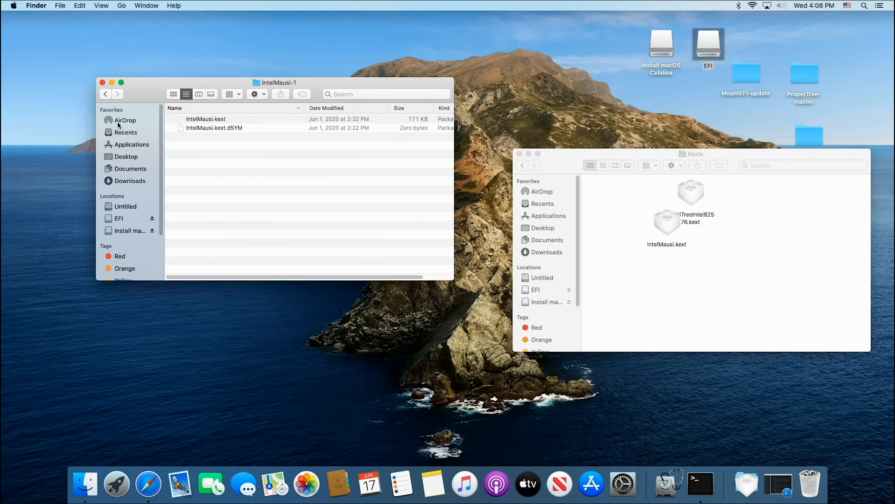
{"action": "left_click", "coordinate": [105, 94]}
Step: Copy AppleALC.kext from the AppleALC-1 folder into the Kexts folder and go back to Downloads
{"action": "double_click", "coordinate": [214, 137]}
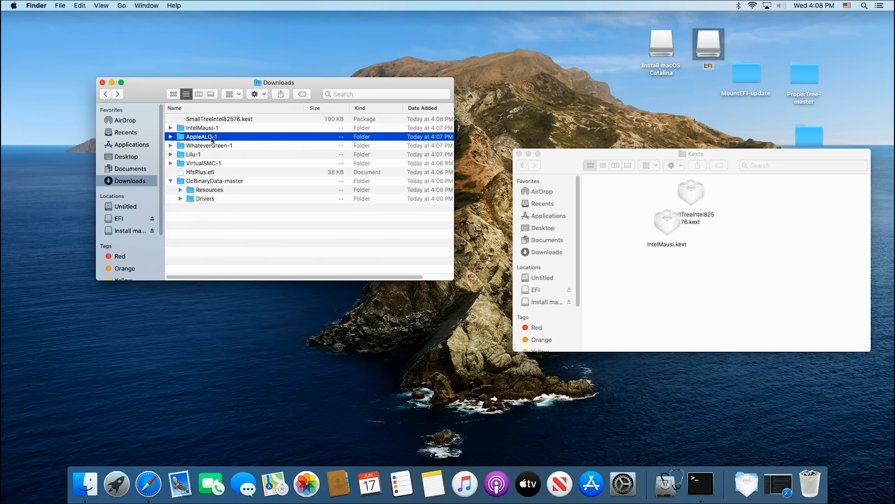
{"action": "left_click_drag", "start_coordinate": [215, 119], "coordinate": [639, 291]}
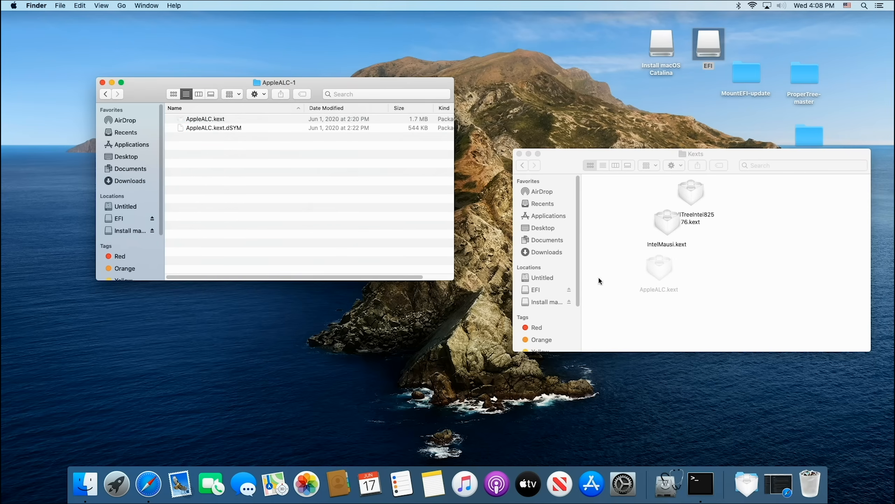
{"action": "left_click", "coordinate": [105, 94]}
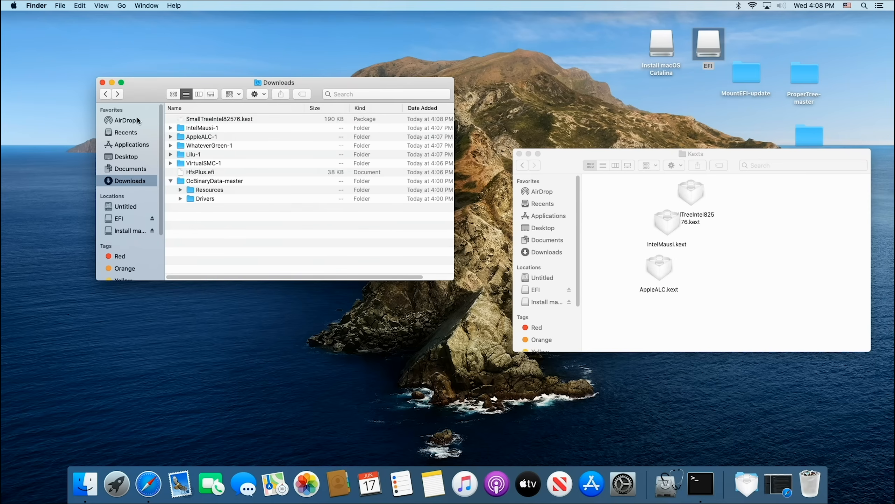
Step: Copy WhateverGreen.kext from the WhateverGreen-1 folder and Lilu.kext from the Lilu-1 folder into the Kexts folder, returning to Downloads
{"action": "double_click", "coordinate": [212, 145]}
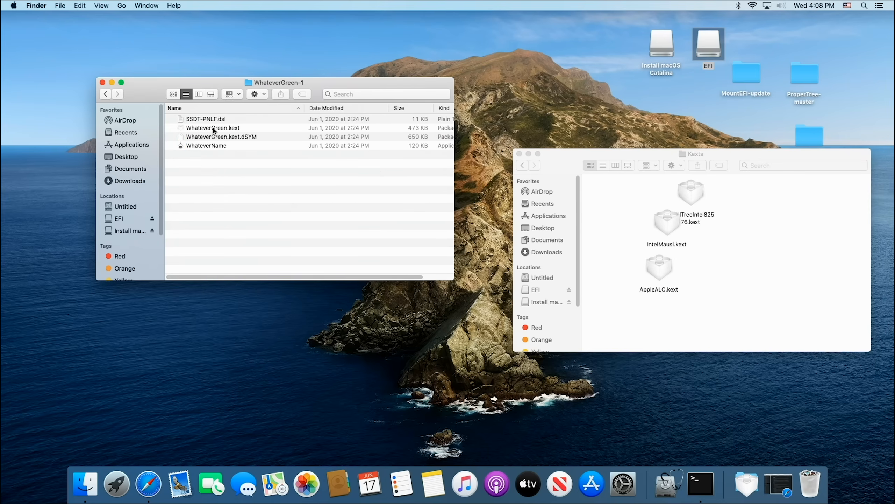
{"action": "left_click_drag", "start_coordinate": [213, 130], "coordinate": [722, 298]}
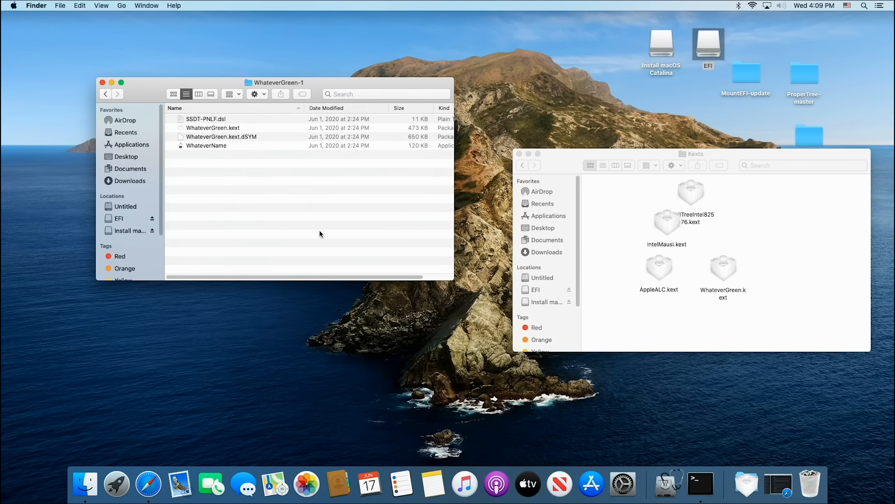
{"action": "left_click", "coordinate": [106, 93]}
{"action": "double_click", "coordinate": [193, 155]}
{"action": "left_click_drag", "start_coordinate": [205, 120], "coordinate": [616, 243]}
{"action": "left_click", "coordinate": [105, 94]}
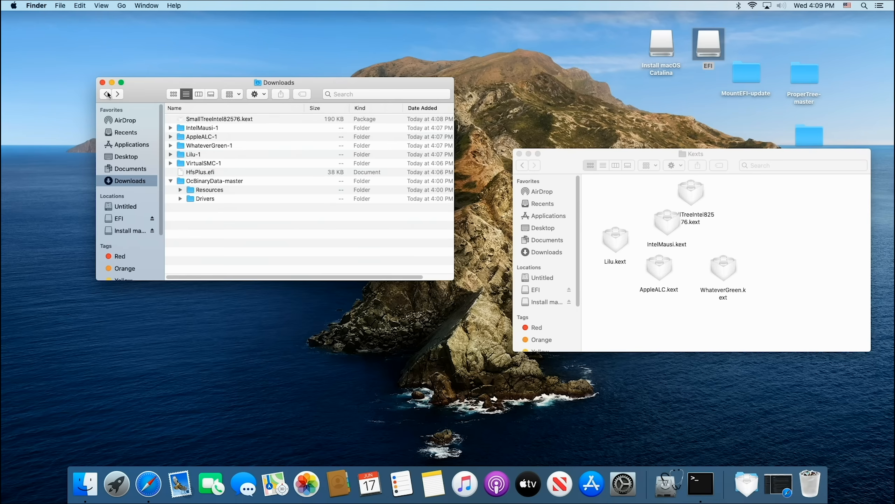
Step: Copy VirtualSMC.kext from the Kexts subfolder of VirtualSMC-1 into the EFI's Kexts folder and go back to Downloads
{"action": "double_click", "coordinate": [201, 163]}
{"action": "double_click", "coordinate": [198, 130]}
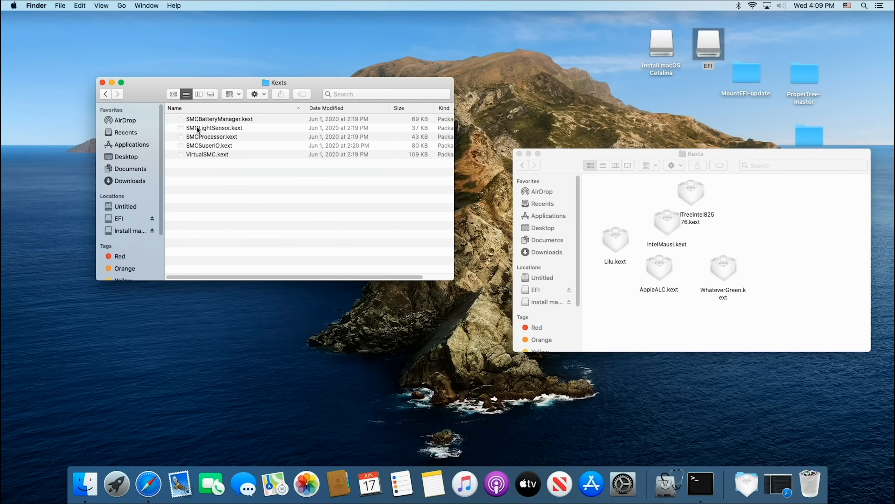
{"action": "left_click_drag", "start_coordinate": [207, 158], "coordinate": [620, 205]}
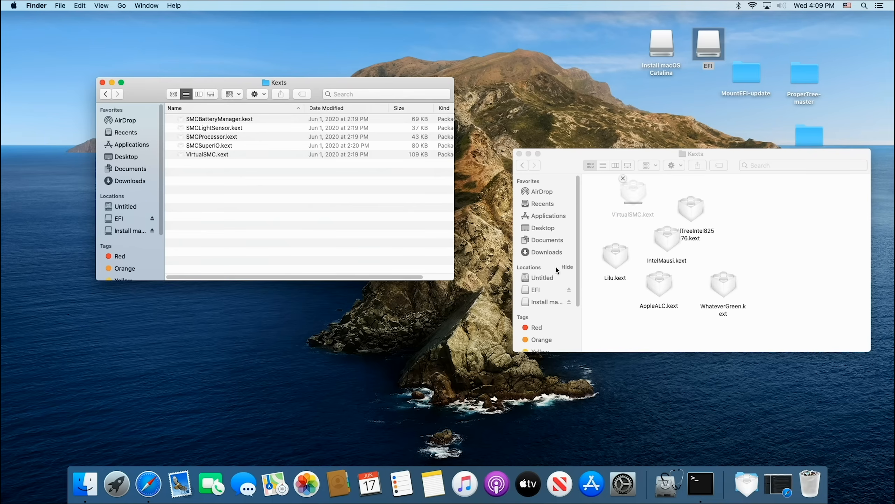
{"action": "left_click", "coordinate": [106, 95]}
{"action": "left_click", "coordinate": [106, 94]}
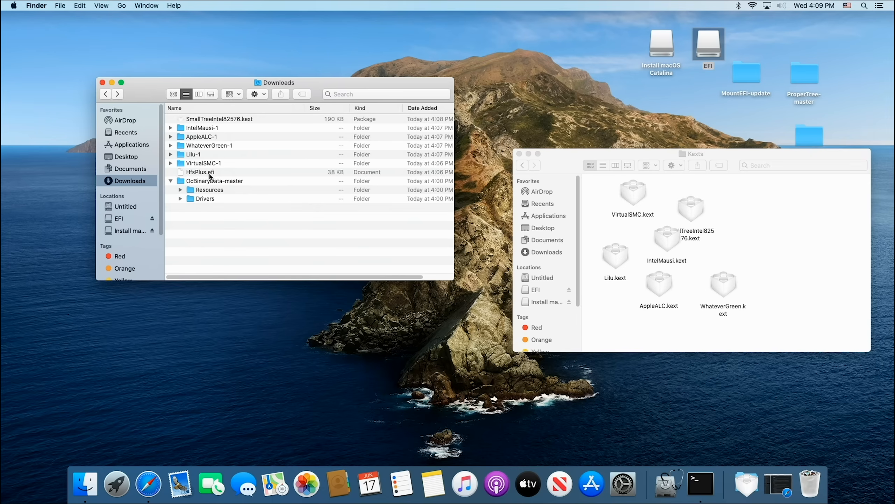
Step: Copy HfsPlus.efi from Downloads into the Drivers folder inside OC, return to the OC folder and close the Downloads window
{"action": "left_click", "coordinate": [210, 173]}
{"action": "left_click", "coordinate": [553, 172]}
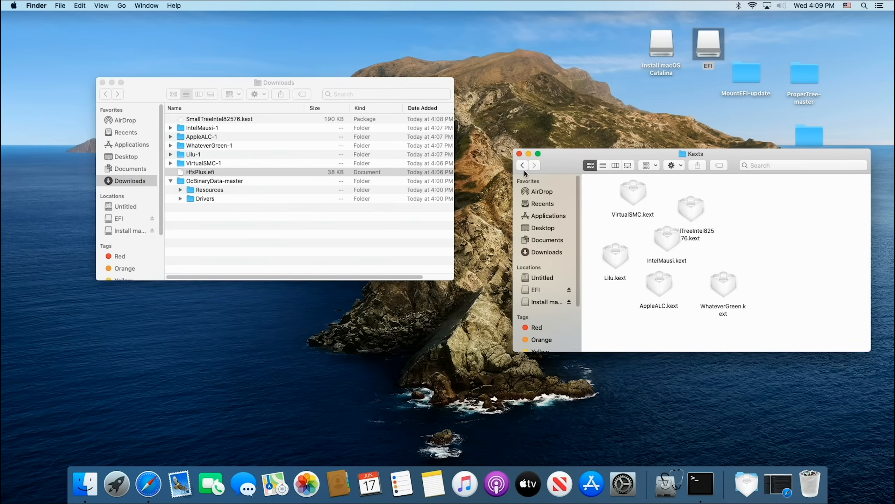
{"action": "left_click", "coordinate": [523, 166]}
{"action": "double_click", "coordinate": [763, 200]}
{"action": "left_click_drag", "start_coordinate": [196, 174], "coordinate": [668, 240]}
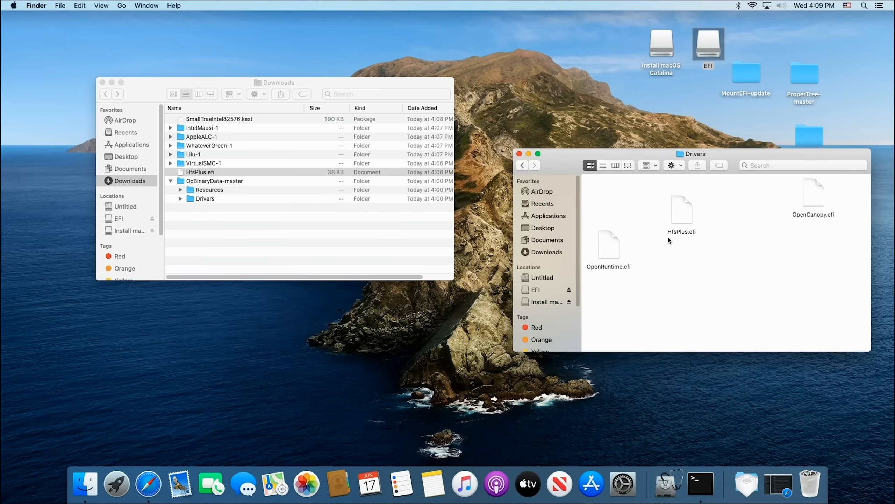
{"action": "left_click", "coordinate": [521, 166]}
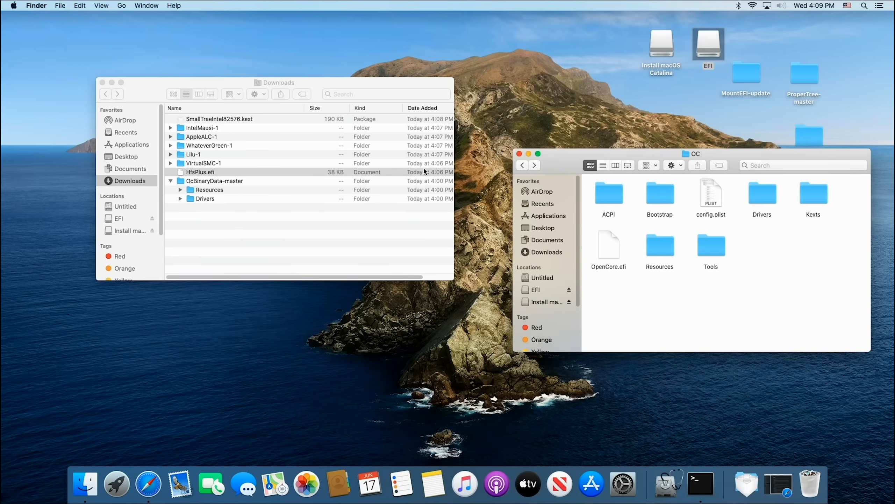
{"action": "left_click", "coordinate": [102, 82]}
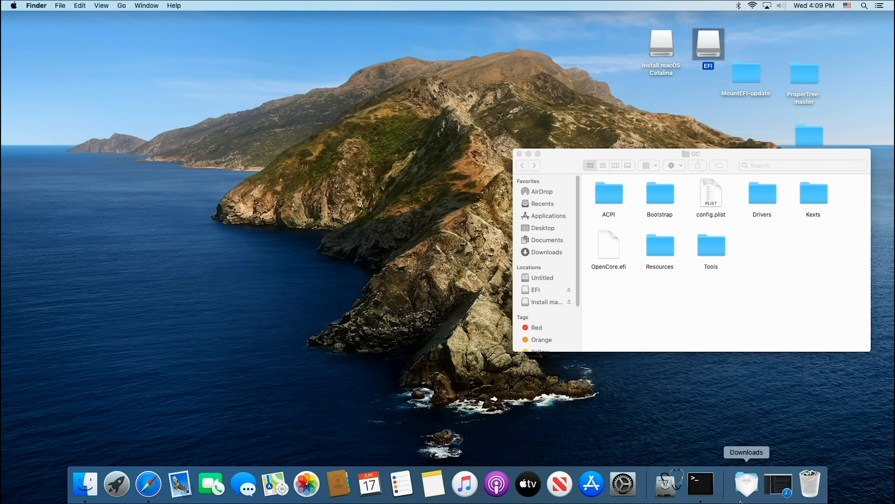
Step: Restore the guide in Safari and open the Coffee Lake page at the list of required SSDTs in its ACPI section
{"action": "left_click", "coordinate": [781, 486]}
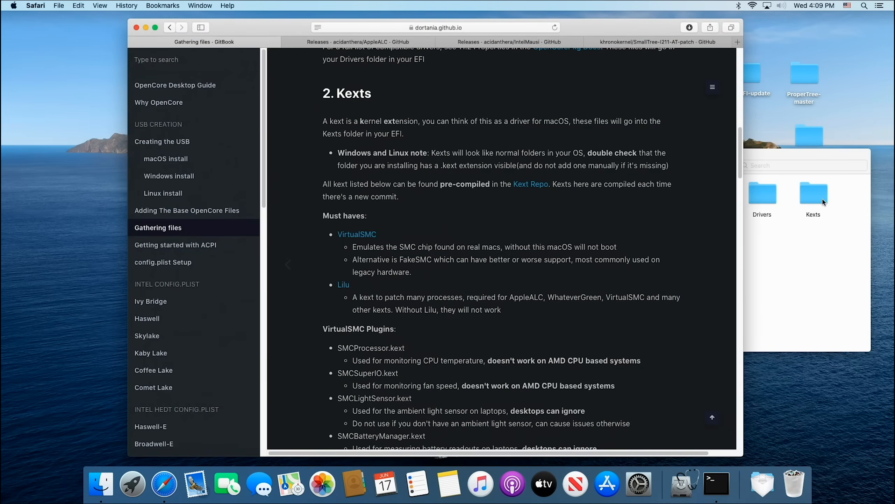
{"action": "scroll", "coordinate": [185, 281], "scroll_direction": "down", "scroll_amount": 1}
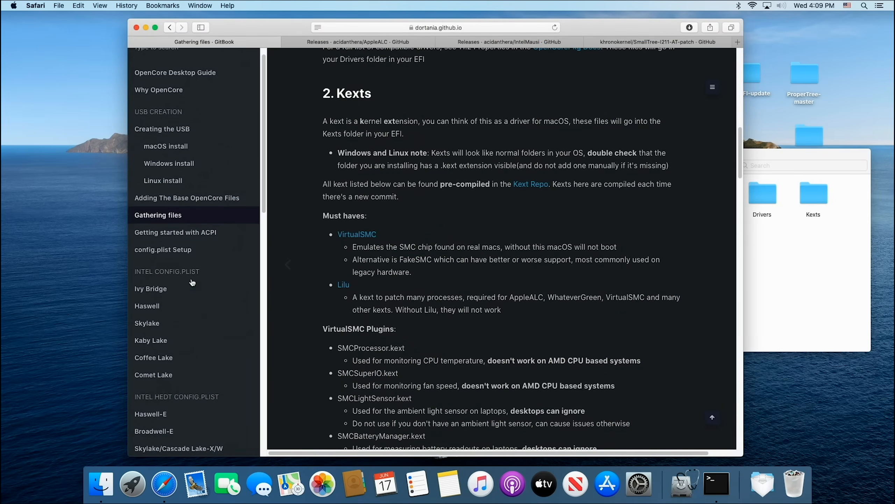
{"action": "scroll", "coordinate": [187, 279], "scroll_direction": "down", "scroll_amount": 5}
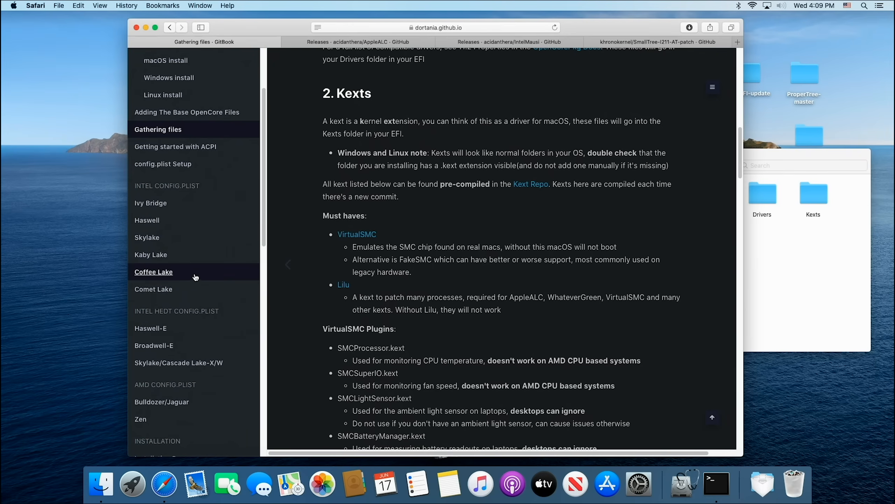
{"action": "left_click", "coordinate": [154, 271]}
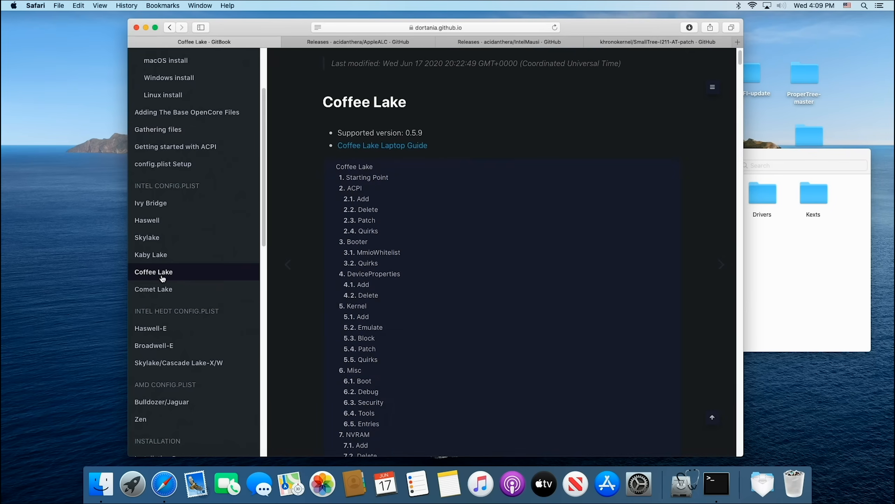
{"action": "left_click", "coordinate": [365, 190]}
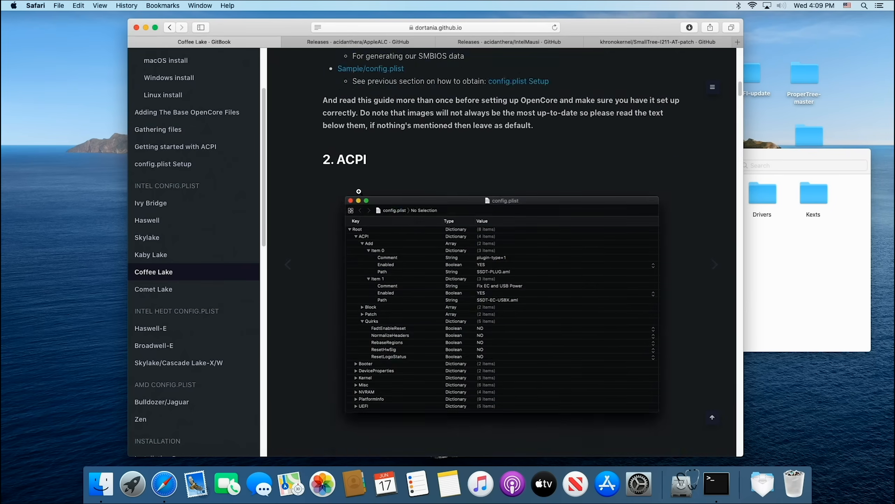
{"action": "scroll", "coordinate": [358, 191], "scroll_direction": "down", "scroll_amount": 2}
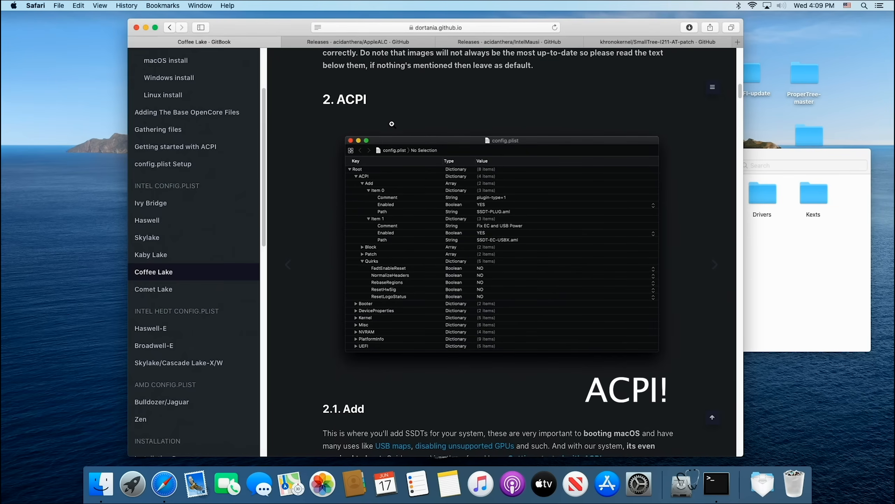
{"action": "scroll", "coordinate": [332, 291], "scroll_direction": "down", "scroll_amount": 10}
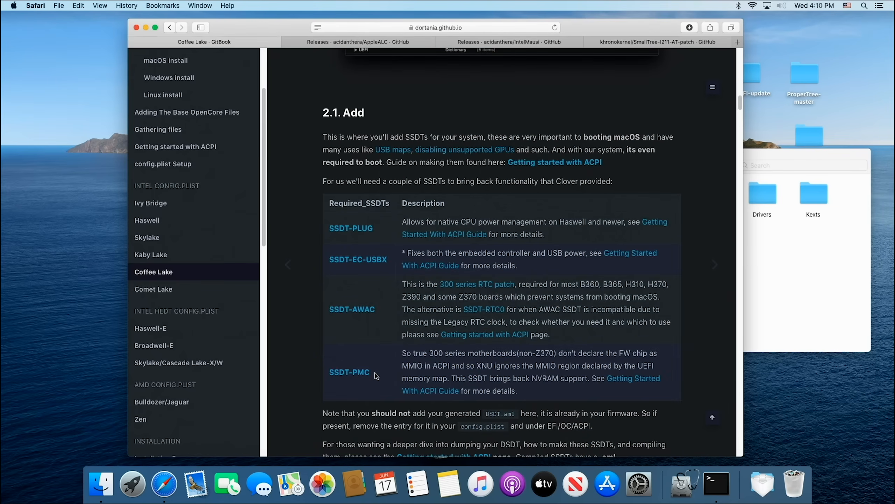
Step: Open the Getting Started With ACPI guide from the SSDT-PMC entry and go to its Pre-Built SSDTs page
{"action": "left_click", "coordinate": [344, 375]}
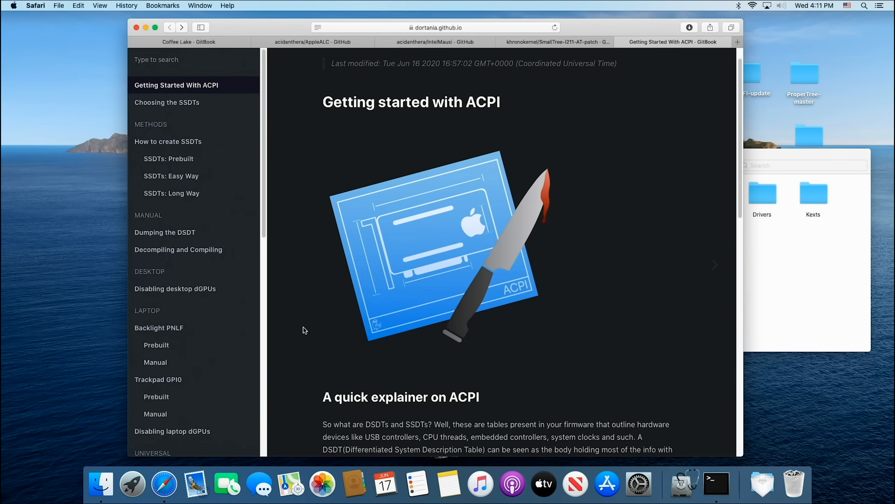
{"action": "scroll", "coordinate": [381, 302], "scroll_direction": "down", "scroll_amount": 20}
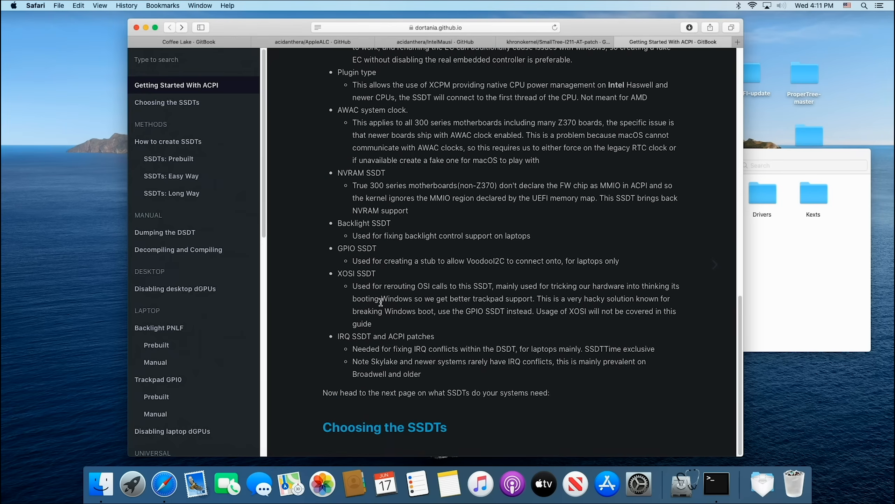
{"action": "scroll", "coordinate": [381, 302], "scroll_direction": "up", "scroll_amount": 20}
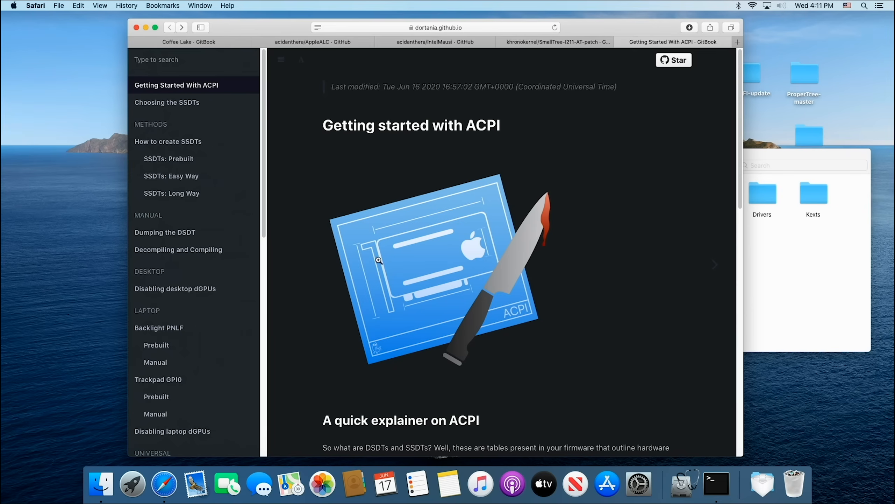
{"action": "left_click", "coordinate": [181, 159]}
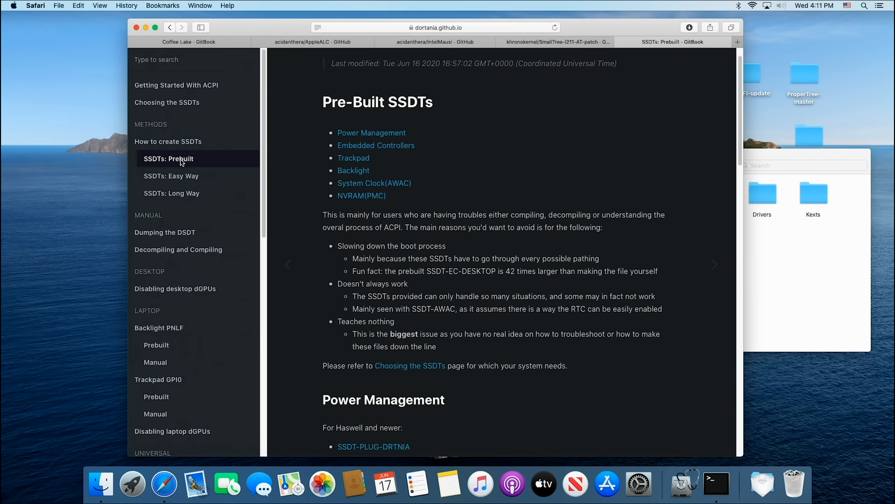
Step: Download SSDT-PLUG-DRTNIA.aml from the Power Management section of the Pre-Built SSDTs page
{"action": "scroll", "coordinate": [399, 256], "scroll_direction": "down", "scroll_amount": 3}
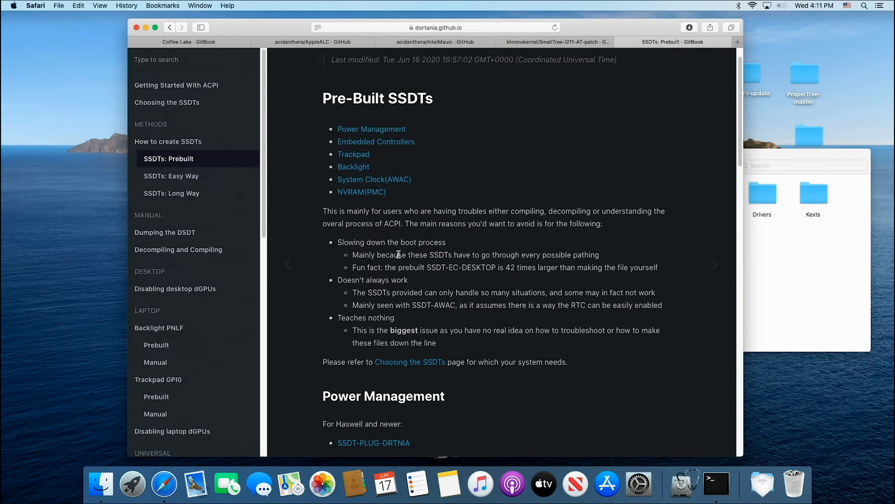
{"action": "scroll", "coordinate": [399, 257], "scroll_direction": "down", "scroll_amount": 5}
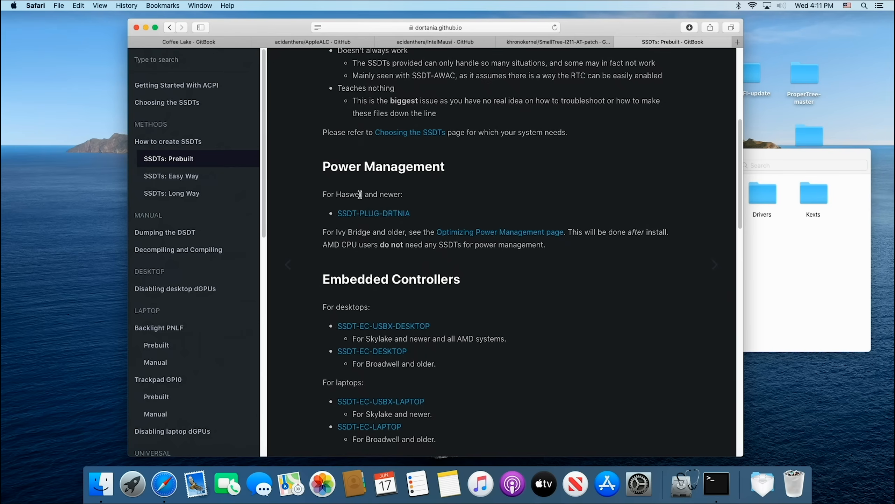
{"action": "left_click", "coordinate": [381, 214]}
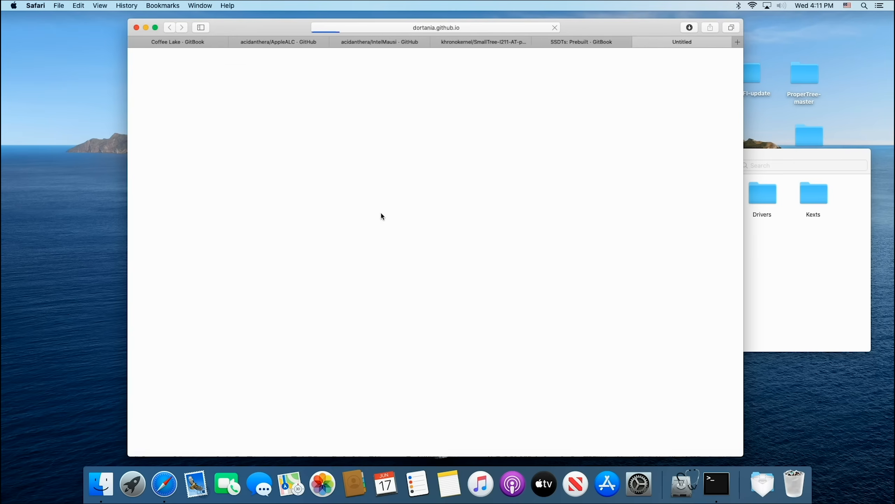
{"action": "left_click", "coordinate": [575, 308]}
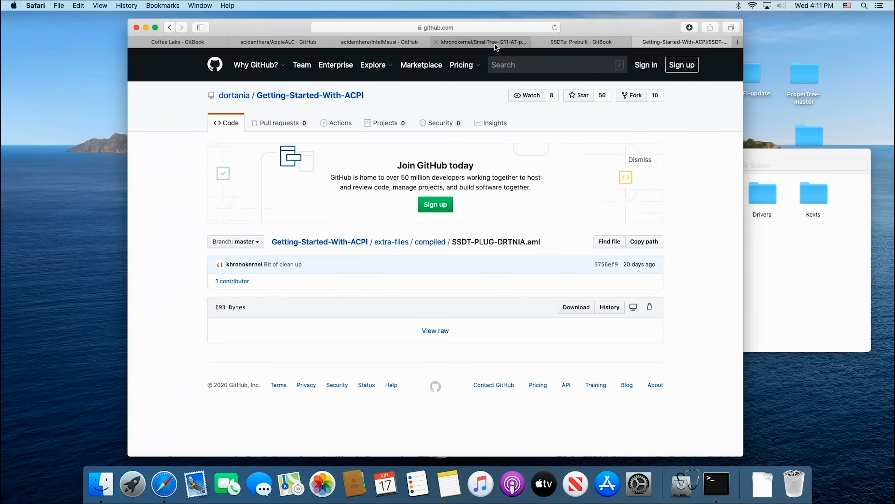
Step: Return to the Pre-Built SSDTs page and download SSDT-EC-USBX-DESKTOP.aml from the desktop Embedded Controllers entries
{"action": "left_click", "coordinate": [580, 42]}
{"action": "scroll", "coordinate": [473, 293], "scroll_direction": "down", "scroll_amount": 4}
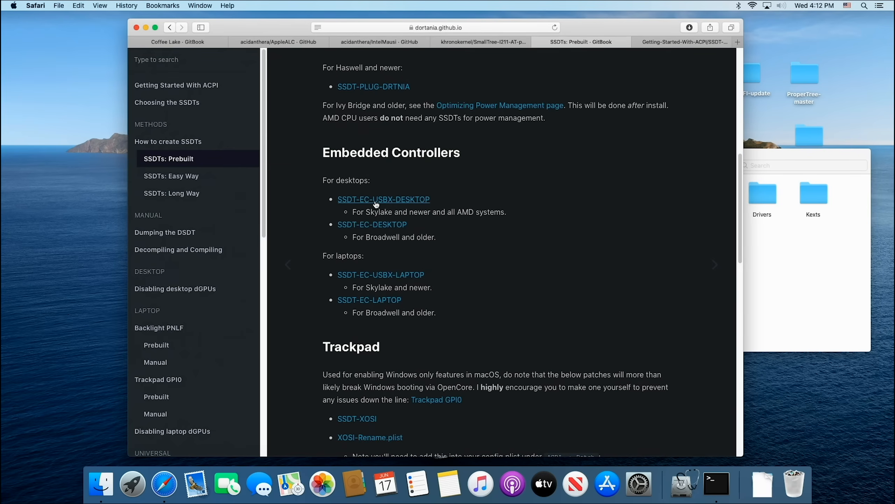
{"action": "left_click", "coordinate": [378, 201]}
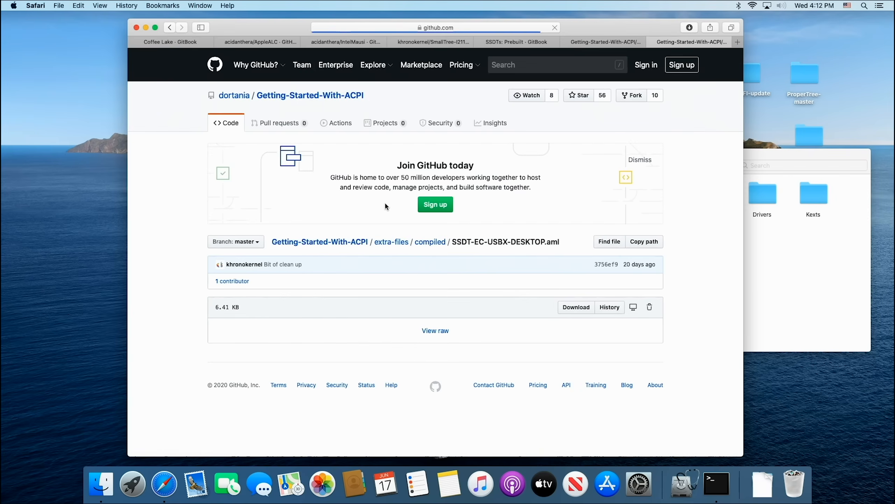
{"action": "left_click", "coordinate": [576, 306]}
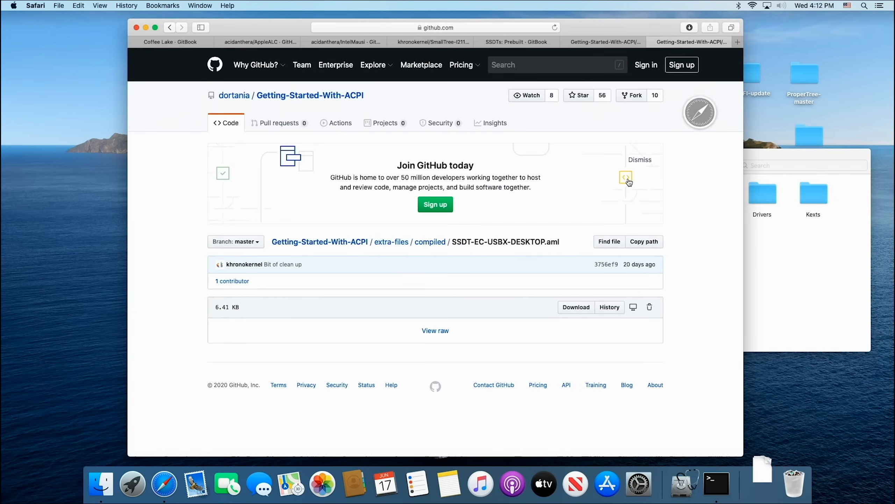
Step: Go back to the Pre-Built SSDTs page and download SSDT-AWAC.aml from the System Clock(AWAC) section
{"action": "left_click", "coordinate": [606, 42]}
{"action": "left_click", "coordinate": [515, 42]}
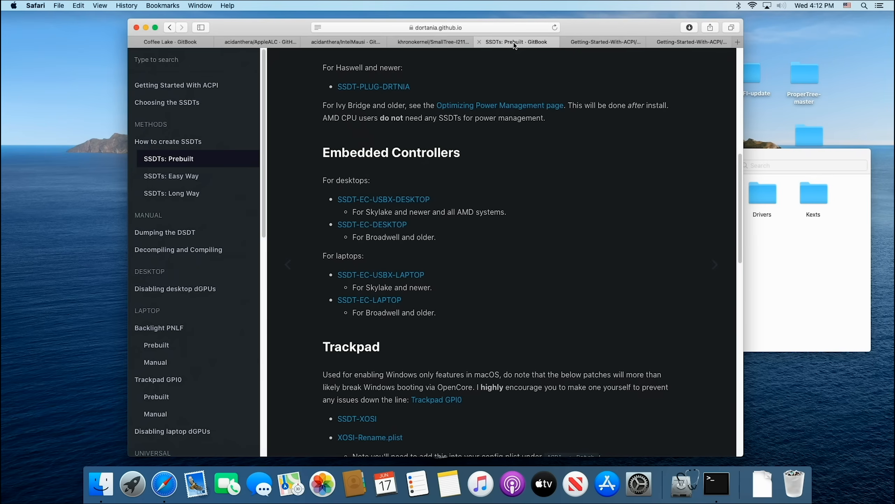
{"action": "scroll", "coordinate": [504, 306], "scroll_direction": "down", "scroll_amount": 5}
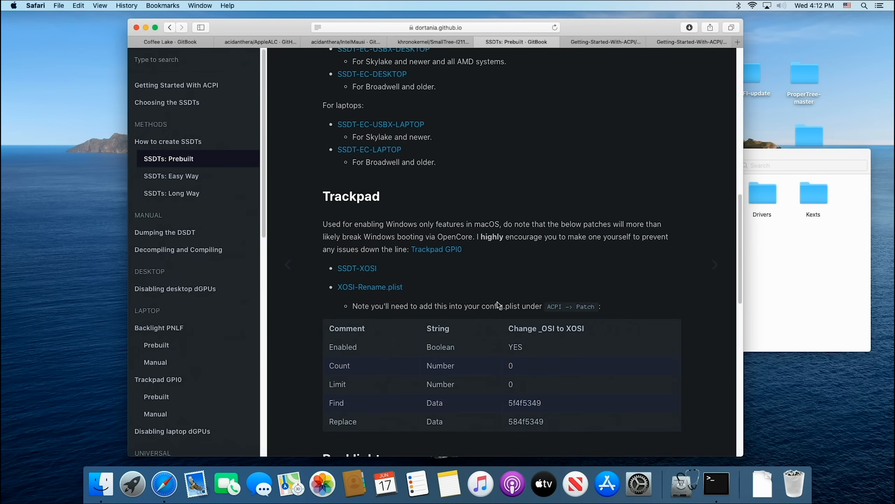
{"action": "scroll", "coordinate": [499, 303], "scroll_direction": "up", "scroll_amount": 1}
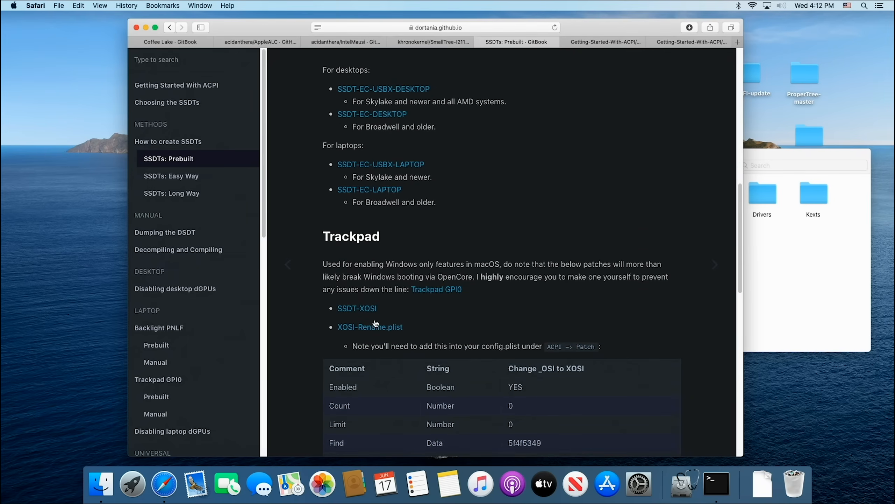
{"action": "scroll", "coordinate": [532, 289], "scroll_direction": "down", "scroll_amount": 9}
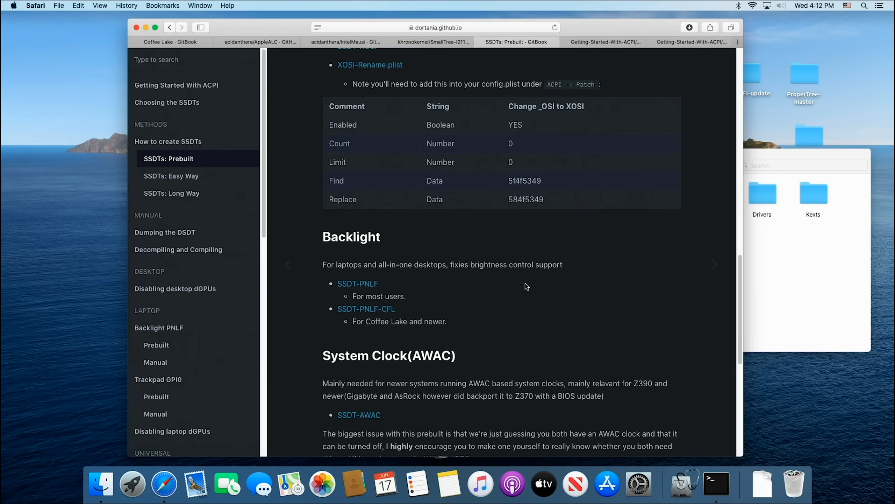
{"action": "scroll", "coordinate": [469, 289], "scroll_direction": "down", "scroll_amount": 6}
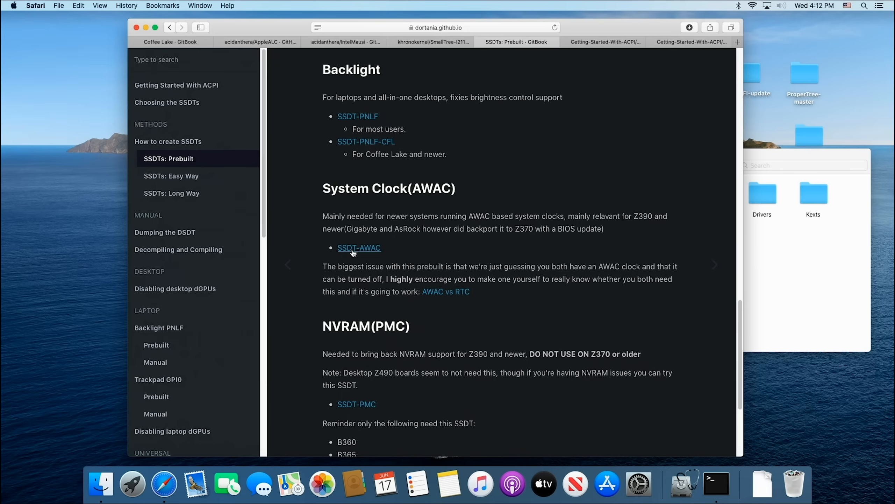
{"action": "left_click", "coordinate": [353, 248]}
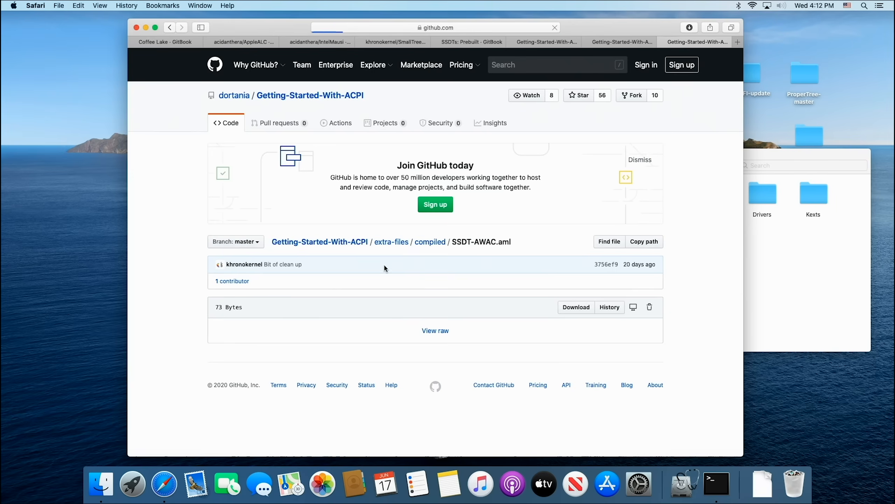
{"action": "left_click", "coordinate": [585, 312]}
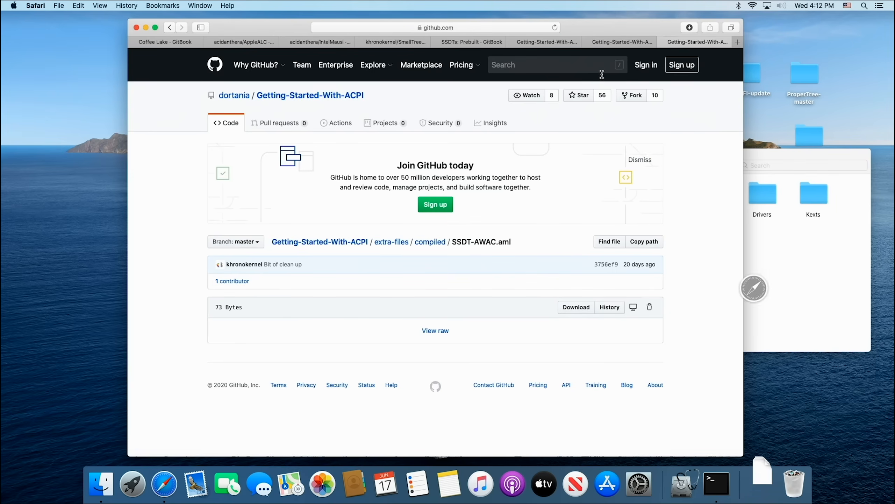
Step: Return to the Pre-Built SSDTs page and download SSDT-PMC.aml from the NVRAM(PMC) section
{"action": "left_click", "coordinate": [469, 43]}
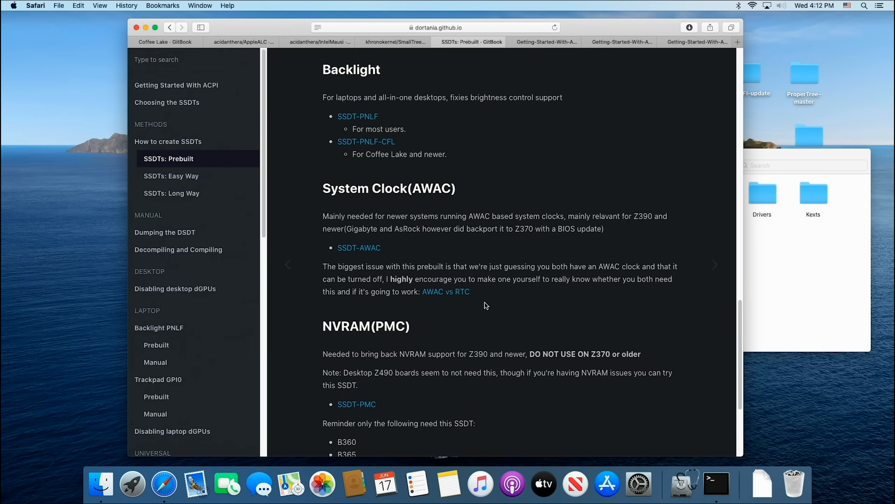
{"action": "scroll", "coordinate": [485, 303], "scroll_direction": "down", "scroll_amount": 5}
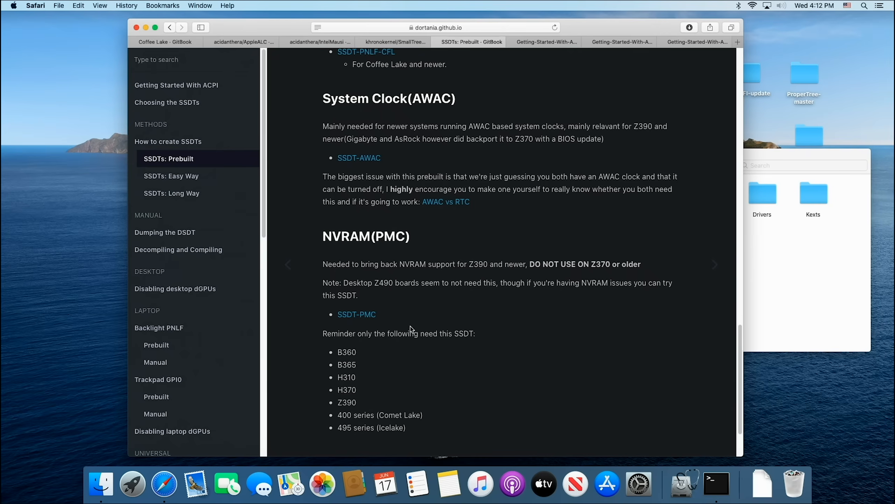
{"action": "left_click", "coordinate": [357, 314]}
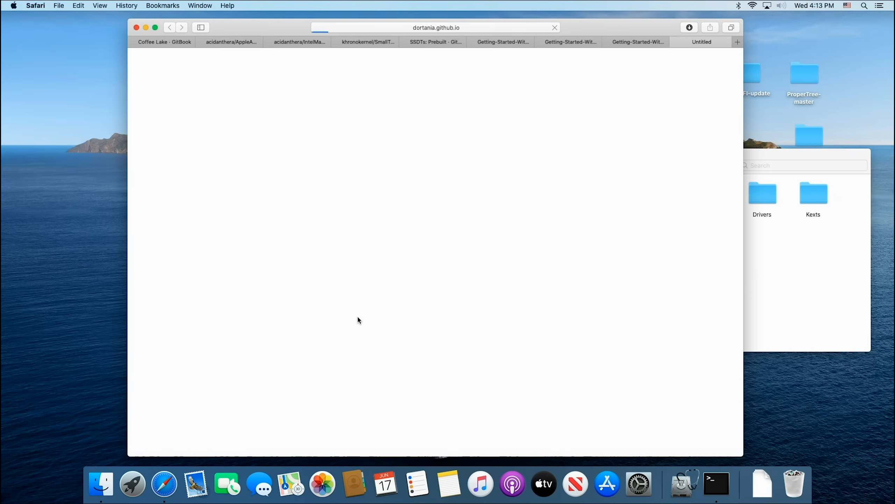
{"action": "left_click", "coordinate": [562, 310]}
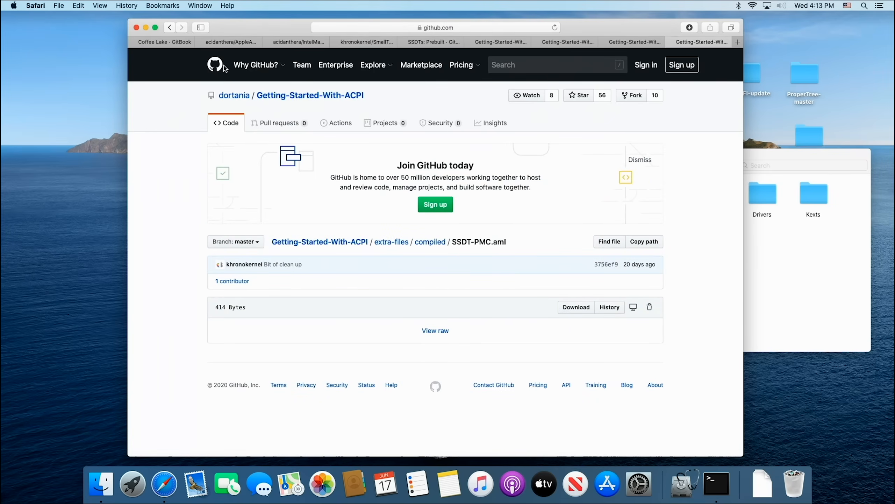
Step: Show the Downloads folder in Finder and open the EFI partition's EFI/OC/ACPI folder in a separate window
{"action": "left_click", "coordinate": [146, 28]}
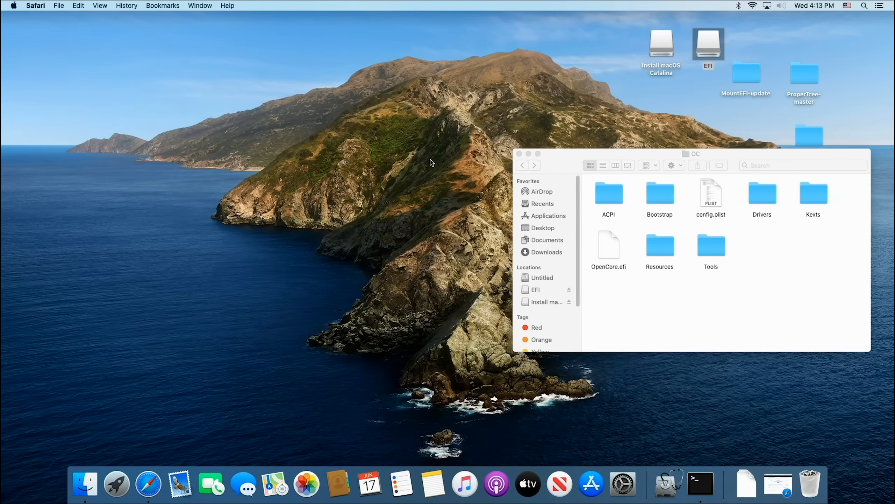
{"action": "left_click", "coordinate": [410, 161]}
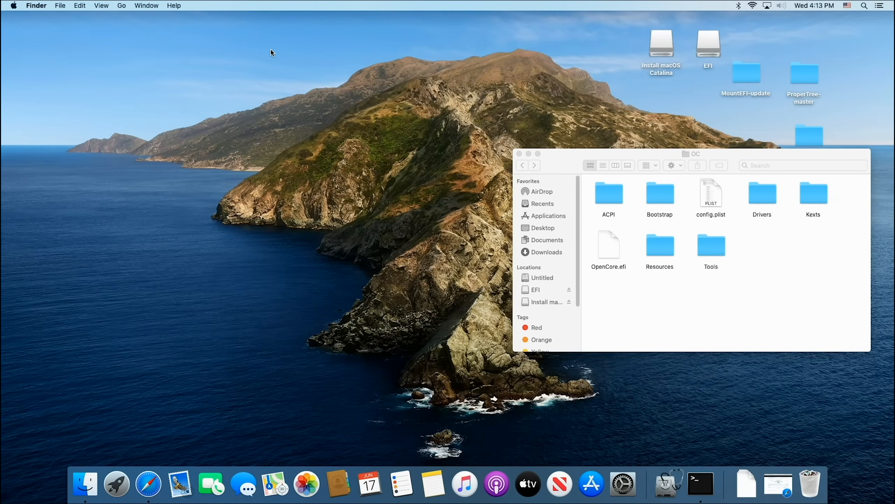
{"action": "left_click", "coordinate": [554, 252]}
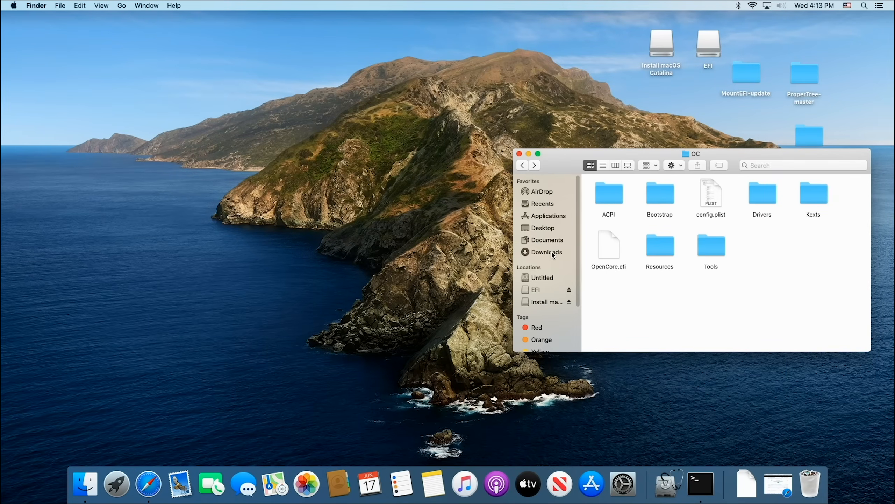
{"action": "left_click_drag", "start_coordinate": [648, 165], "coordinate": [294, 93]}
{"action": "left_click", "coordinate": [702, 39]}
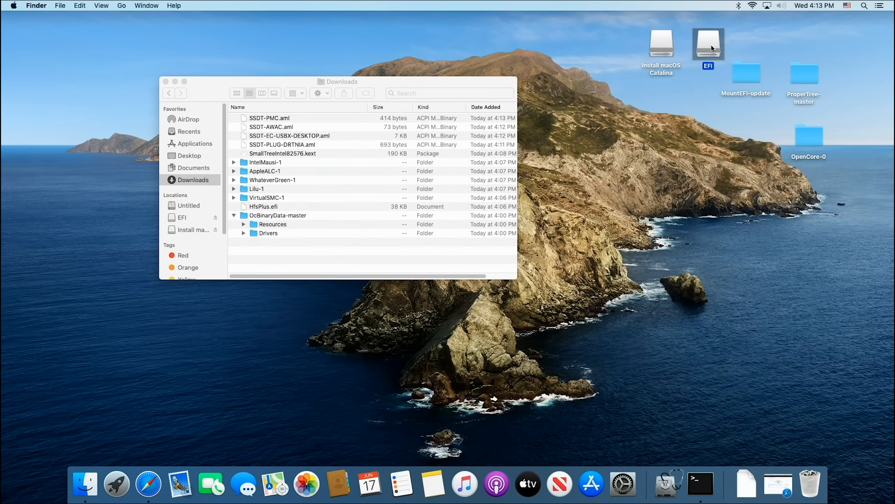
{"action": "double_click", "coordinate": [711, 48]}
{"action": "double_click", "coordinate": [629, 293]}
{"action": "double_click", "coordinate": [674, 296]}
{"action": "double_click", "coordinate": [632, 301]}
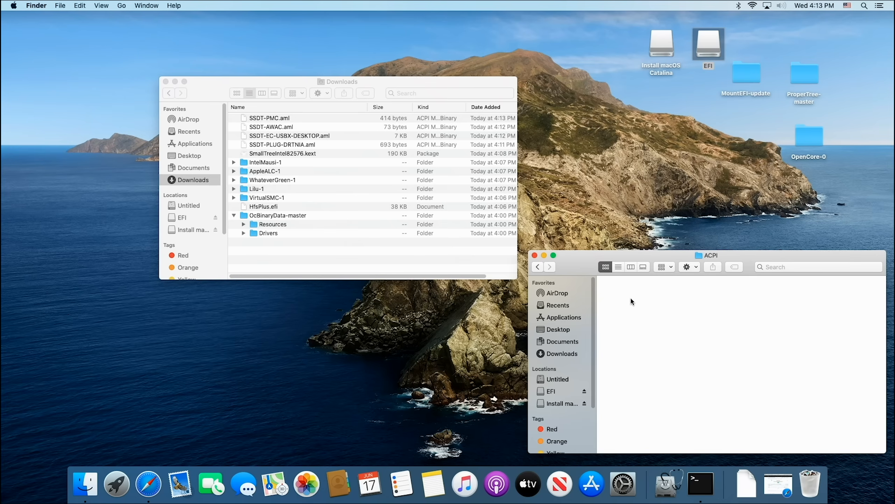
Step: Copy SSDT-PMC, SSDT-AWAC, SSDT-EC-USBX-DESKTOP and SSDT-PLUG-DRTNIA into the ACPI folder, then go back to OC and close Downloads
{"action": "left_click_drag", "start_coordinate": [251, 119], "coordinate": [637, 314]}
{"action": "left_click_drag", "start_coordinate": [270, 128], "coordinate": [652, 378]}
{"action": "left_click_drag", "start_coordinate": [303, 138], "coordinate": [714, 340]}
{"action": "left_click_drag", "start_coordinate": [298, 147], "coordinate": [690, 395]}
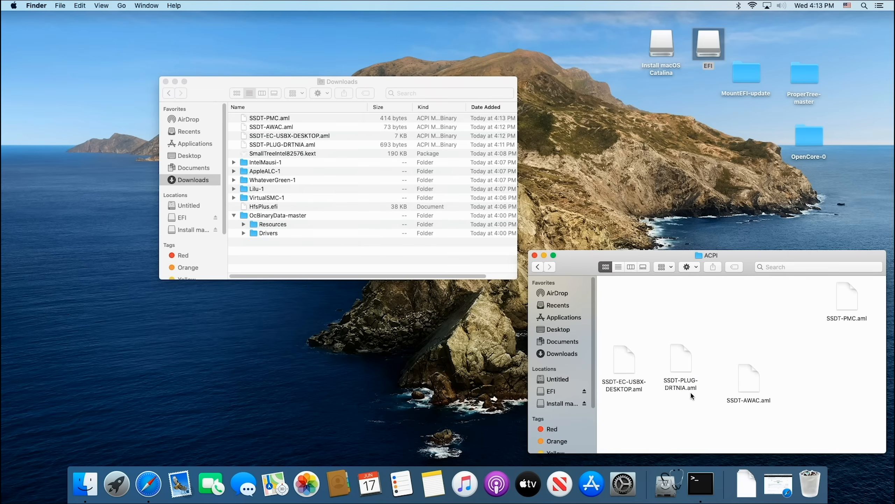
{"action": "left_click", "coordinate": [538, 268]}
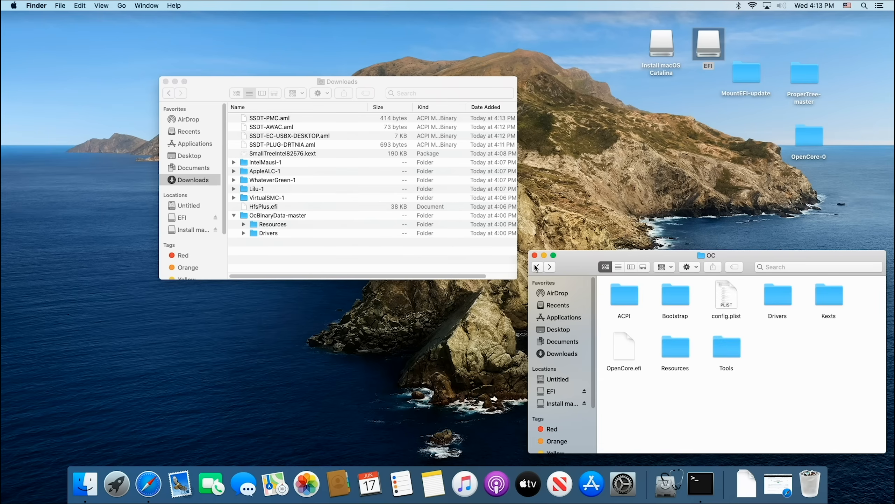
{"action": "left_click", "coordinate": [168, 83]}
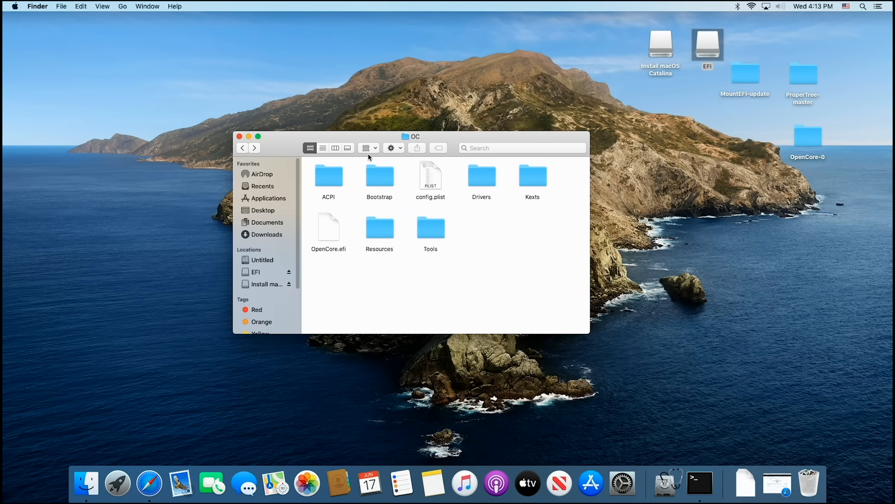
Step: Launch ProperTree.command from the ProperTree-master folder on the desktop
{"action": "double_click", "coordinate": [809, 70]}
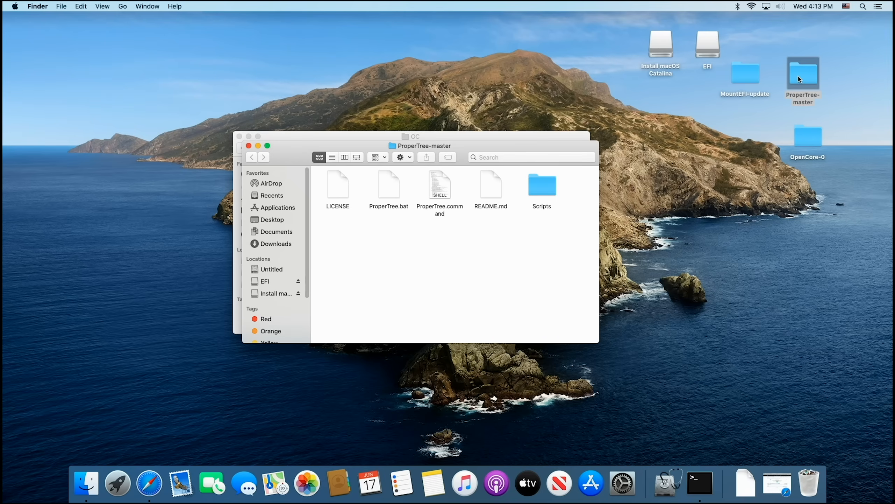
{"action": "right_click", "coordinate": [436, 195]}
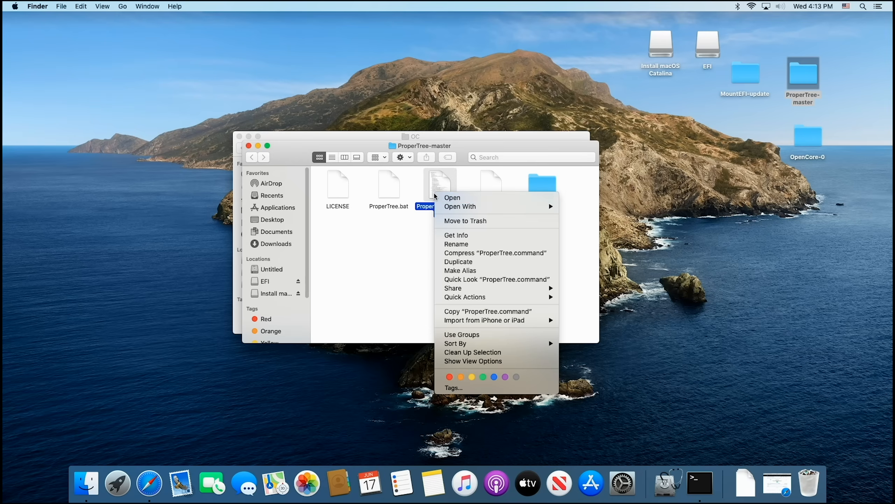
{"action": "left_click", "coordinate": [454, 200]}
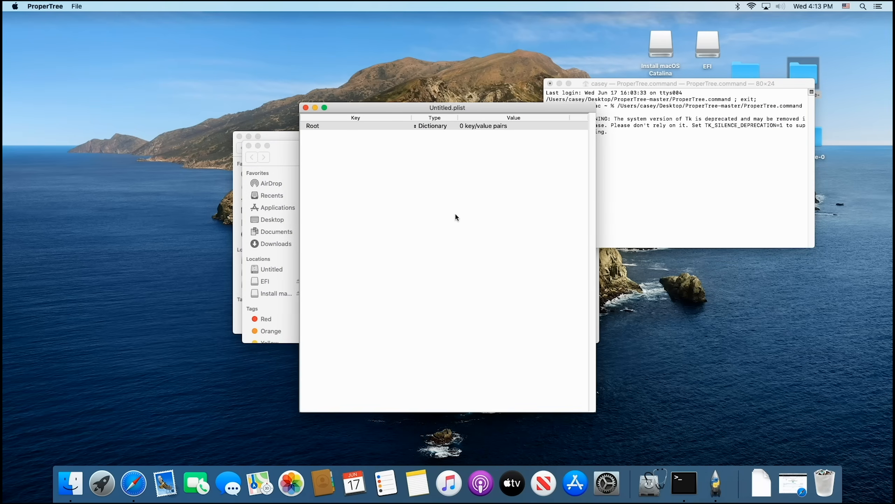
{"action": "left_click_drag", "start_coordinate": [547, 112], "coordinate": [505, 73]}
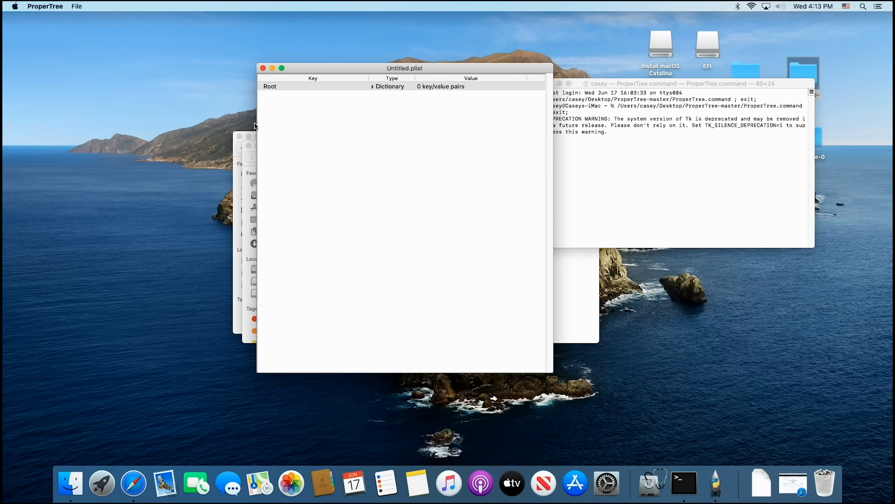
Step: Open config.plist from the EFI partition's EFI/OC folder in ProperTree
{"action": "left_click", "coordinate": [75, 7]}
{"action": "left_click", "coordinate": [83, 27]}
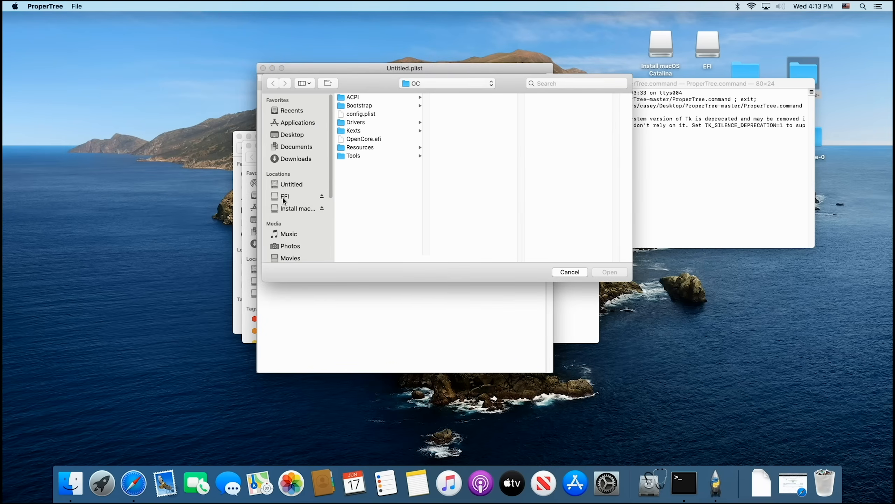
{"action": "left_click", "coordinate": [283, 197]}
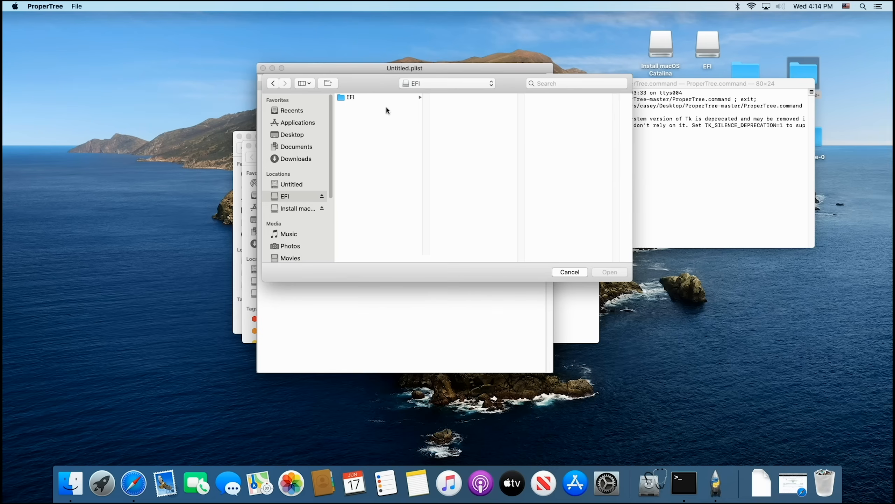
{"action": "left_click", "coordinate": [716, 48]}
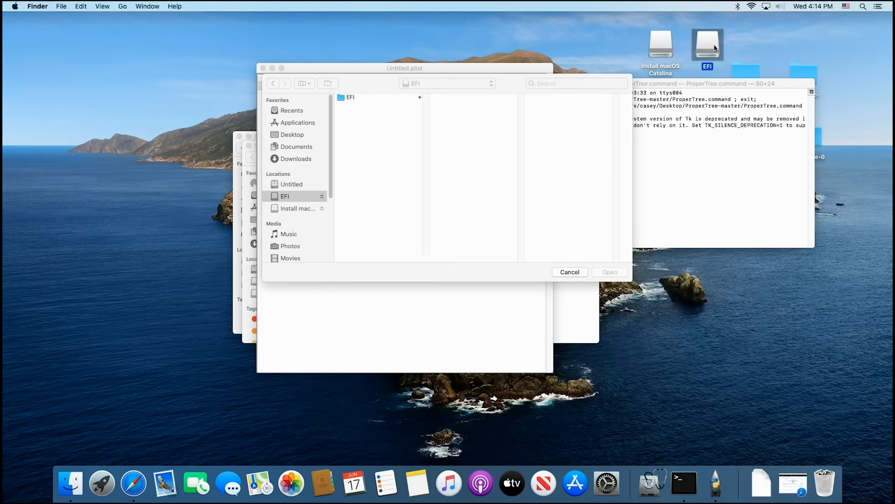
{"action": "left_click", "coordinate": [353, 98]}
{"action": "left_click", "coordinate": [354, 98]}
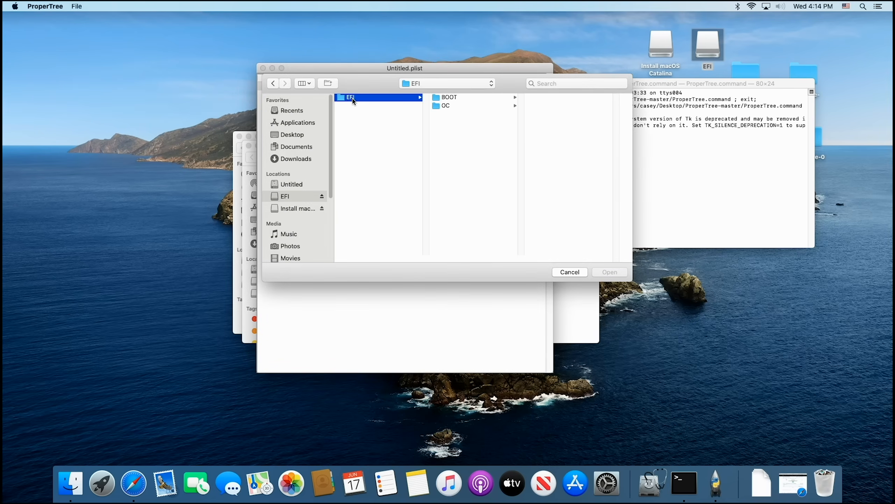
{"action": "left_click", "coordinate": [460, 106]}
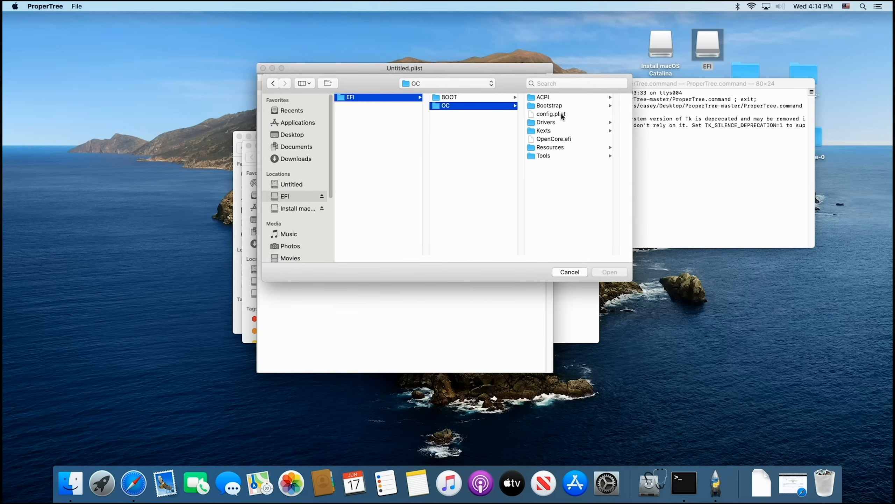
{"action": "left_click", "coordinate": [562, 115]}
{"action": "left_click", "coordinate": [619, 272]}
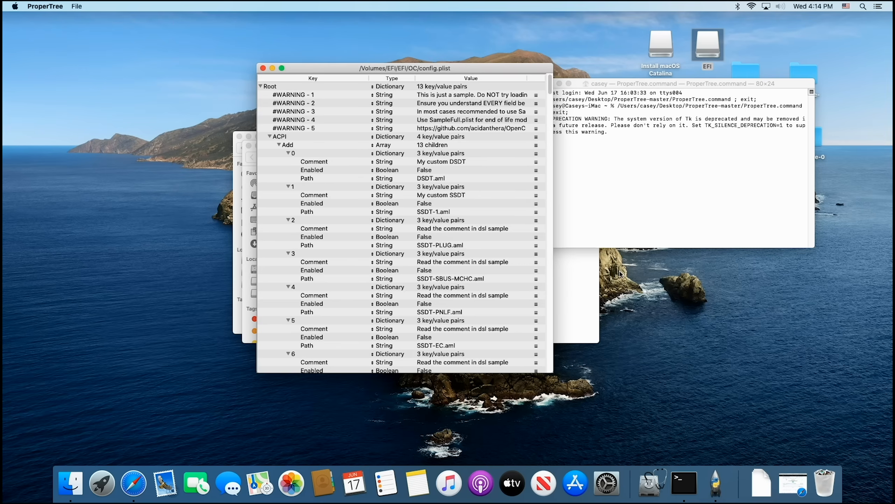
Step: Clear the space around config.plist by closing the ProperTree-master folder and minimizing the OC folder and Terminal windows
{"action": "left_click_drag", "start_coordinate": [458, 64], "coordinate": [490, 49]}
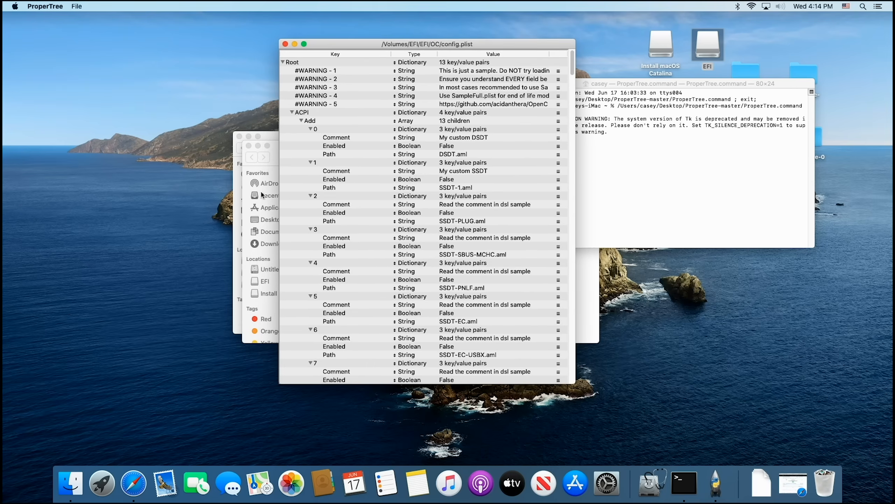
{"action": "left_click", "coordinate": [269, 152]}
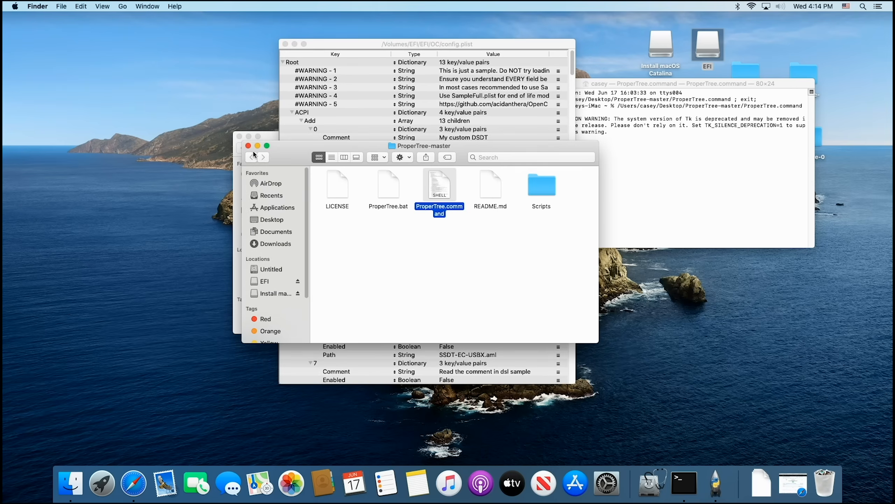
{"action": "left_click", "coordinate": [248, 145]}
{"action": "left_click", "coordinate": [249, 137]}
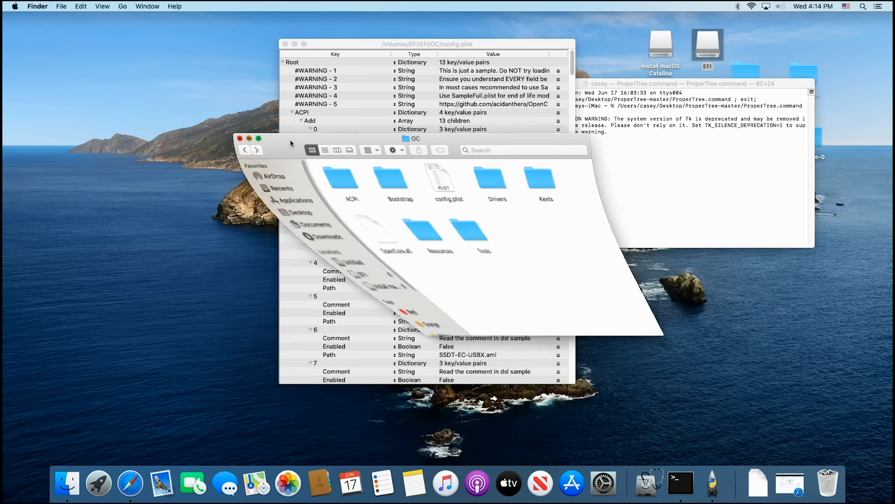
{"action": "left_click", "coordinate": [655, 84]}
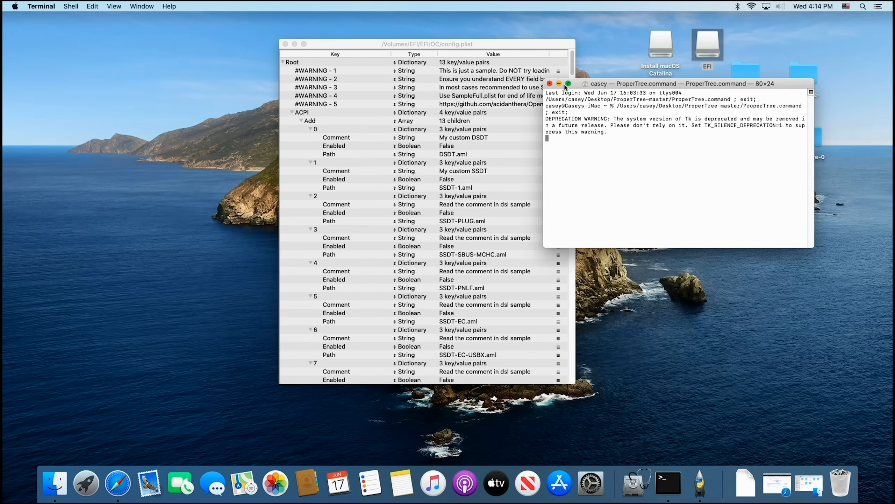
{"action": "left_click", "coordinate": [560, 84]}
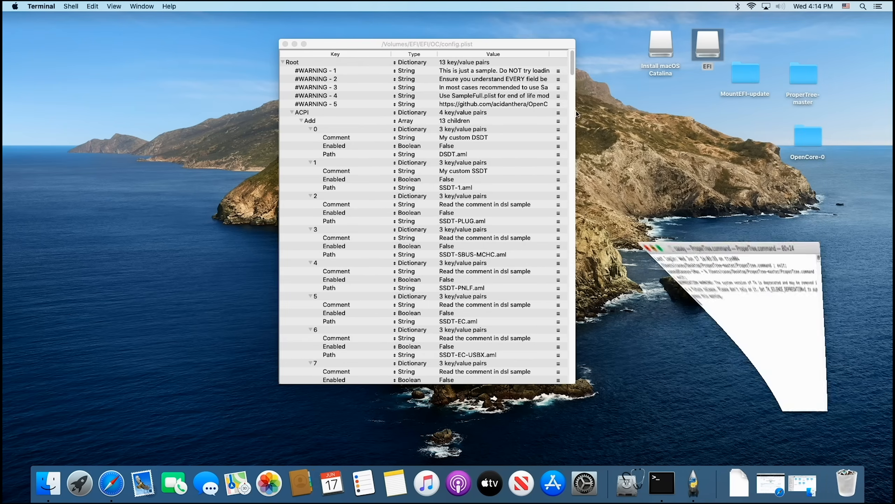
Step: Restore the Coffee Lake guide in Safari, review its ACPI section, and arrange it side by side with the config.plist window
{"action": "left_click", "coordinate": [757, 486]}
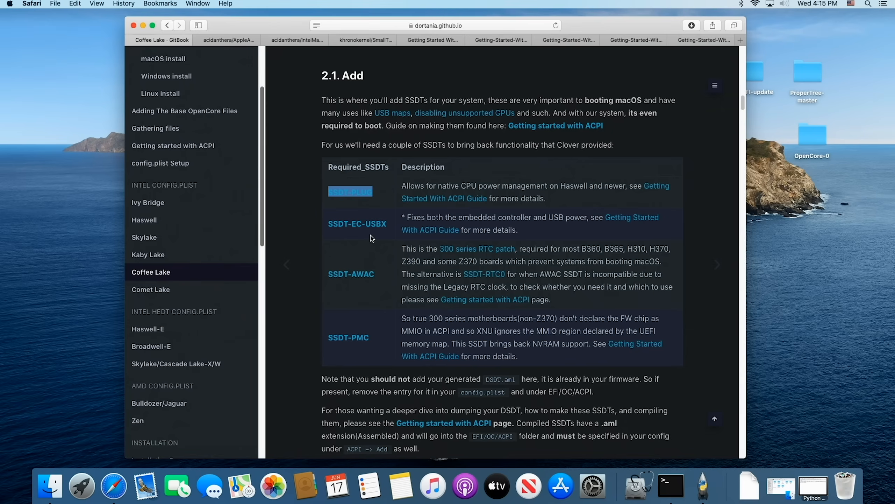
{"action": "scroll", "coordinate": [398, 194], "scroll_direction": "up", "scroll_amount": 5}
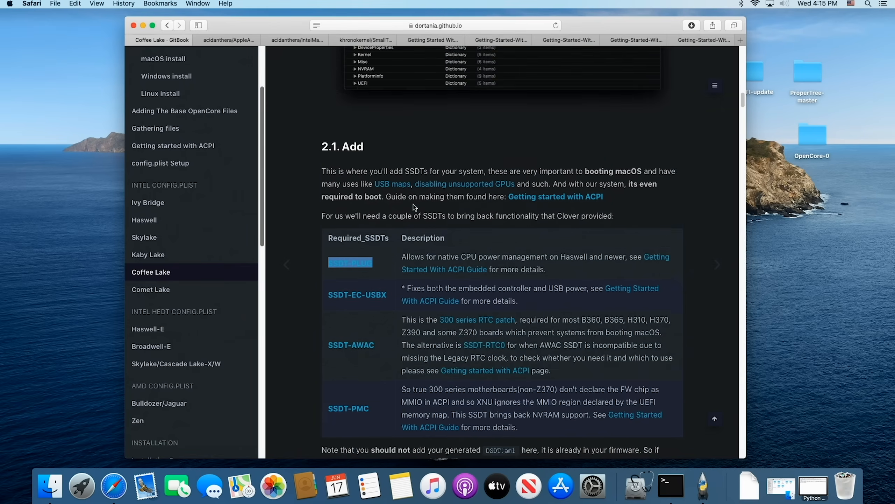
{"action": "scroll", "coordinate": [388, 141], "scroll_direction": "down", "scroll_amount": 7}
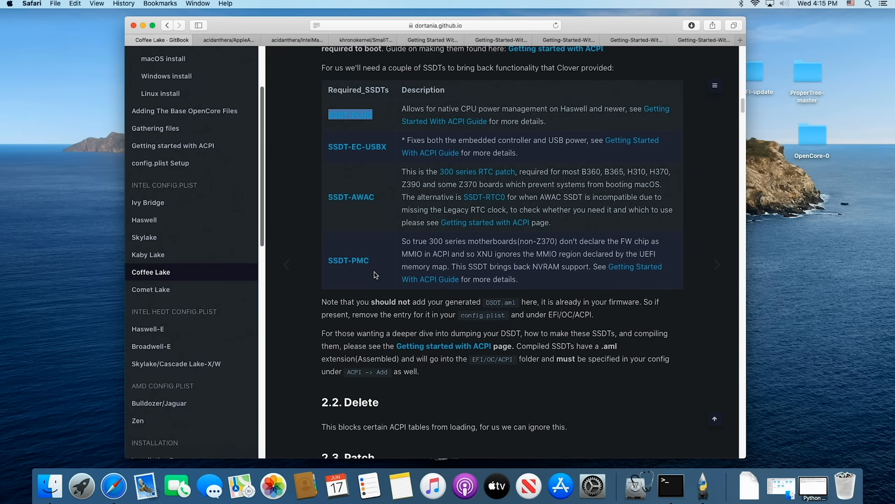
{"action": "scroll", "coordinate": [446, 301], "scroll_direction": "down", "scroll_amount": 7}
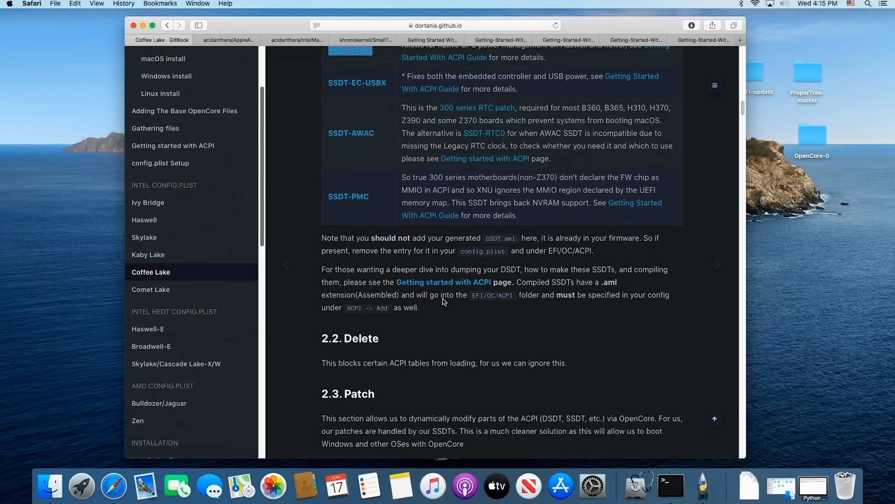
{"action": "left_click_drag", "start_coordinate": [648, 23], "coordinate": [533, 29]}
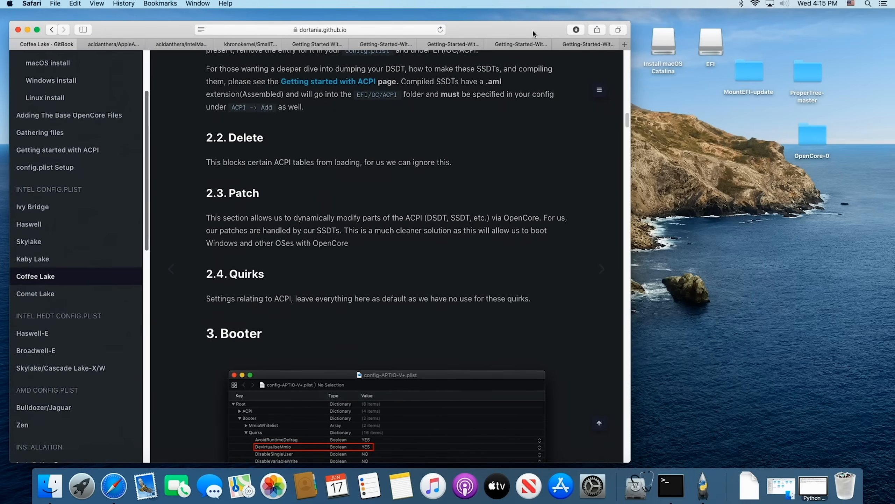
{"action": "left_click_drag", "start_coordinate": [632, 44], "coordinate": [831, 52]}
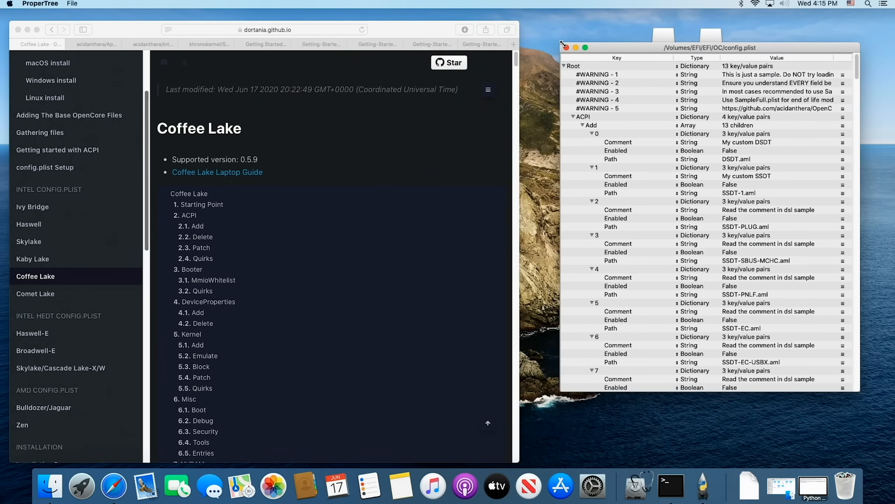
{"action": "left_click_drag", "start_coordinate": [521, 39], "coordinate": [561, 39]}
{"action": "left_click_drag", "start_coordinate": [459, 30], "coordinate": [462, 23]}
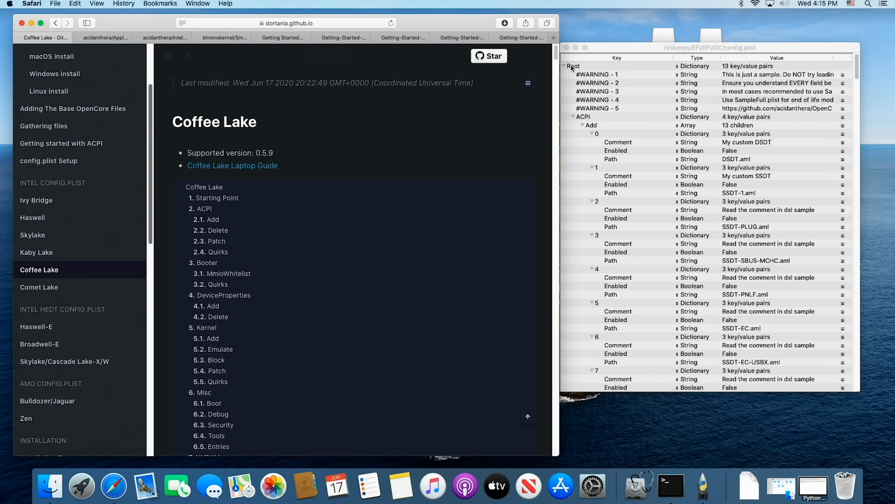
{"action": "left_click_drag", "start_coordinate": [641, 47], "coordinate": [651, 46]}
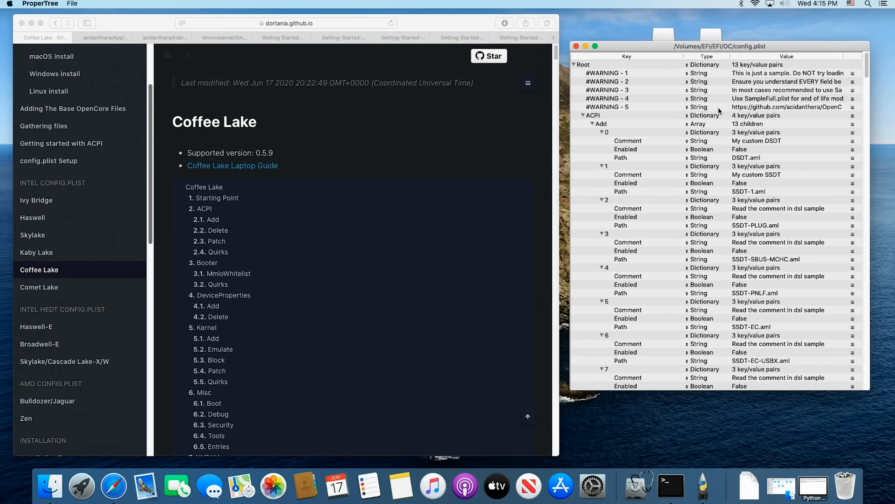
Step: Remove the five #WARNING entries, from #WARNING - 1 through #WARNING - 5, from the root of config.plist
{"action": "right_click", "coordinate": [602, 75]}
{"action": "left_click", "coordinate": [613, 105]}
{"action": "right_click", "coordinate": [615, 76]}
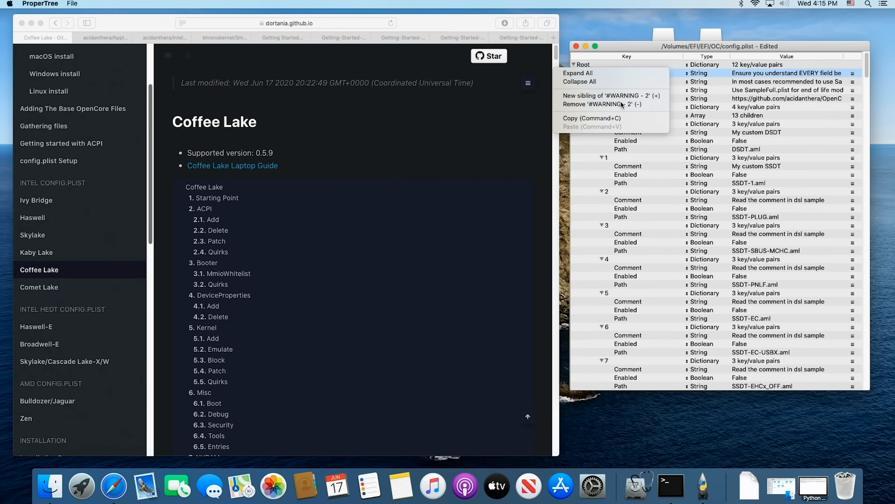
{"action": "left_click", "coordinate": [607, 103]}
{"action": "right_click", "coordinate": [619, 75]}
{"action": "left_click", "coordinate": [619, 103]}
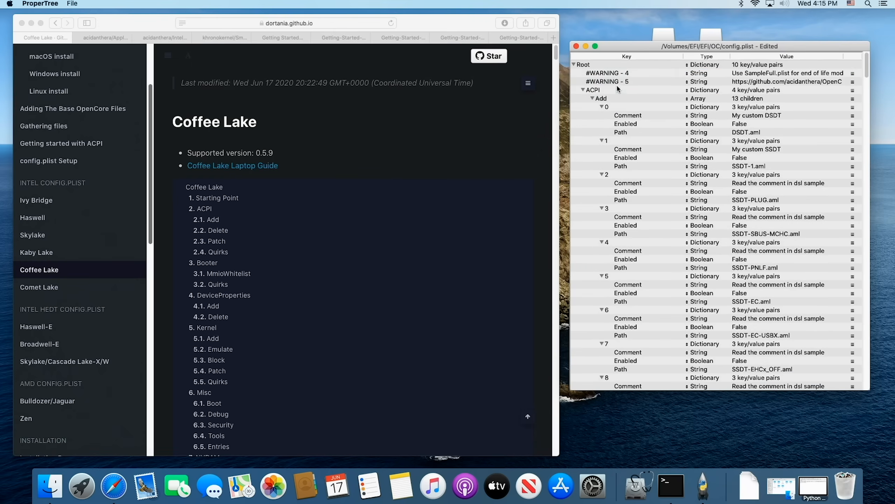
{"action": "right_click", "coordinate": [615, 75]}
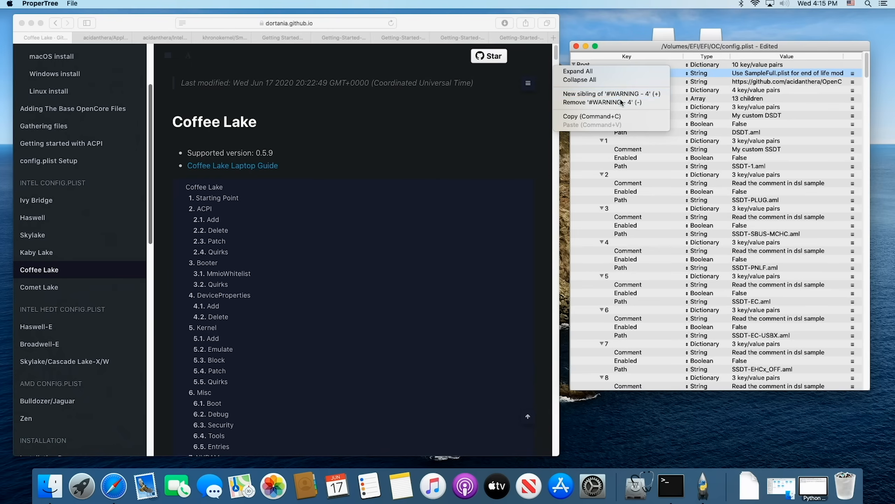
{"action": "left_click", "coordinate": [621, 103]}
{"action": "right_click", "coordinate": [620, 72]}
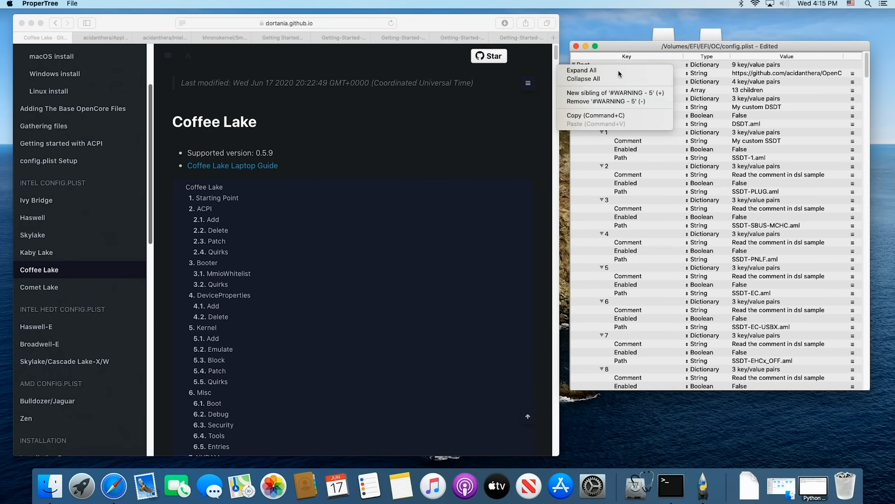
{"action": "left_click", "coordinate": [622, 101]}
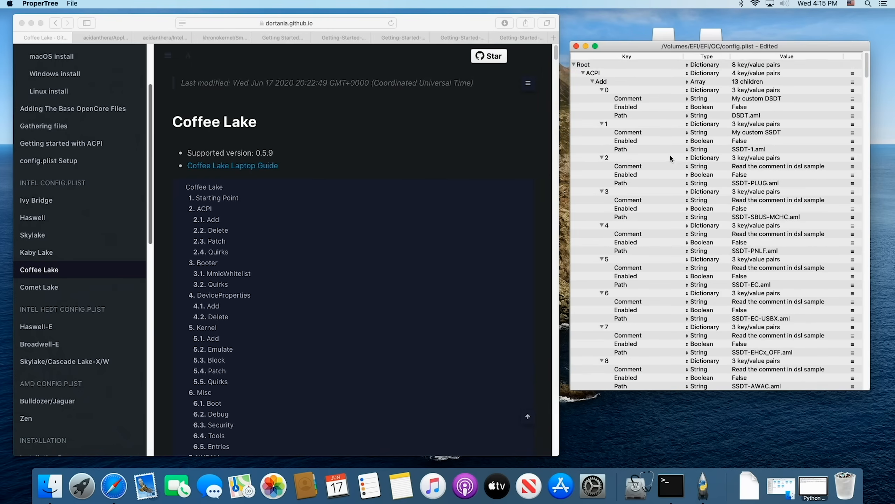
Step: Run an OC Snapshot on config.plist using the EFI partition's EFI/OC folder
{"action": "scroll", "coordinate": [674, 174], "scroll_direction": "down", "scroll_amount": 4}
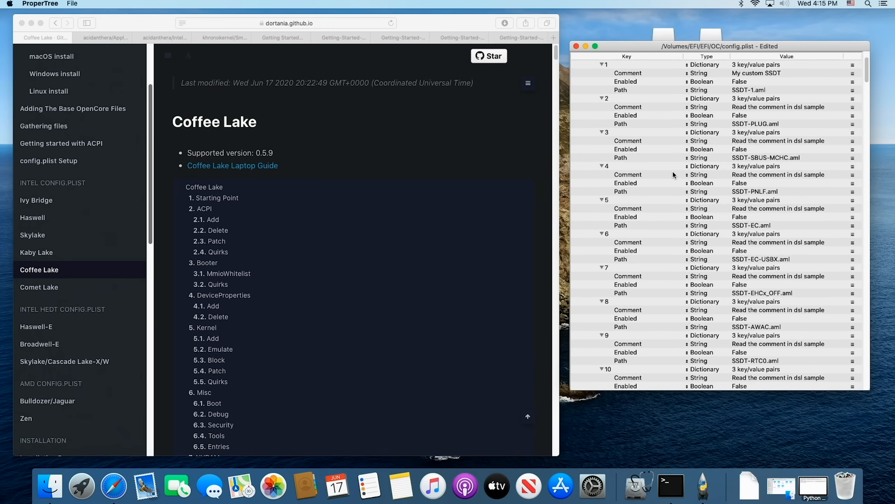
{"action": "scroll", "coordinate": [673, 174], "scroll_direction": "down", "scroll_amount": 1}
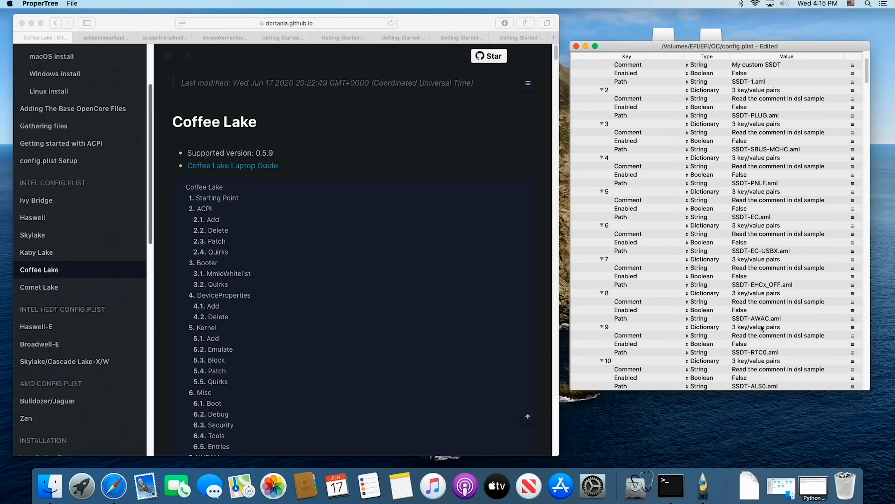
{"action": "left_click_drag", "start_coordinate": [746, 48], "coordinate": [739, 78]}
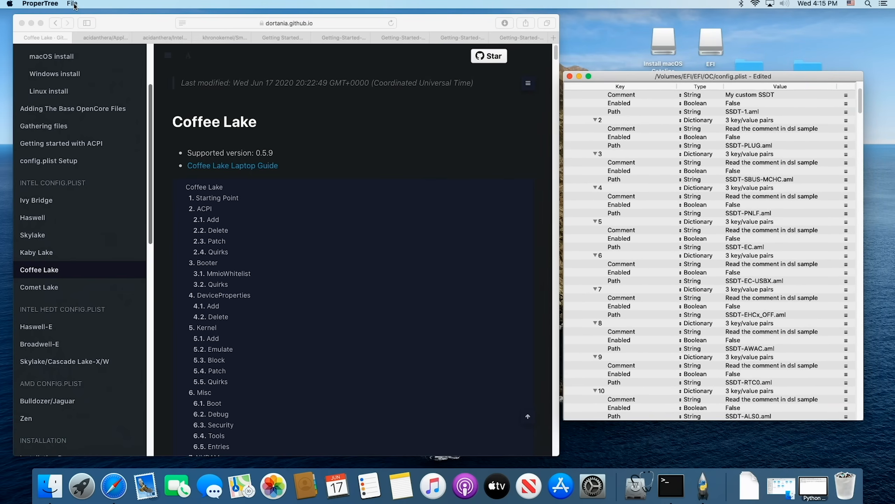
{"action": "left_click_drag", "start_coordinate": [608, 80], "coordinate": [606, 80]}
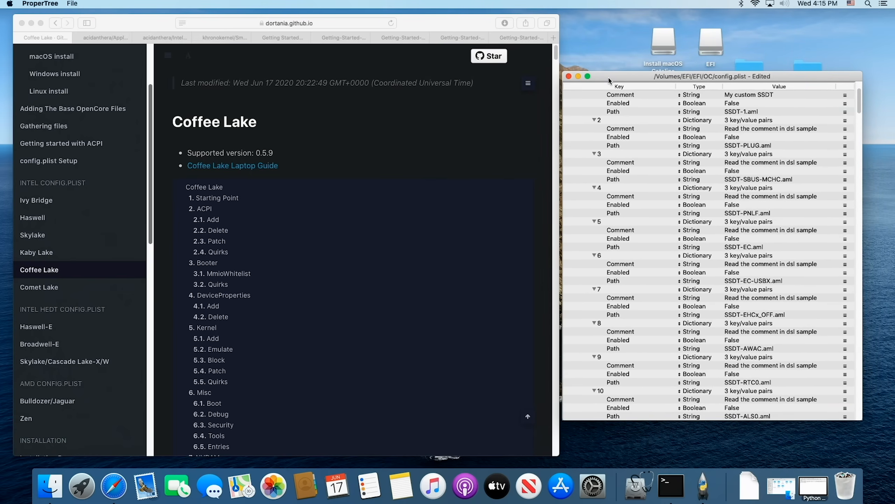
{"action": "left_click", "coordinate": [73, 3]}
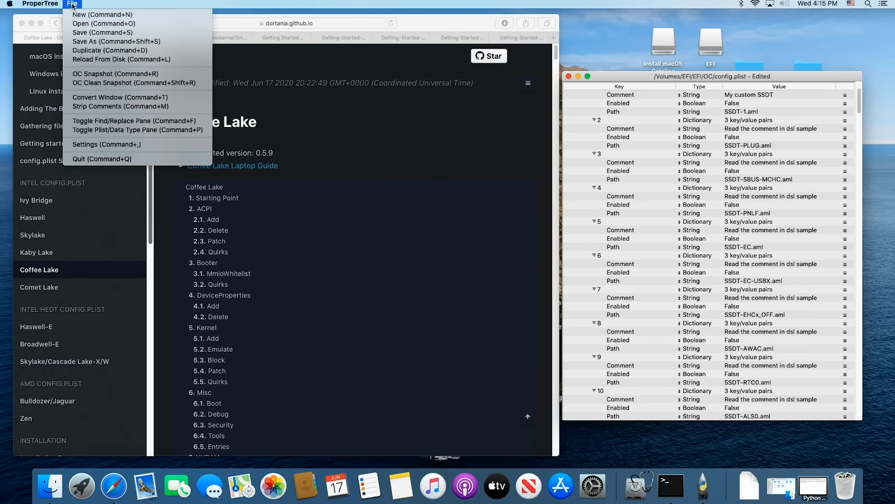
{"action": "left_click", "coordinate": [79, 77]}
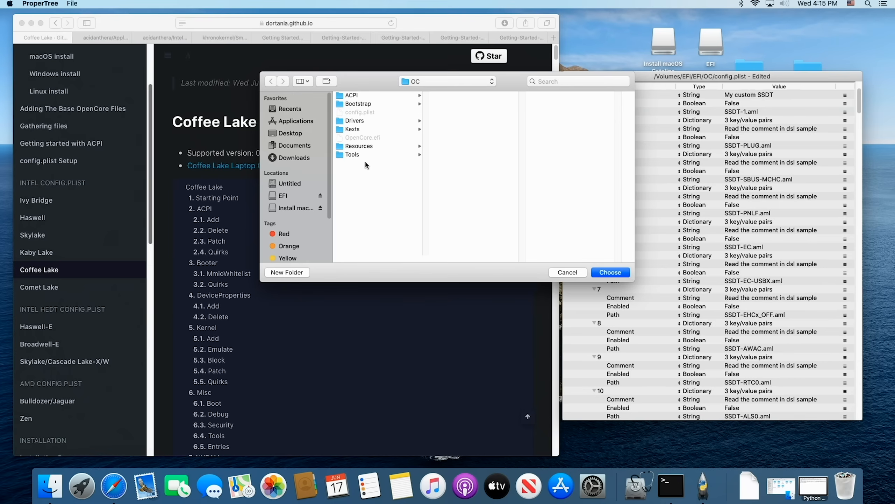
{"action": "left_click", "coordinate": [282, 197]}
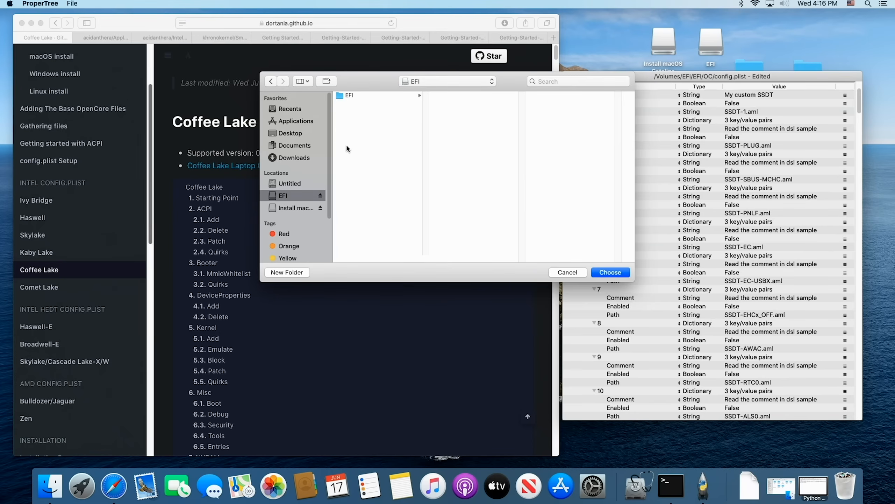
{"action": "left_click", "coordinate": [357, 95]}
{"action": "left_click", "coordinate": [455, 105]}
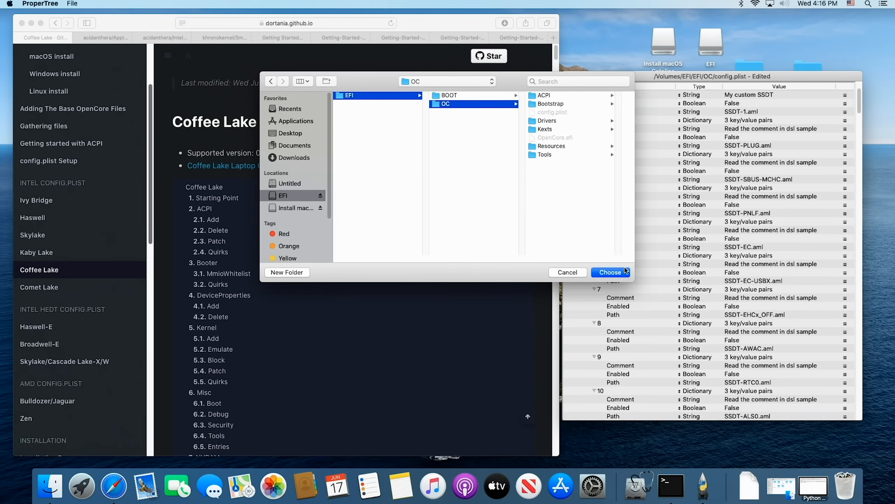
{"action": "left_click", "coordinate": [611, 272]}
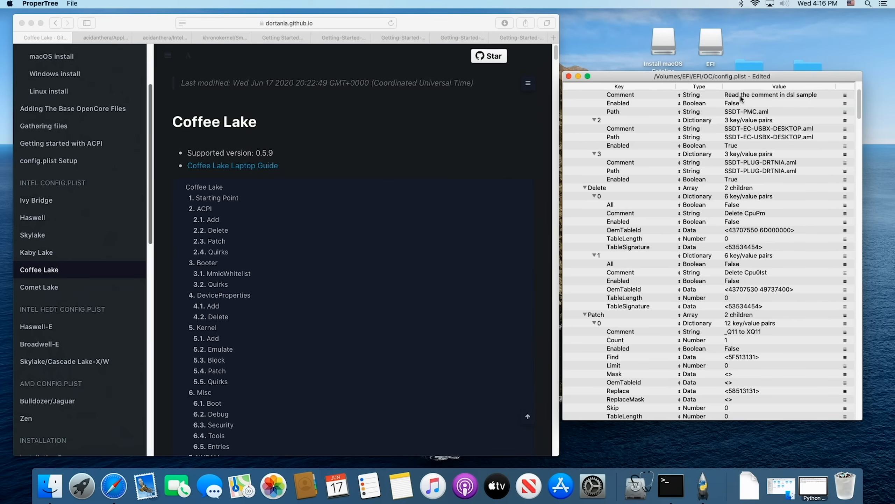
Step: Open the EFI partition's EFI/OC folder in Finder, compare its contents with config.plist's snapshot entries, and close the folder
{"action": "double_click", "coordinate": [716, 48]}
{"action": "left_click_drag", "start_coordinate": [780, 257], "coordinate": [417, 101]}
{"action": "left_click", "coordinate": [265, 140]}
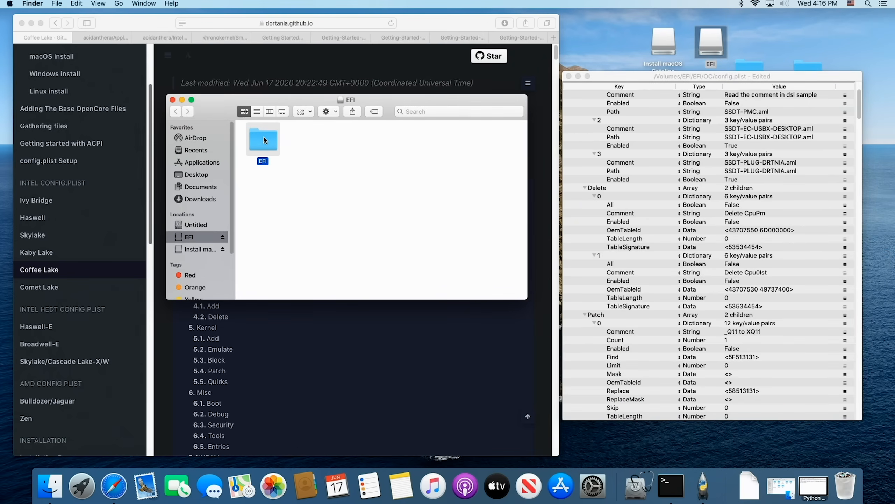
{"action": "double_click", "coordinate": [265, 141]}
{"action": "double_click", "coordinate": [304, 142]}
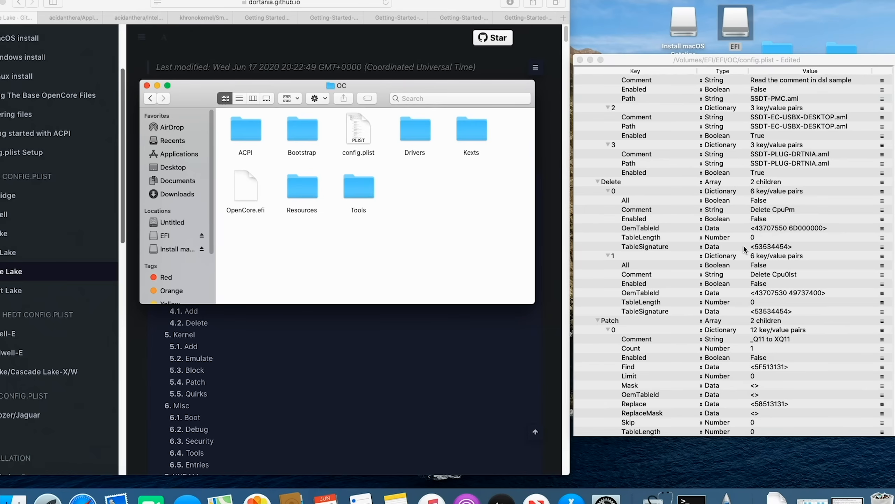
{"action": "scroll", "coordinate": [744, 248], "scroll_direction": "down", "scroll_amount": 15}
{"action": "scroll", "coordinate": [741, 246], "scroll_direction": "down", "scroll_amount": 8}
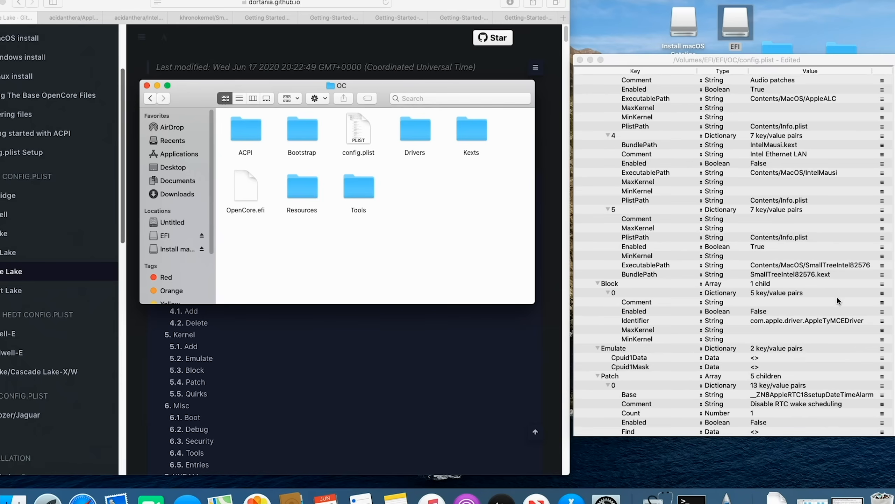
{"action": "scroll", "coordinate": [799, 181], "scroll_direction": "up", "scroll_amount": 1}
{"action": "scroll", "coordinate": [800, 181], "scroll_direction": "up", "scroll_amount": 20}
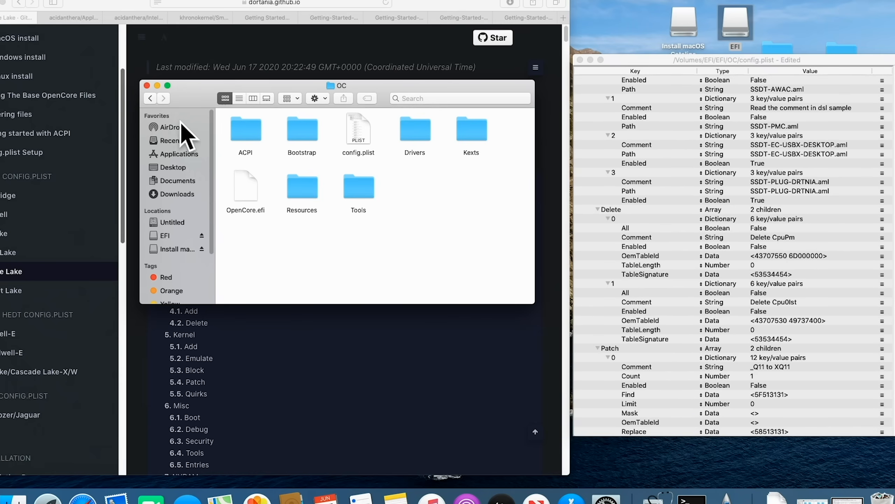
{"action": "left_click", "coordinate": [146, 85]}
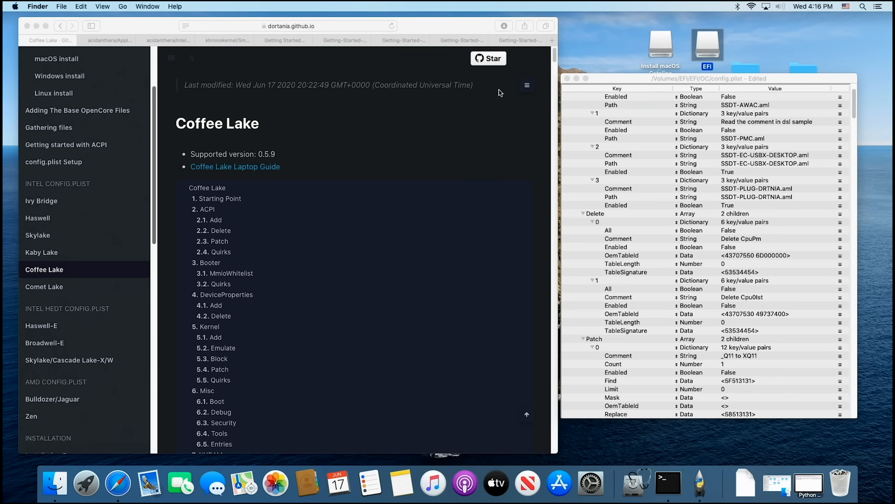
Step: Run an OC Clean Snapshot on config.plist using the OC folder
{"action": "left_click", "coordinate": [664, 82]}
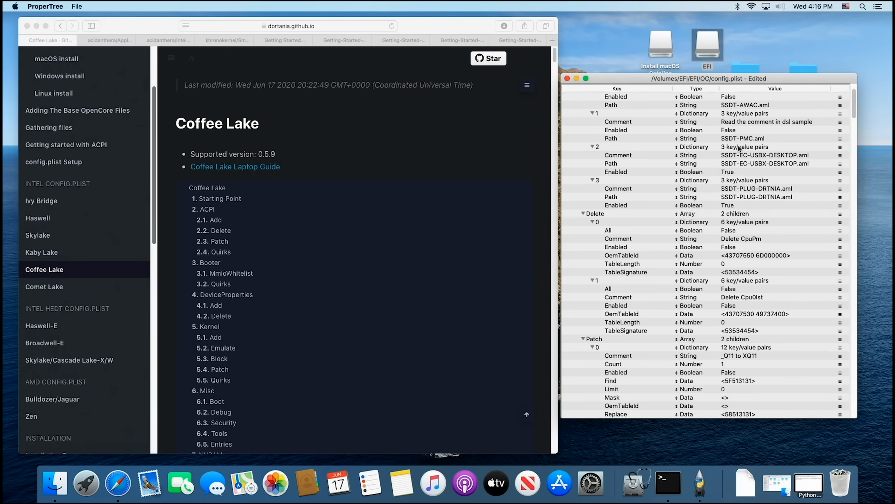
{"action": "left_click", "coordinate": [77, 6]}
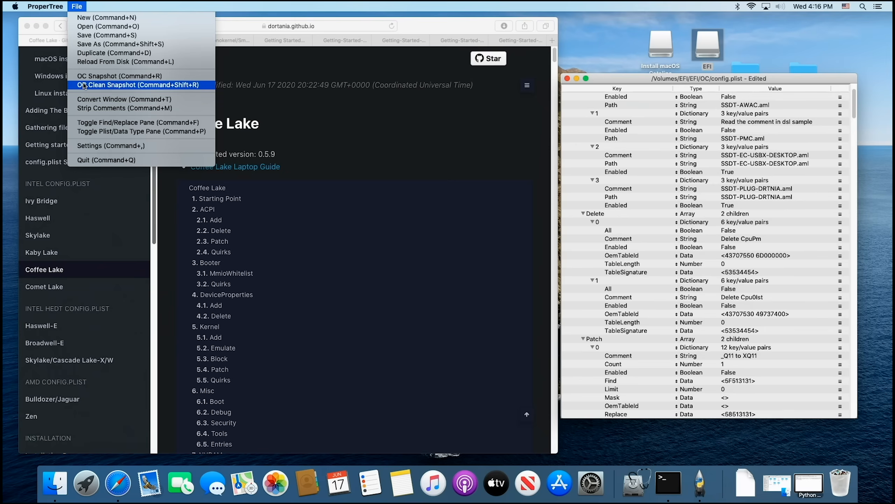
{"action": "left_click", "coordinate": [85, 85]}
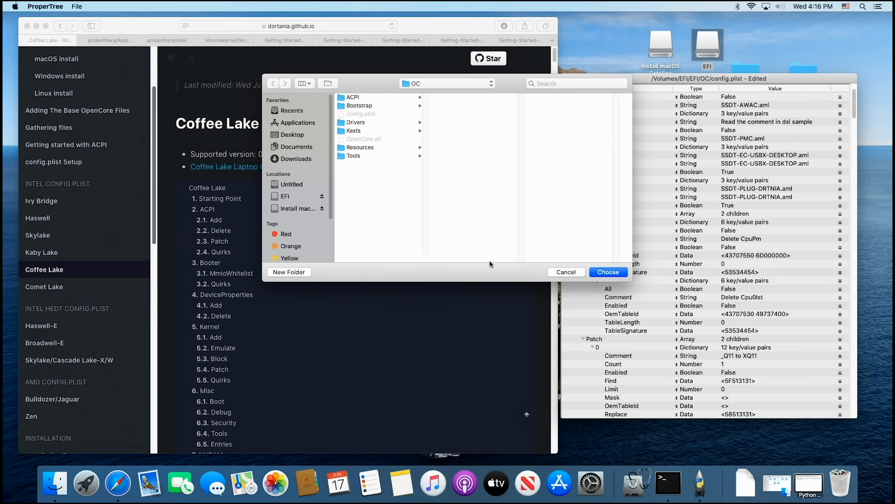
{"action": "left_click", "coordinate": [609, 272]}
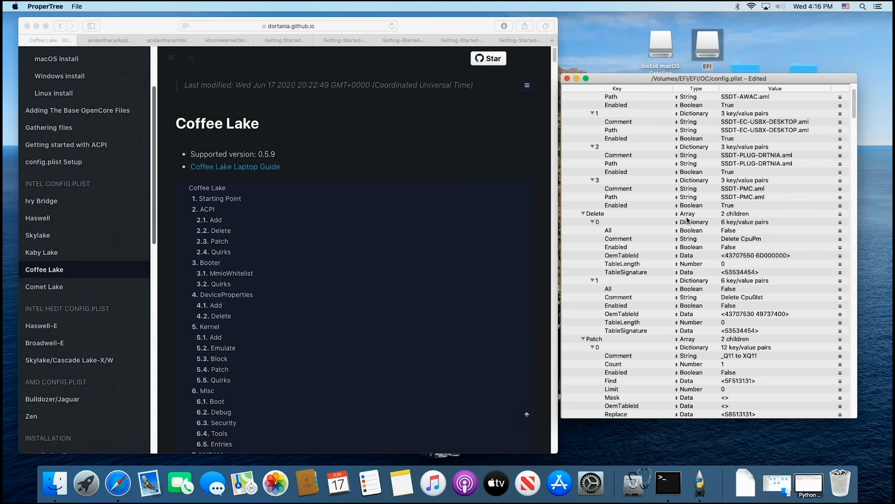
Step: Review the Coffee Lake guide's ACPI and Booter sections, including MmioWhitelist and Quirks, alongside the matching entries in config.plist
{"action": "left_click", "coordinate": [211, 211]}
{"action": "scroll", "coordinate": [343, 276], "scroll_direction": "down", "scroll_amount": 10}
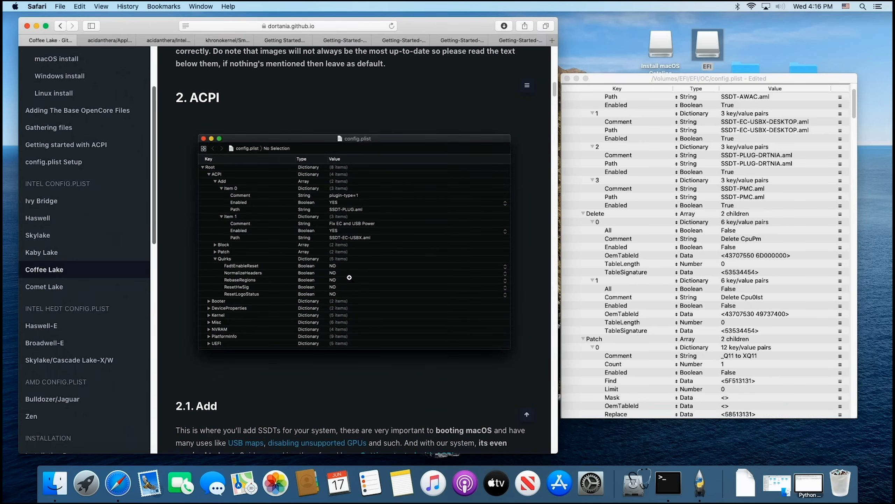
{"action": "scroll", "coordinate": [363, 279], "scroll_direction": "down", "scroll_amount": 5}
{"action": "scroll", "coordinate": [364, 279], "scroll_direction": "down", "scroll_amount": 5}
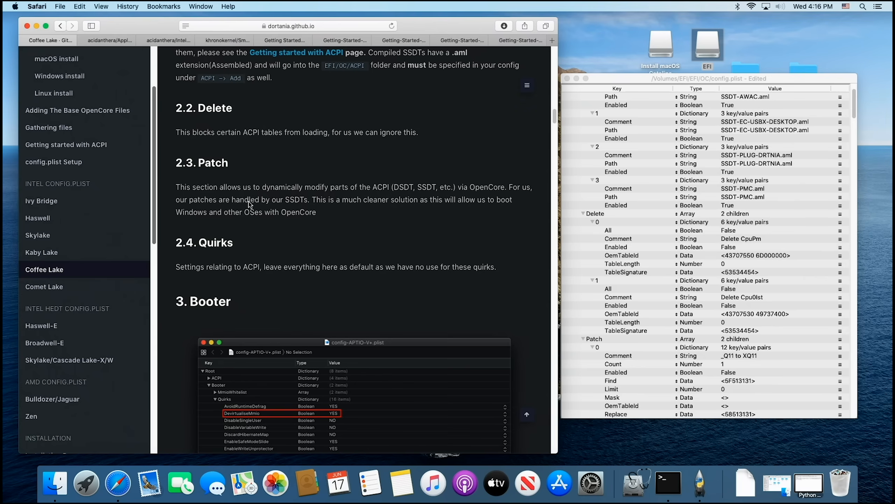
{"action": "scroll", "coordinate": [314, 258], "scroll_direction": "down", "scroll_amount": 2}
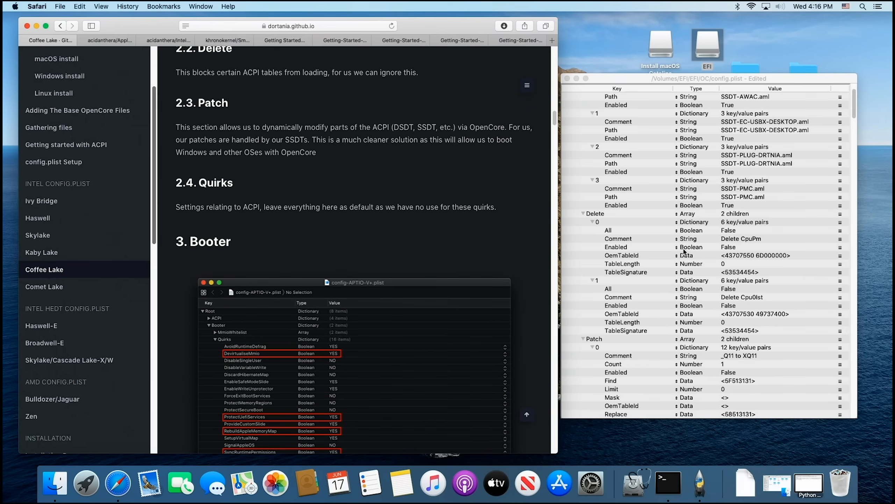
{"action": "scroll", "coordinate": [679, 248], "scroll_direction": "down", "scroll_amount": 10}
{"action": "scroll", "coordinate": [680, 248], "scroll_direction": "down", "scroll_amount": 5}
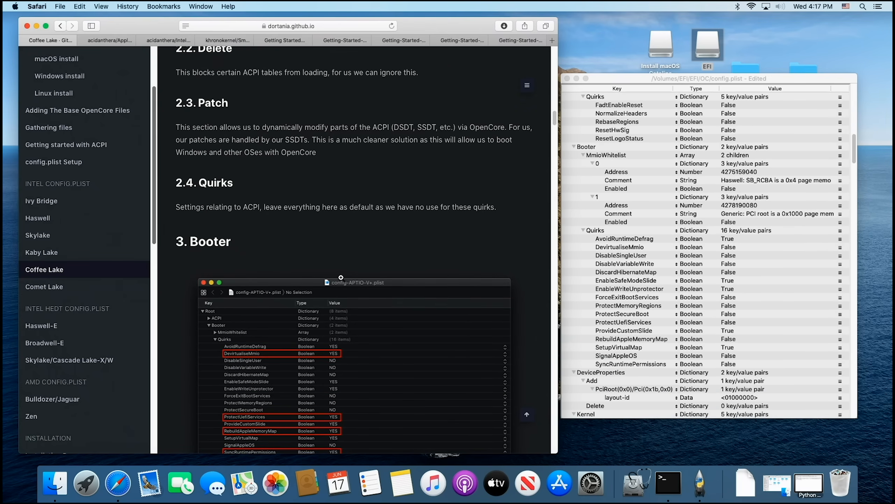
{"action": "scroll", "coordinate": [344, 272], "scroll_direction": "down", "scroll_amount": 10}
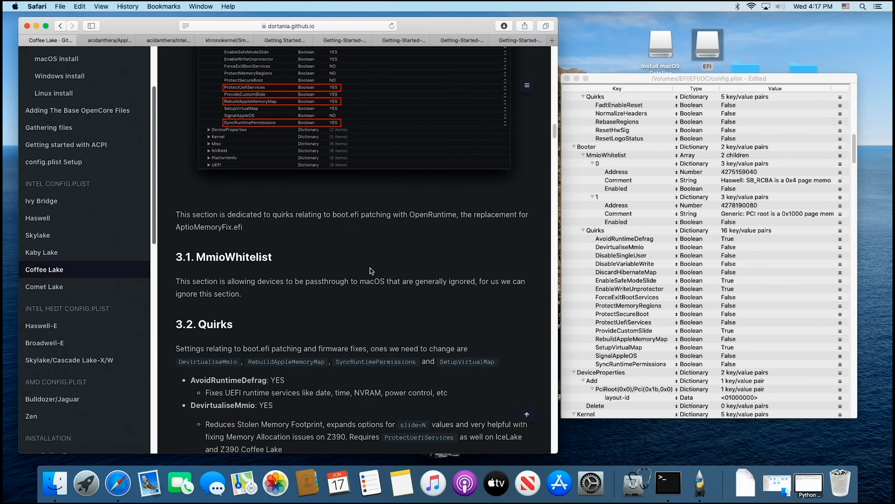
{"action": "scroll", "coordinate": [371, 271], "scroll_direction": "down", "scroll_amount": 3}
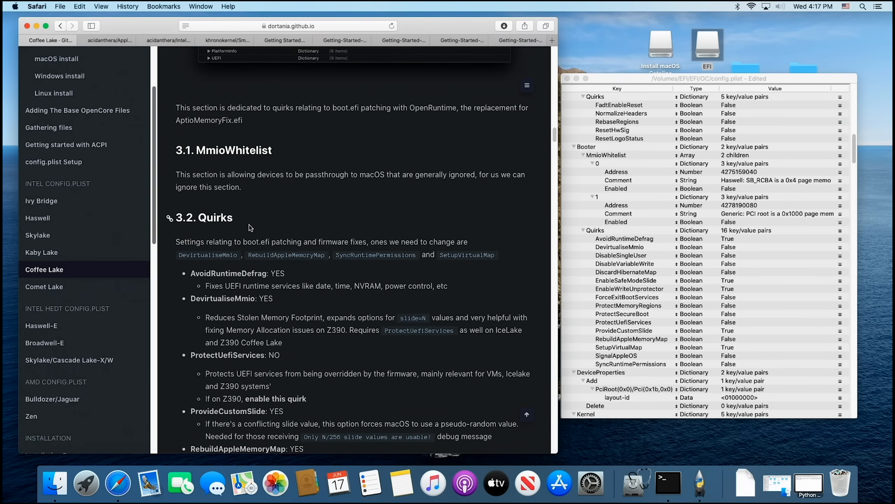
{"action": "scroll", "coordinate": [411, 319], "scroll_direction": "down", "scroll_amount": 1}
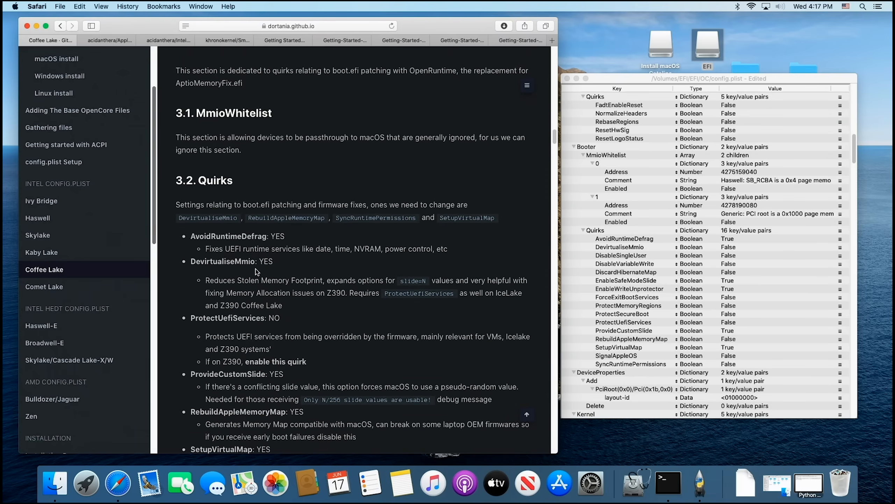
{"action": "scroll", "coordinate": [316, 301], "scroll_direction": "down", "scroll_amount": 1}
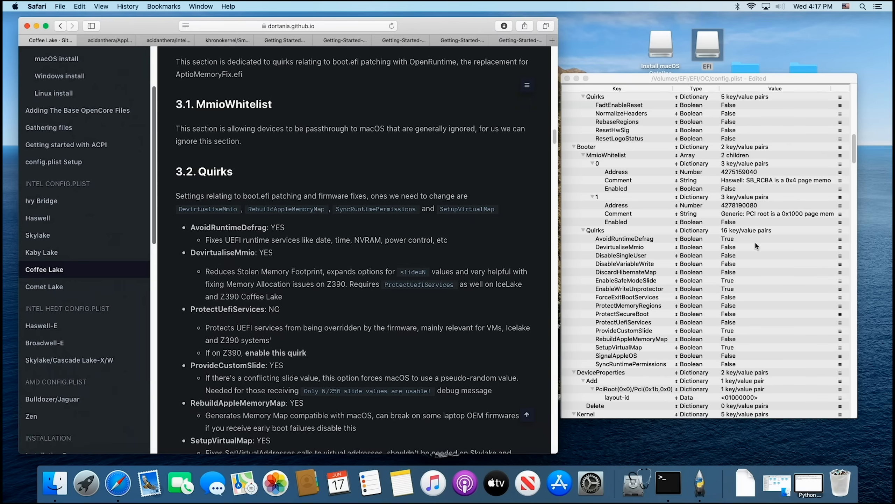
Step: Set DevirtualiseMmio to True under Booter Quirks in config.plist, then check the guide's remaining Quirks notes
{"action": "scroll", "coordinate": [757, 247], "scroll_direction": "down", "scroll_amount": 1}
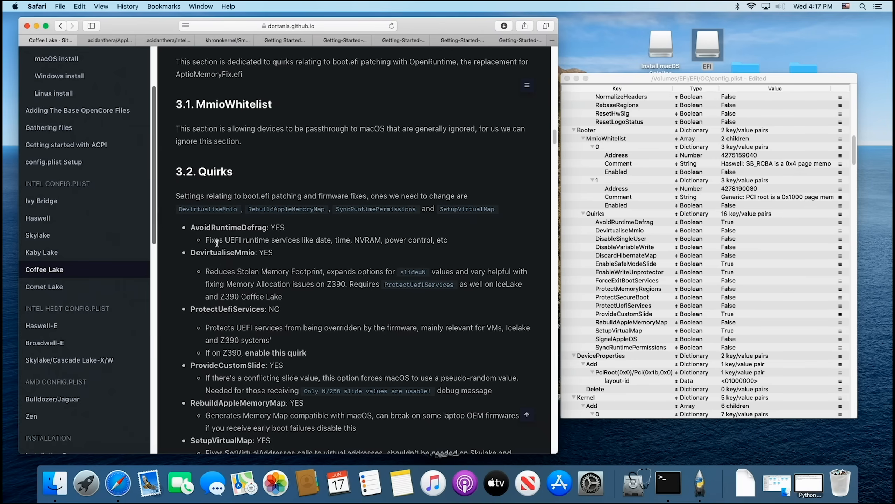
{"action": "left_click", "coordinate": [733, 232]}
{"action": "left_click", "coordinate": [733, 232]}
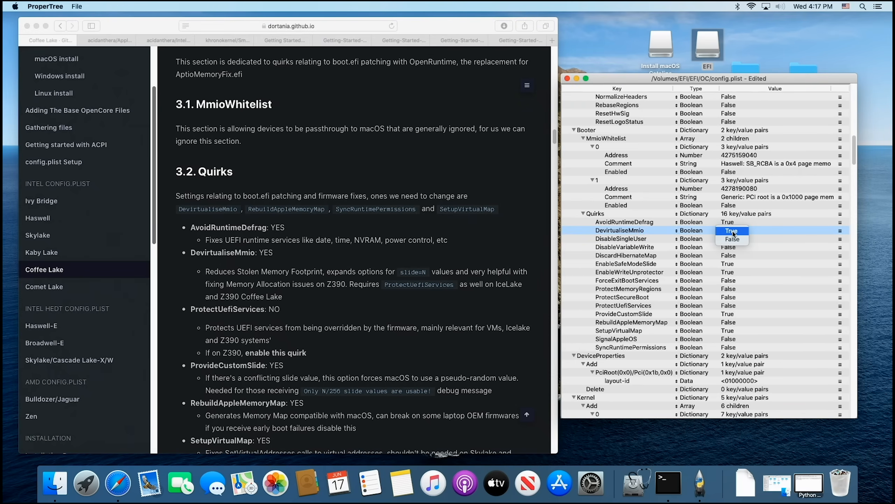
{"action": "left_click", "coordinate": [733, 232]}
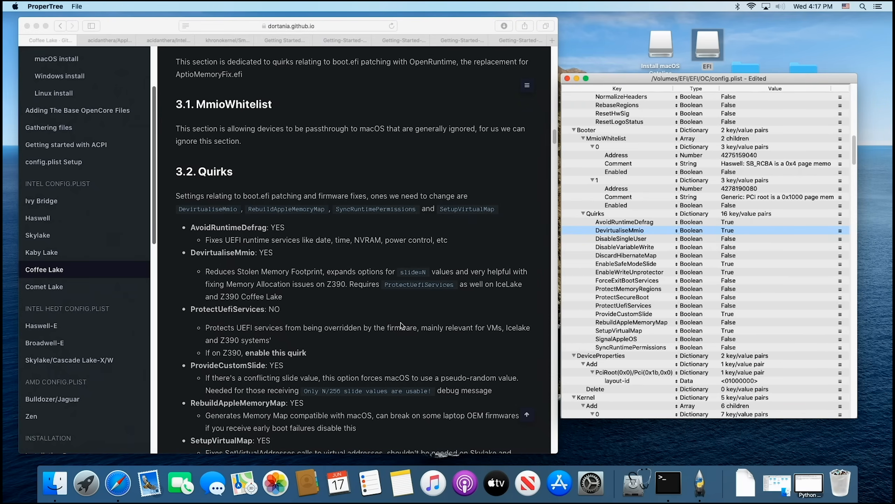
{"action": "scroll", "coordinate": [306, 204], "scroll_direction": "down", "scroll_amount": 5}
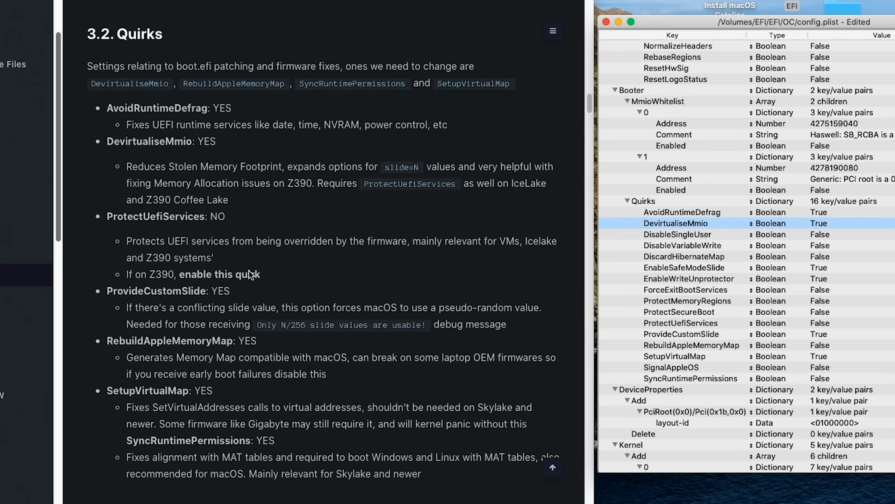
Step: Set ProtectUefiServices, RebuildAppleMemoryMap and SyncRuntimePermissions to True under Booter Quirks in config.plist
{"action": "scroll", "coordinate": [274, 268], "scroll_direction": "down", "scroll_amount": 2}
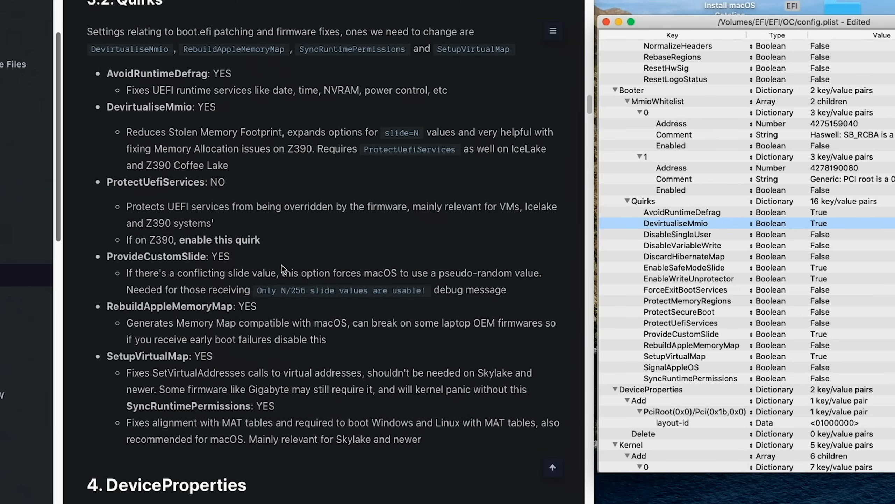
{"action": "left_click", "coordinate": [701, 323]}
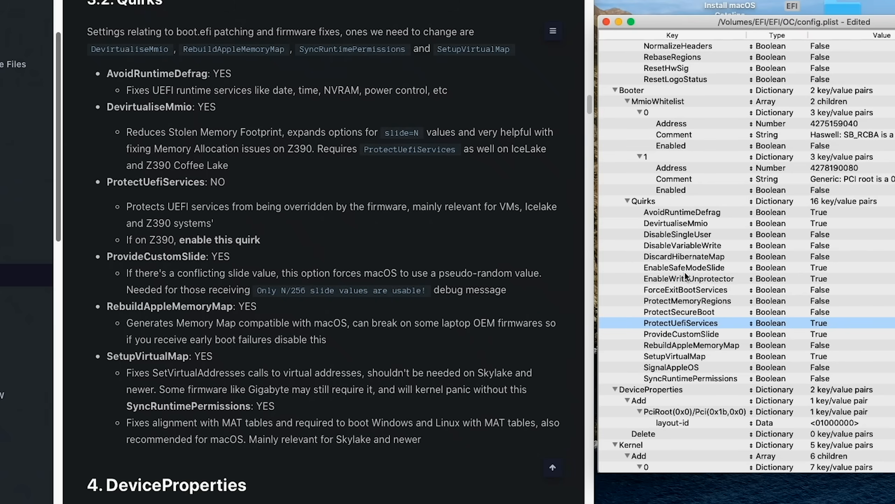
{"action": "left_click", "coordinate": [823, 345]}
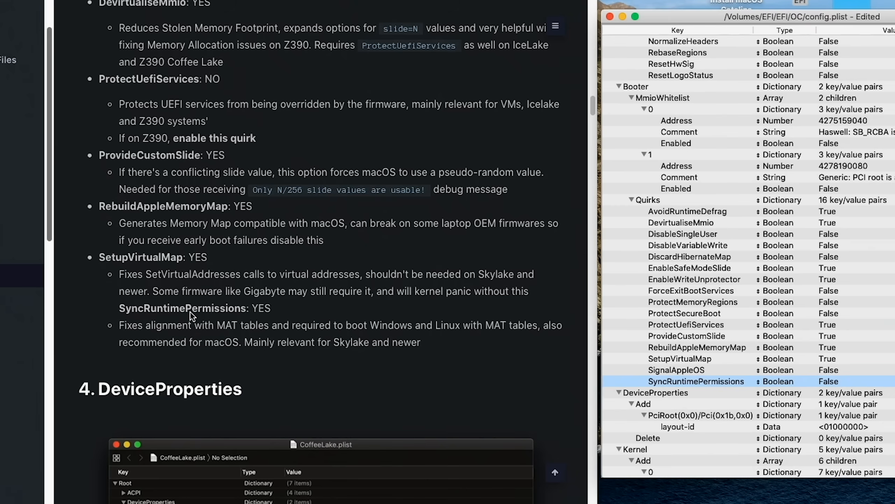
{"action": "left_click", "coordinate": [828, 381]}
{"action": "left_click", "coordinate": [831, 392]}
Step: Review the guide's DeviceProperties section and its Add entries alongside the DeviceProperties entries in config.plist
{"action": "scroll", "coordinate": [758, 374], "scroll_direction": "down", "scroll_amount": 5}
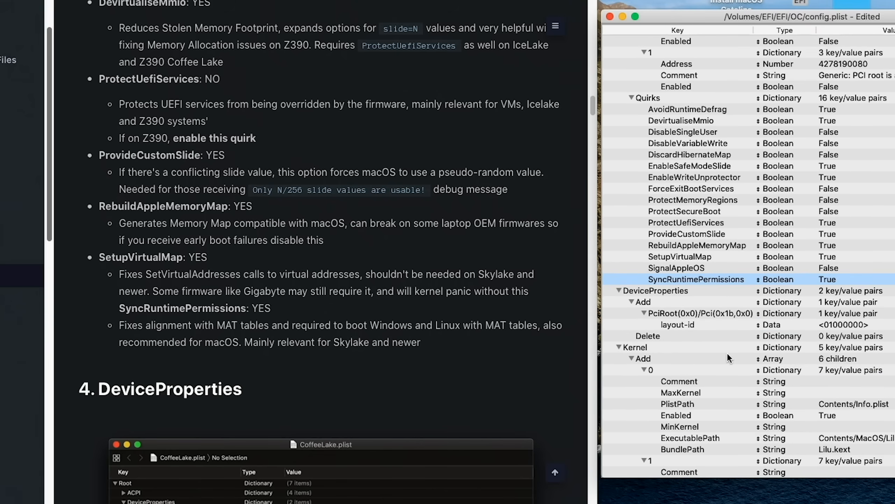
{"action": "scroll", "coordinate": [479, 331], "scroll_direction": "down", "scroll_amount": 4}
{"action": "scroll", "coordinate": [479, 332], "scroll_direction": "down", "scroll_amount": 6}
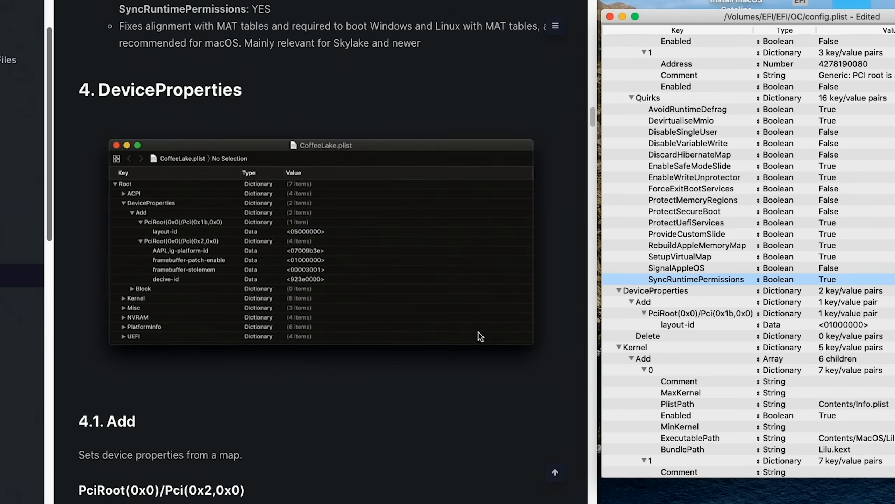
{"action": "scroll", "coordinate": [504, 316], "scroll_direction": "down", "scroll_amount": 1}
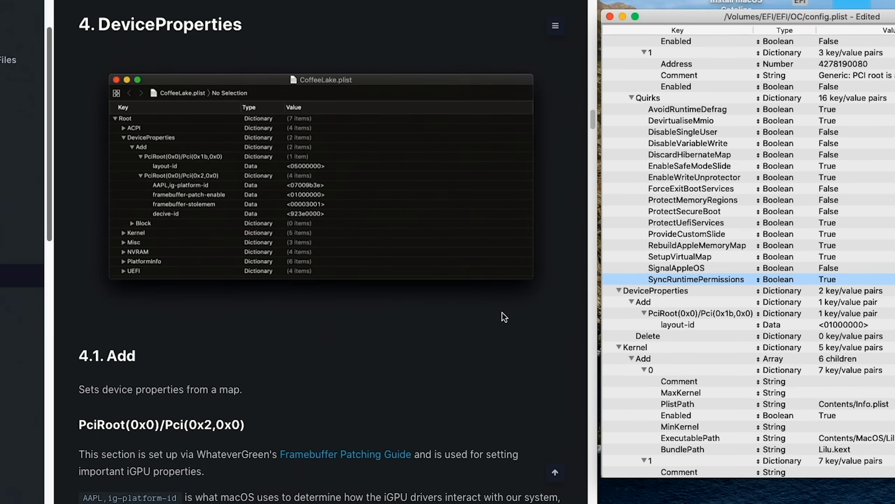
{"action": "scroll", "coordinate": [503, 313], "scroll_direction": "down", "scroll_amount": 1}
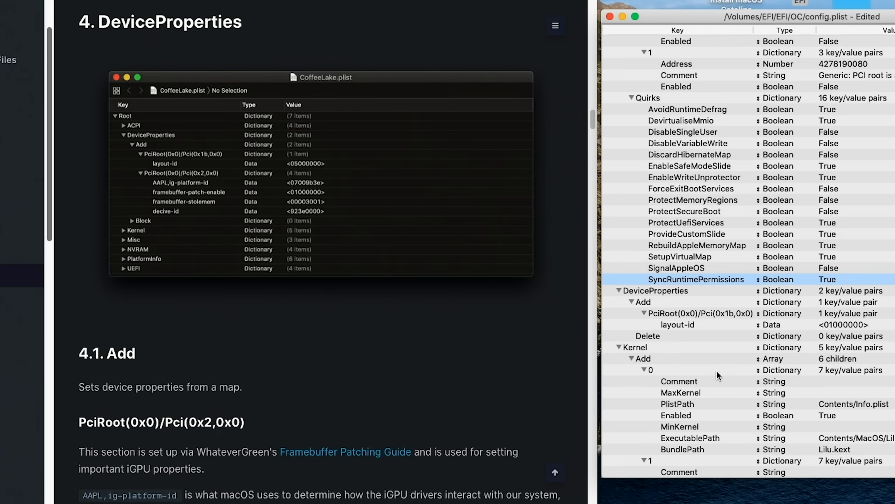
Step: Review the guide's Kernel section, from Add through Emulate, Block and Patch to Quirks, alongside the Kernel entries in config.plist
{"action": "scroll", "coordinate": [706, 364], "scroll_direction": "down", "scroll_amount": 5}
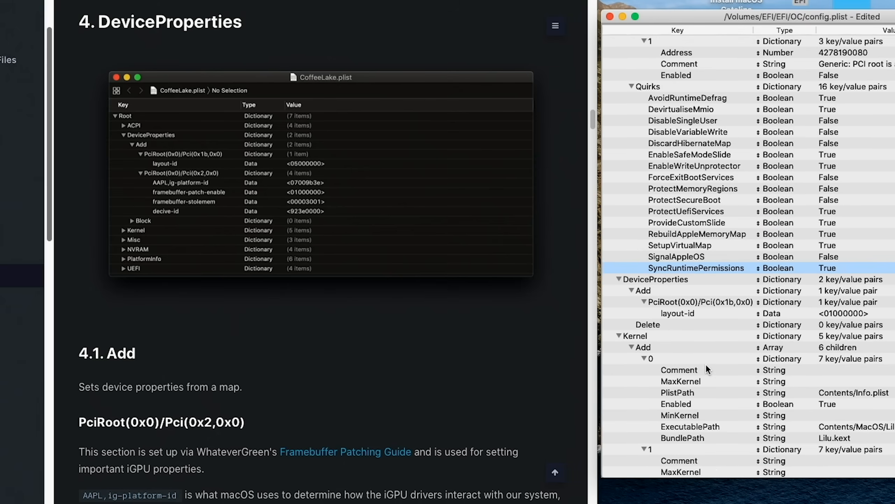
{"action": "scroll", "coordinate": [706, 364], "scroll_direction": "down", "scroll_amount": 2}
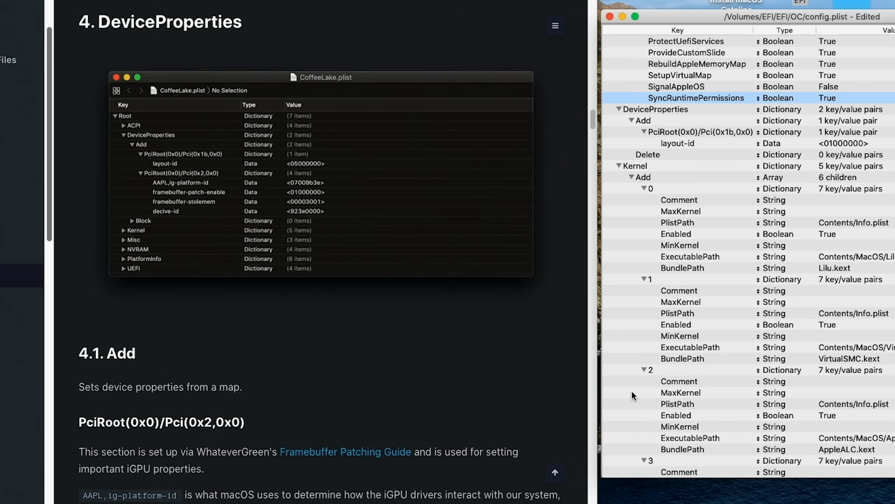
{"action": "scroll", "coordinate": [466, 420], "scroll_direction": "down", "scroll_amount": 15}
{"action": "scroll", "coordinate": [470, 417], "scroll_direction": "down", "scroll_amount": 10}
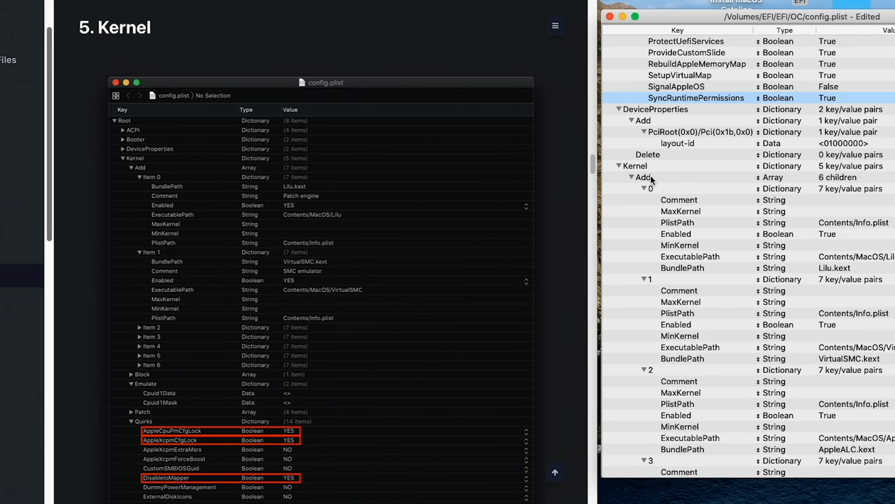
{"action": "scroll", "coordinate": [417, 412], "scroll_direction": "down", "scroll_amount": 2}
{"action": "scroll", "coordinate": [417, 412], "scroll_direction": "down", "scroll_amount": 15}
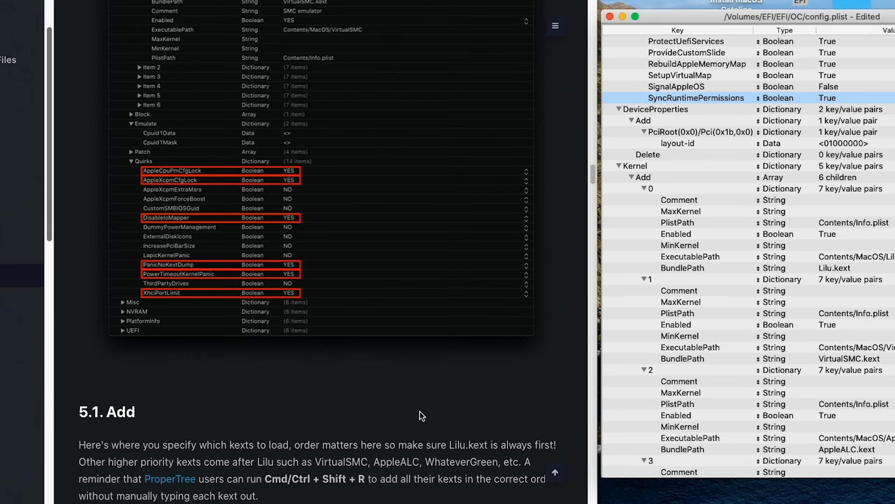
{"action": "scroll", "coordinate": [425, 418], "scroll_direction": "down", "scroll_amount": 10}
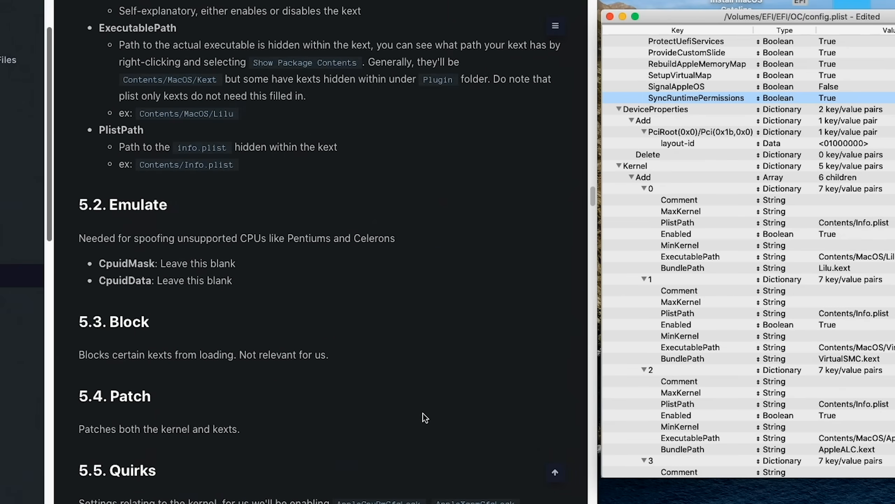
{"action": "scroll", "coordinate": [423, 415], "scroll_direction": "down", "scroll_amount": 9}
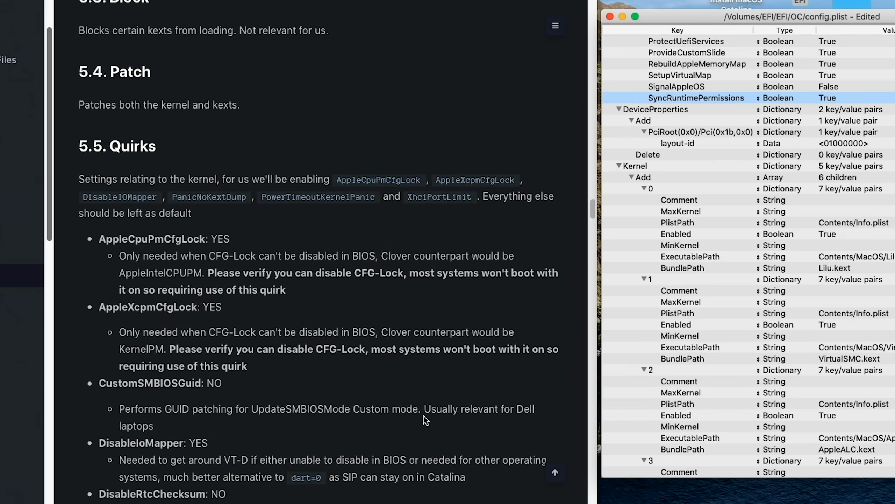
{"action": "scroll", "coordinate": [745, 401], "scroll_direction": "down", "scroll_amount": 1}
{"action": "scroll", "coordinate": [745, 401], "scroll_direction": "down", "scroll_amount": 20}
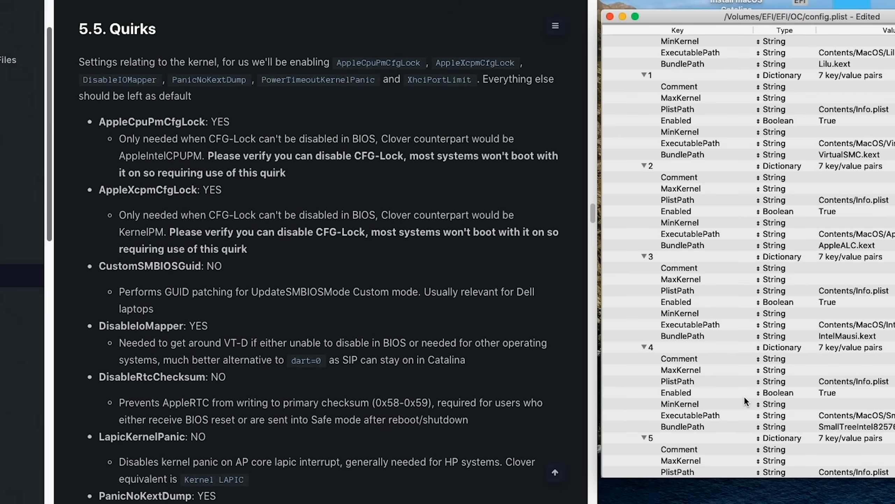
{"action": "scroll", "coordinate": [745, 401], "scroll_direction": "down", "scroll_amount": 15}
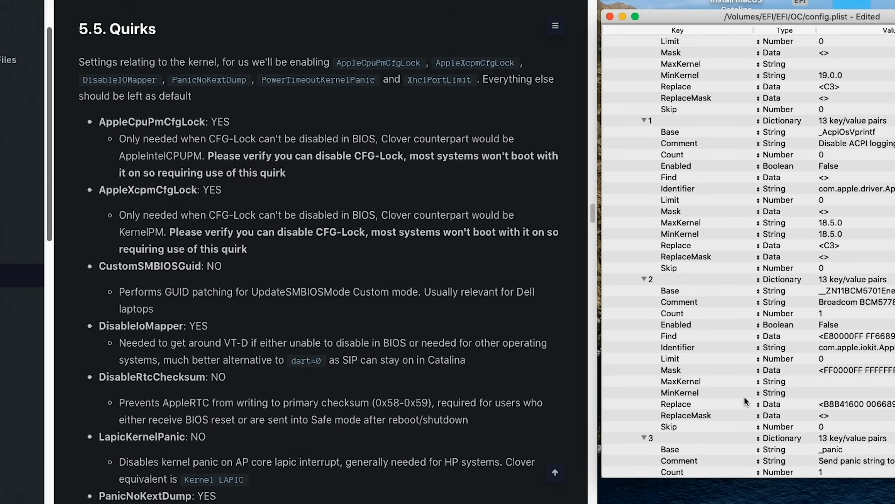
{"action": "scroll", "coordinate": [745, 401], "scroll_direction": "down", "scroll_amount": 3}
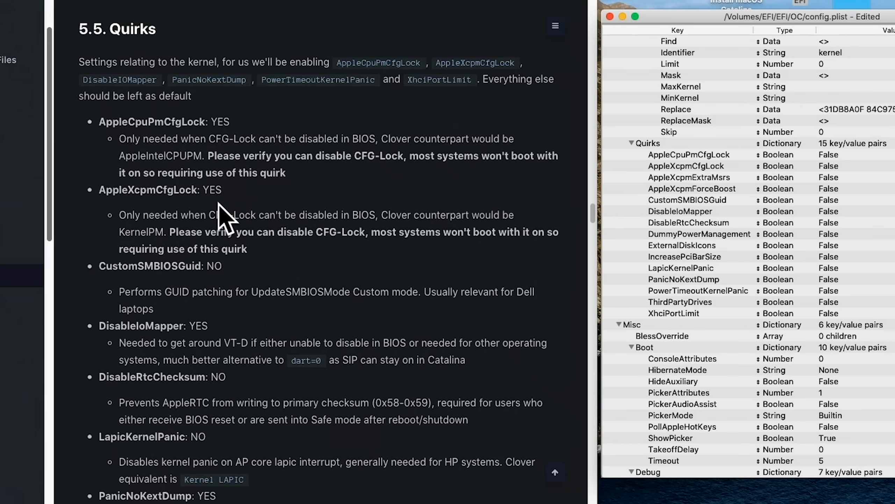
Step: Set AppleCpuPmCfgLock, AppleXcpmCfgLock and DisableIoMapper to True under Kernel Quirks in config.plist
{"action": "double_click", "coordinate": [833, 157]}
{"action": "left_click", "coordinate": [830, 158]}
{"action": "double_click", "coordinate": [831, 170]}
{"action": "left_click", "coordinate": [831, 160]}
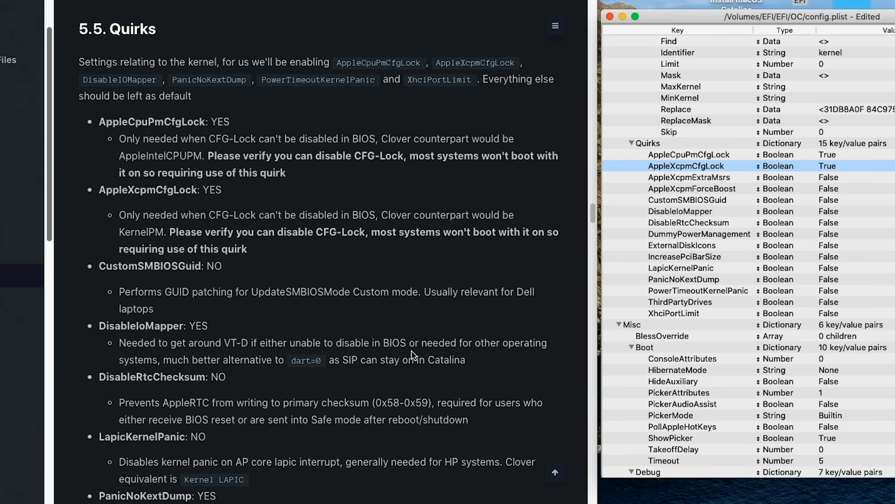
{"action": "scroll", "coordinate": [210, 322], "scroll_direction": "down", "scroll_amount": 5}
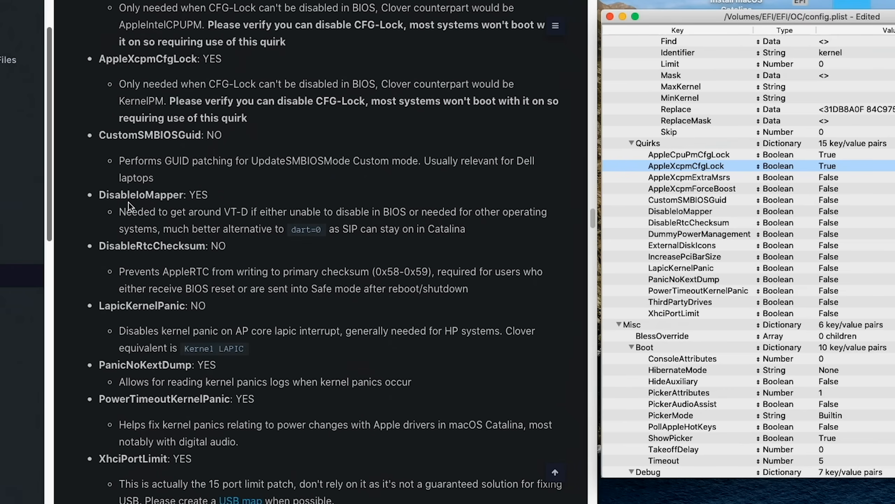
{"action": "left_click", "coordinate": [836, 212]}
{"action": "left_click", "coordinate": [836, 210]}
{"action": "left_click", "coordinate": [834, 209]}
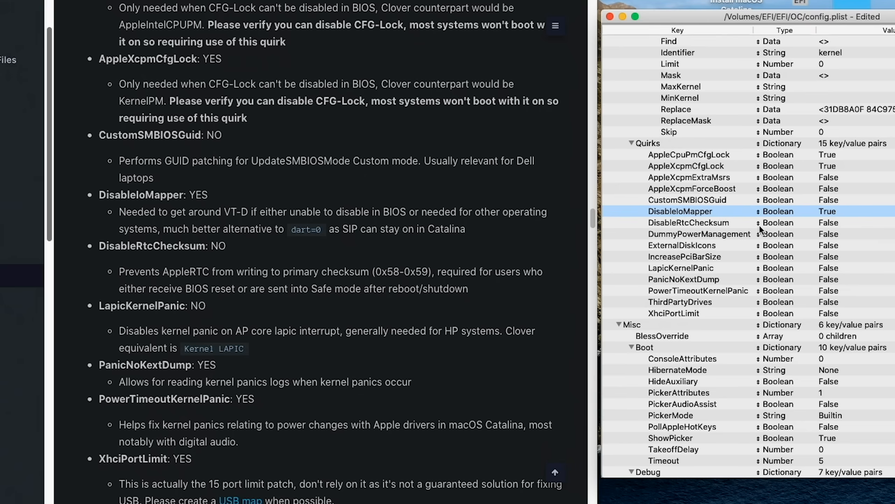
Step: Set PanicNoKextDump, PowerTimeoutKernelPanic and XhciPortLimit to True under Kernel Quirks in config.plist
{"action": "scroll", "coordinate": [439, 292], "scroll_direction": "down", "scroll_amount": 2}
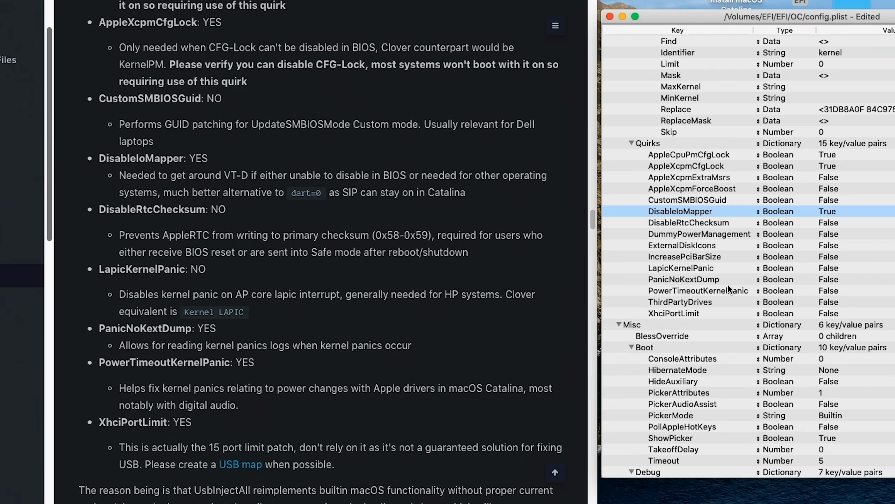
{"action": "left_click", "coordinate": [836, 279]}
{"action": "left_click", "coordinate": [836, 277]}
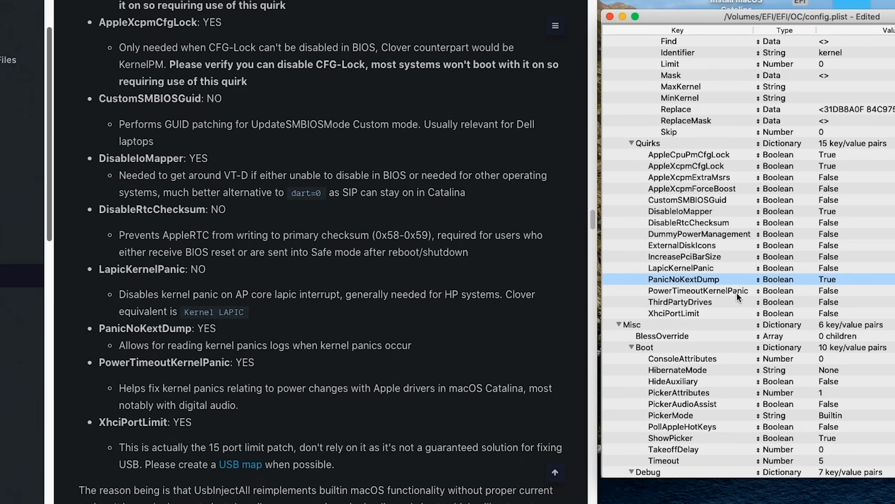
{"action": "left_click", "coordinate": [836, 293]}
{"action": "left_click", "coordinate": [834, 291]}
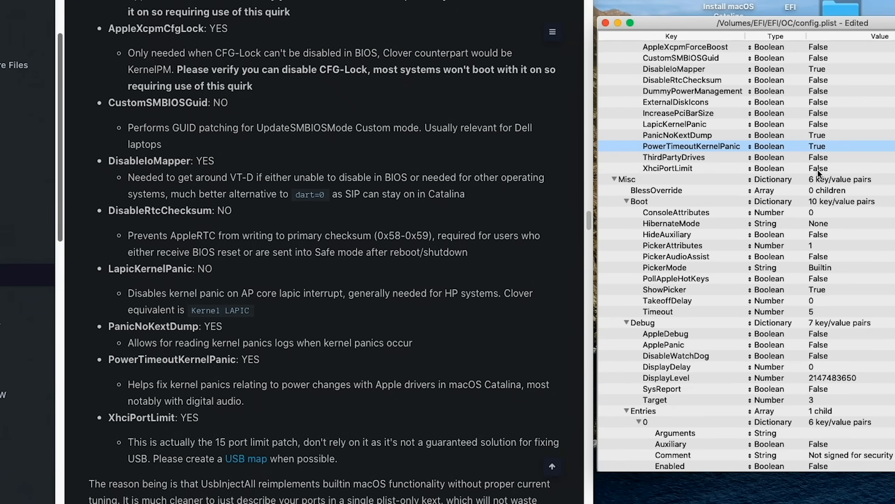
{"action": "left_click", "coordinate": [818, 168]}
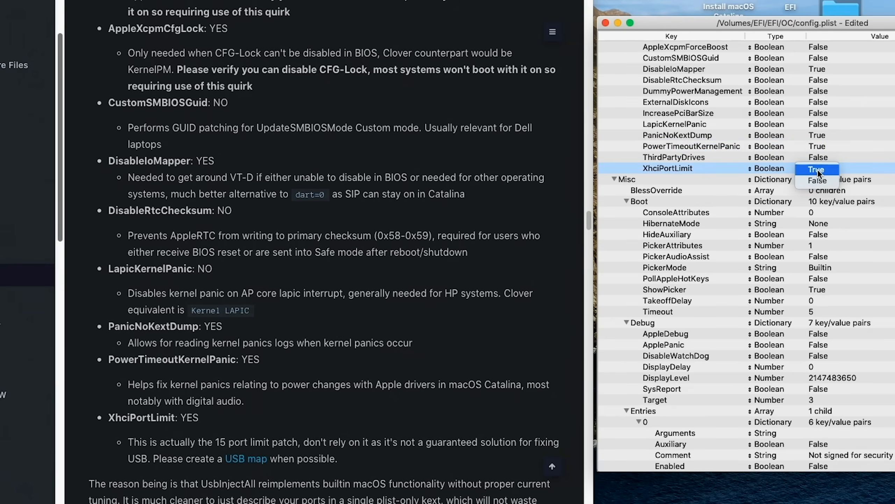
{"action": "left_click", "coordinate": [818, 170]}
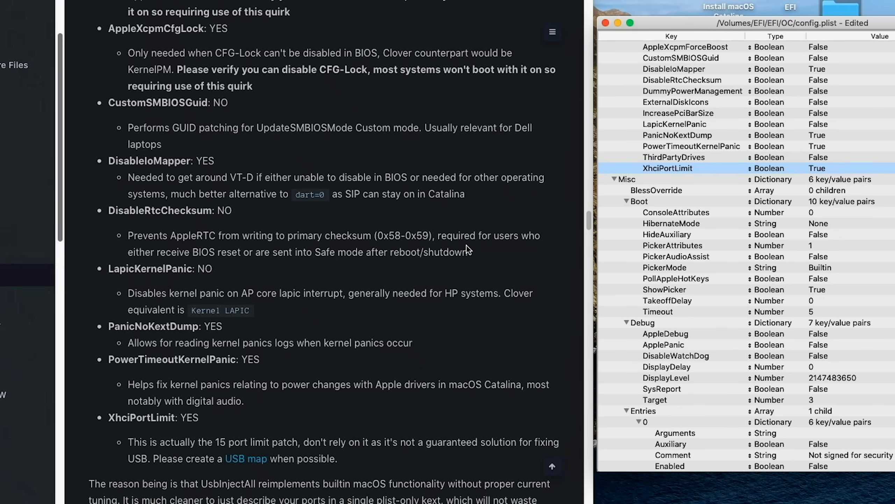
Step: Set PickerMode to External in the Boot entries under Misc in config.plist
{"action": "scroll", "coordinate": [432, 251], "scroll_direction": "down", "scroll_amount": 12}
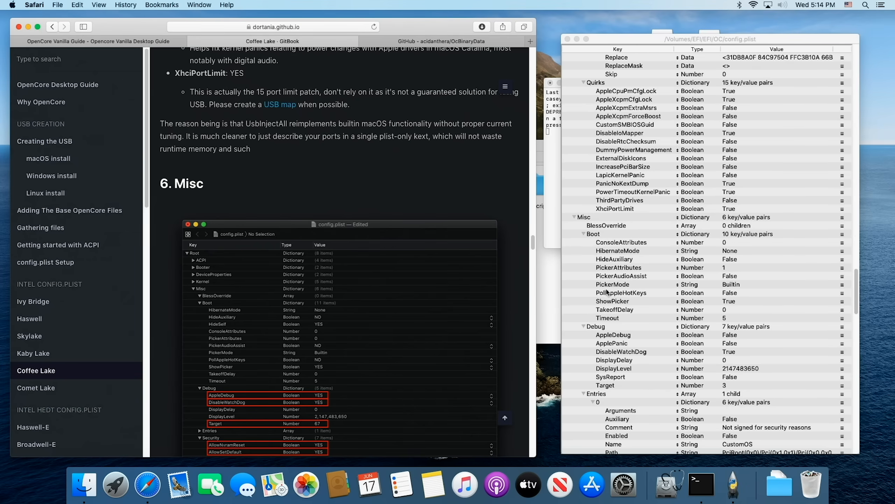
{"action": "left_click", "coordinate": [733, 285]}
{"action": "double_click", "coordinate": [733, 285]}
{"action": "type", "text": "Extern"}
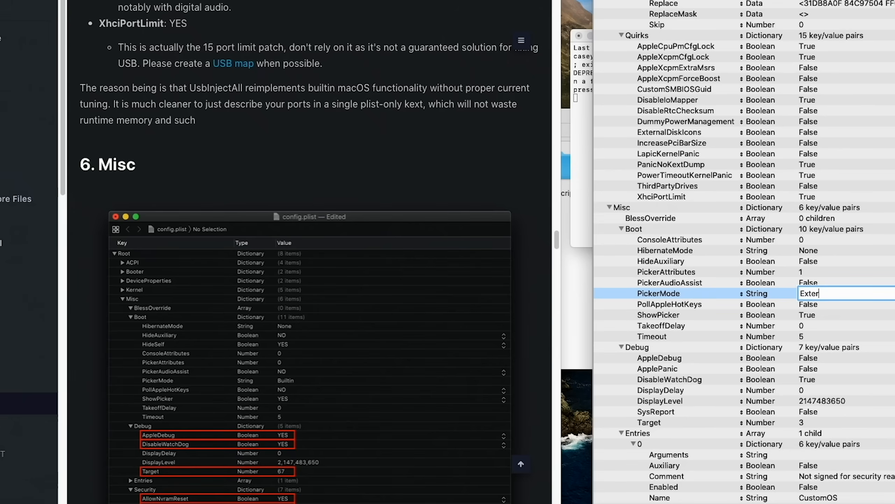
{"action": "type", "text": "al"}
{"action": "key", "text": "Return"}
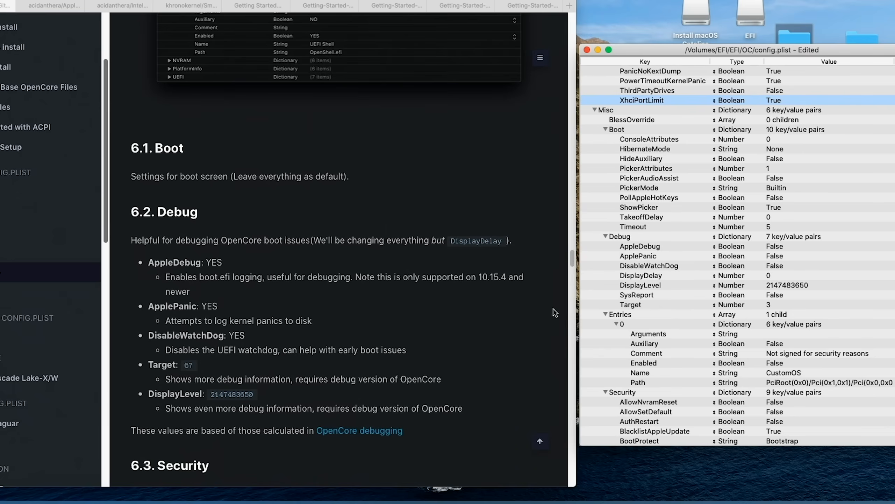
Step: Set DisableWatchDog to True in the Debug entries under Misc, following the guide's Debug section
{"action": "scroll", "coordinate": [476, 331], "scroll_direction": "down", "scroll_amount": 2}
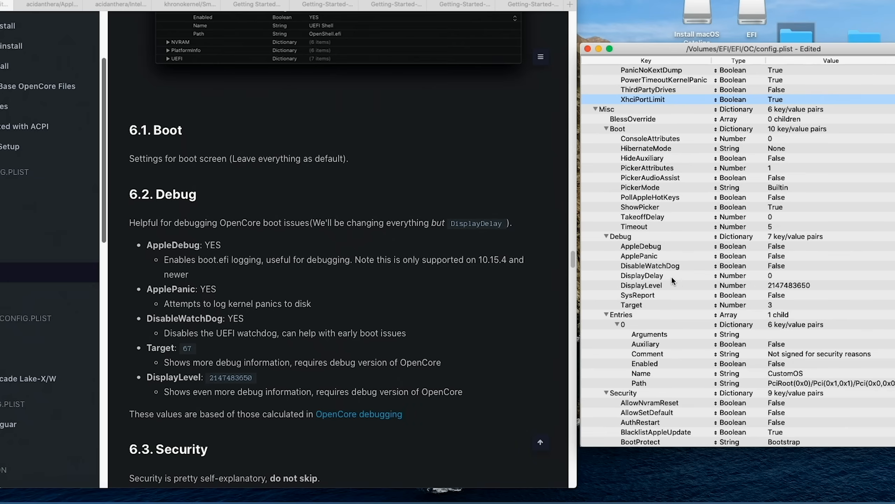
{"action": "left_click", "coordinate": [782, 266]}
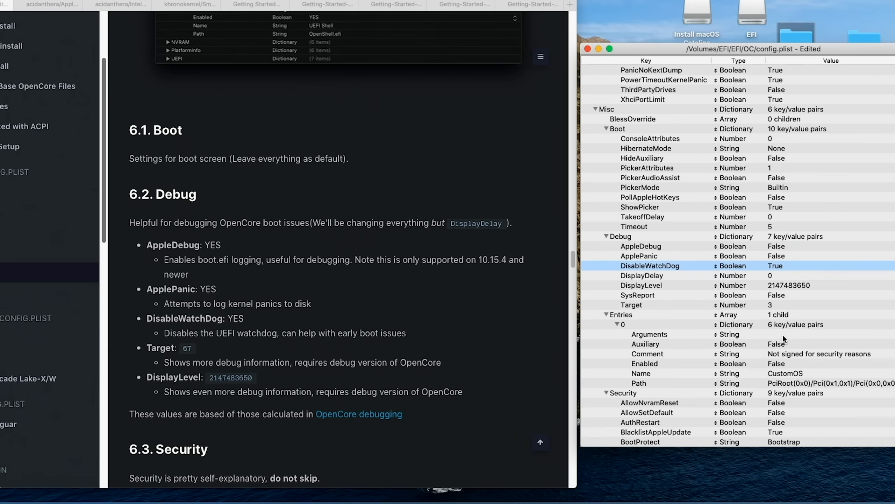
Step: Check the guide's Security section, and set AllowNvramReset and AllowSetDefault to True in the Security entries under Misc
{"action": "scroll", "coordinate": [782, 338], "scroll_direction": "down", "scroll_amount": 5}
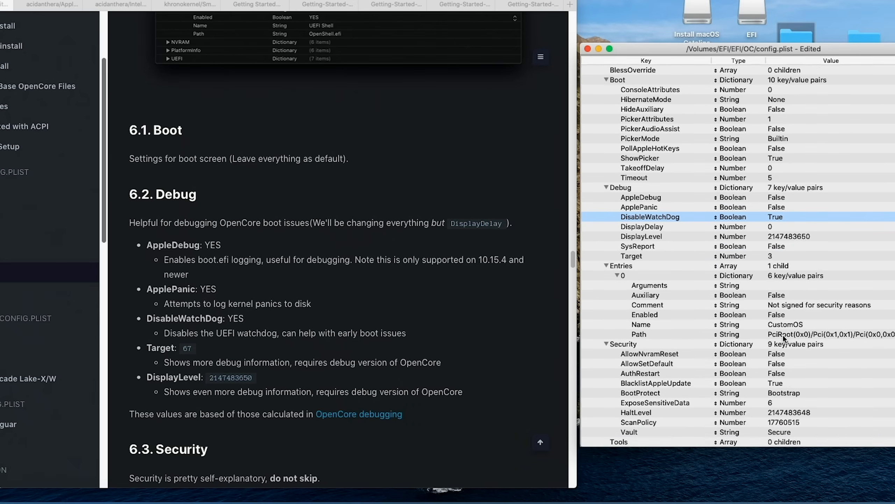
{"action": "scroll", "coordinate": [783, 334], "scroll_direction": "down", "scroll_amount": 2}
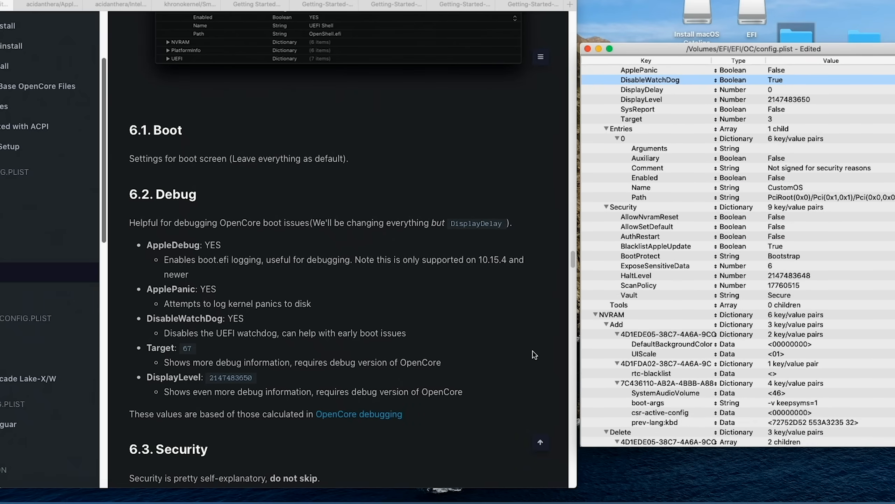
{"action": "left_click", "coordinate": [493, 343]}
{"action": "scroll", "coordinate": [502, 344], "scroll_direction": "down", "scroll_amount": 10}
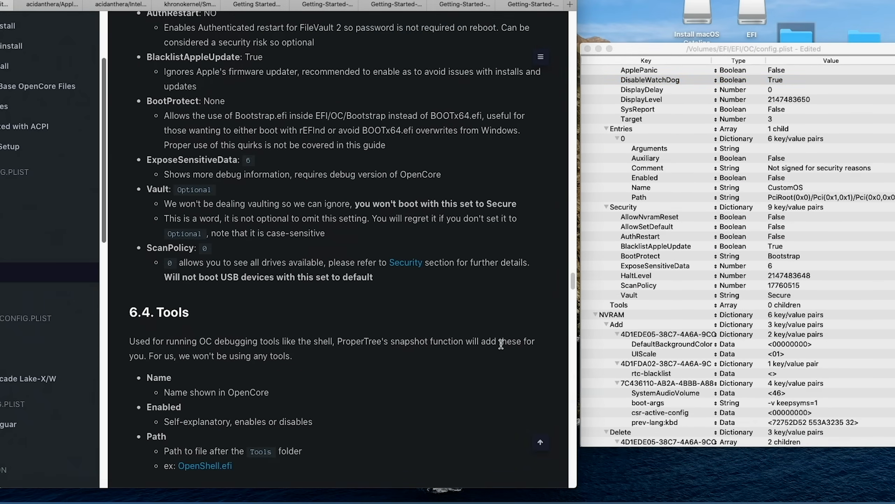
{"action": "scroll", "coordinate": [500, 343], "scroll_direction": "up", "scroll_amount": 10}
{"action": "scroll", "coordinate": [502, 348], "scroll_direction": "down", "scroll_amount": 6}
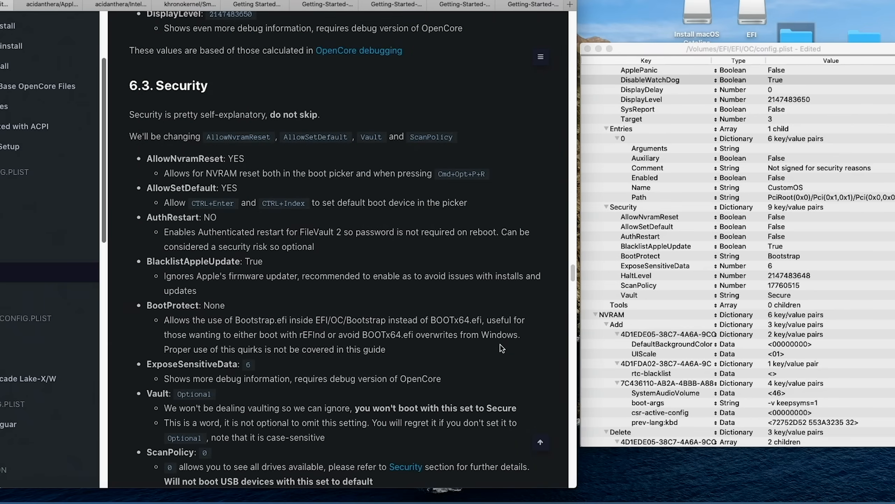
{"action": "scroll", "coordinate": [502, 348], "scroll_direction": "down", "scroll_amount": 2}
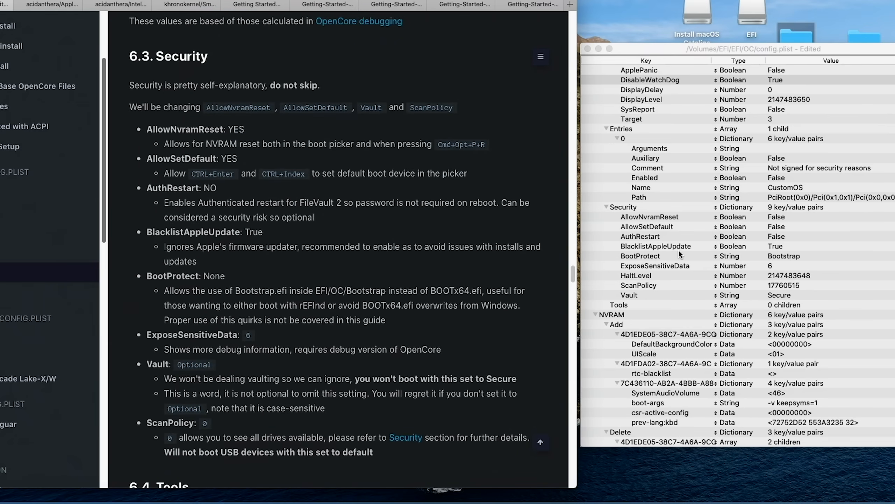
{"action": "left_click", "coordinate": [774, 220]}
{"action": "left_click", "coordinate": [774, 220]}
{"action": "left_click", "coordinate": [775, 227]}
{"action": "left_click", "coordinate": [777, 229]}
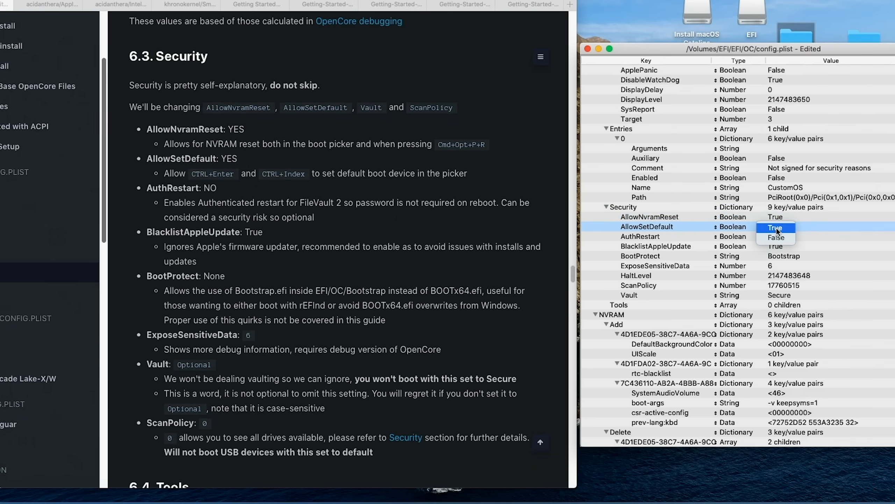
{"action": "left_click", "coordinate": [777, 228]}
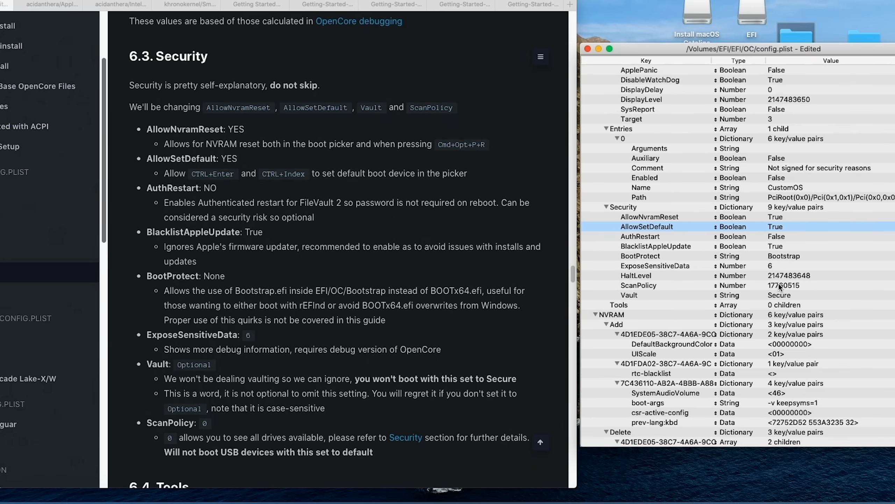
Step: Set ScanPolicy to 0 and Vault to Optional in the Security entries under Misc in config.plist
{"action": "double_click", "coordinate": [769, 286]}
{"action": "type", "text": "0"}
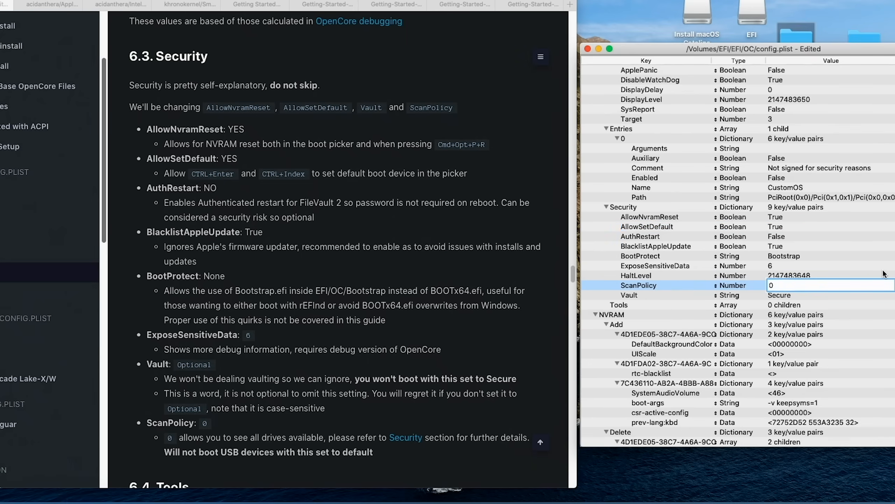
{"action": "key", "text": "Return"}
{"action": "double_click", "coordinate": [782, 299]}
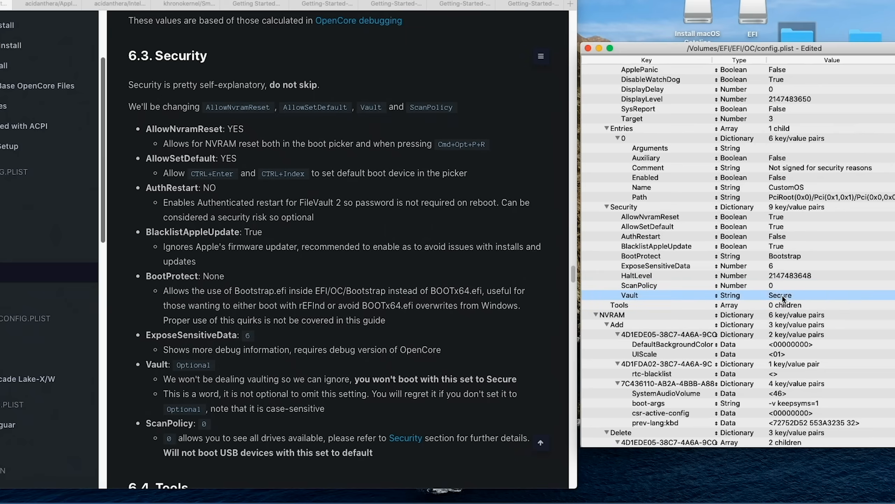
{"action": "type", "text": "Optional"}
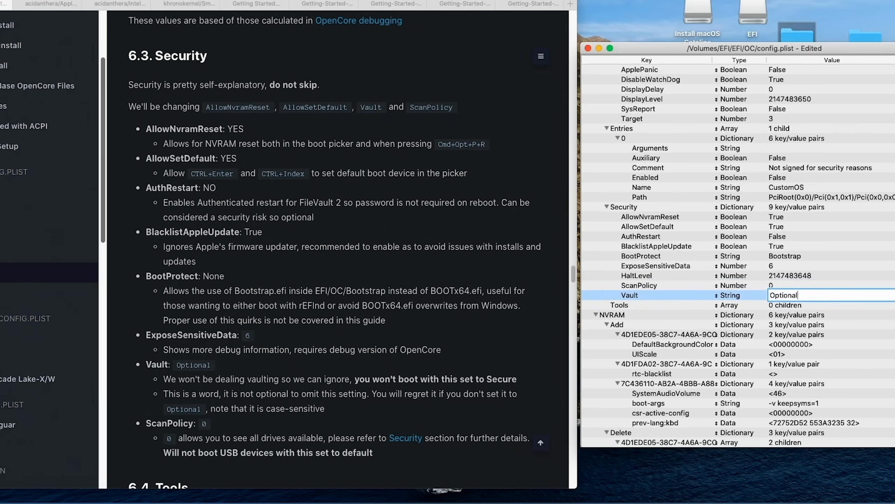
{"action": "key", "text": "Return"}
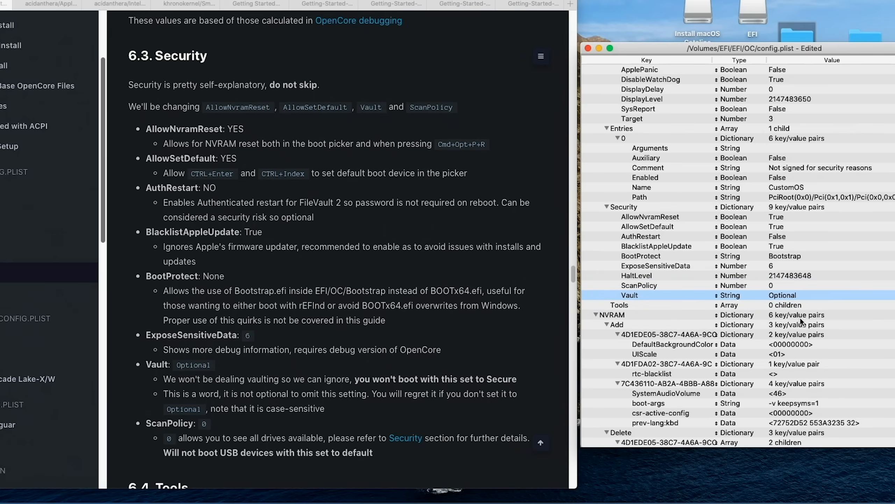
Step: Read on in the guide past the Tools and Entries sections to the NVRAM section's general-purpose boot-args, comparing with the NVRAM entries in config.plist
{"action": "scroll", "coordinate": [416, 360], "scroll_direction": "down", "scroll_amount": 5}
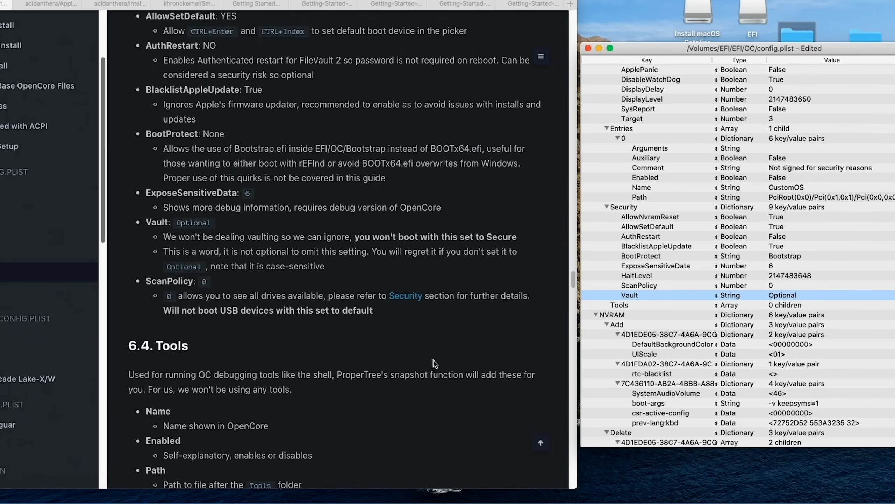
{"action": "scroll", "coordinate": [434, 360], "scroll_direction": "down", "scroll_amount": 3}
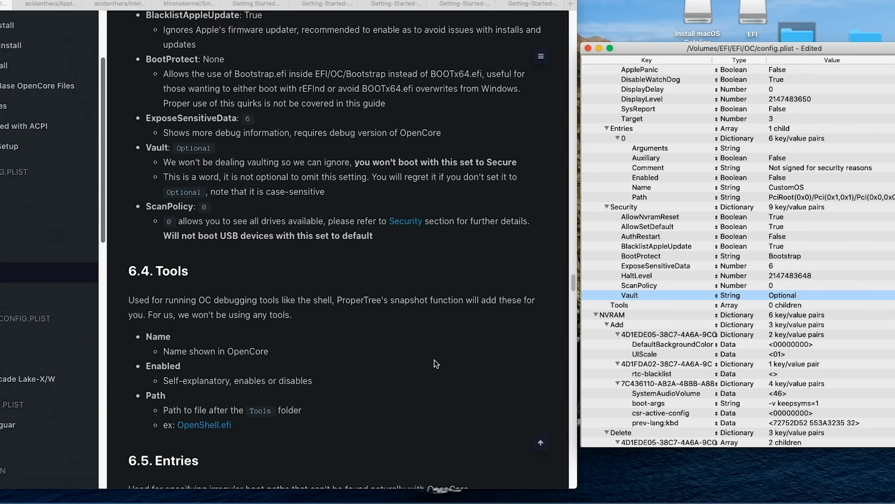
{"action": "scroll", "coordinate": [434, 360], "scroll_direction": "down", "scroll_amount": 15}
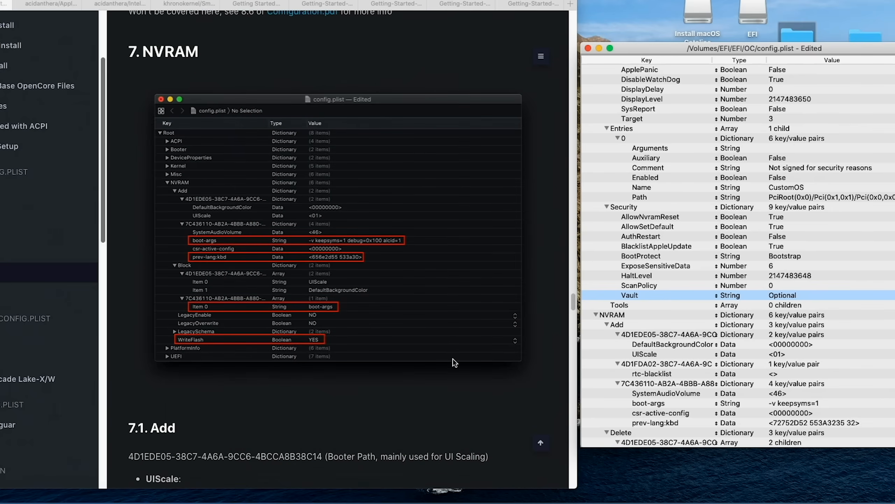
{"action": "scroll", "coordinate": [802, 323], "scroll_direction": "down", "scroll_amount": 5}
{"action": "scroll", "coordinate": [779, 324], "scroll_direction": "down", "scroll_amount": 1}
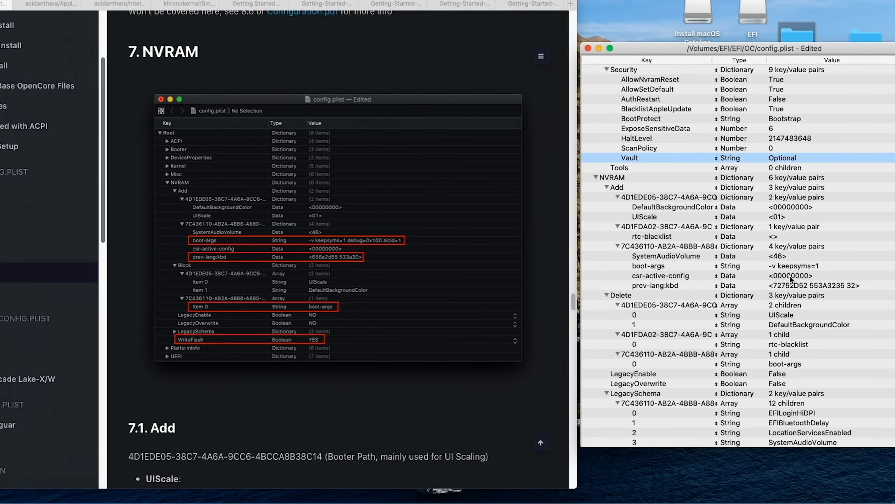
{"action": "scroll", "coordinate": [419, 376], "scroll_direction": "down", "scroll_amount": 1}
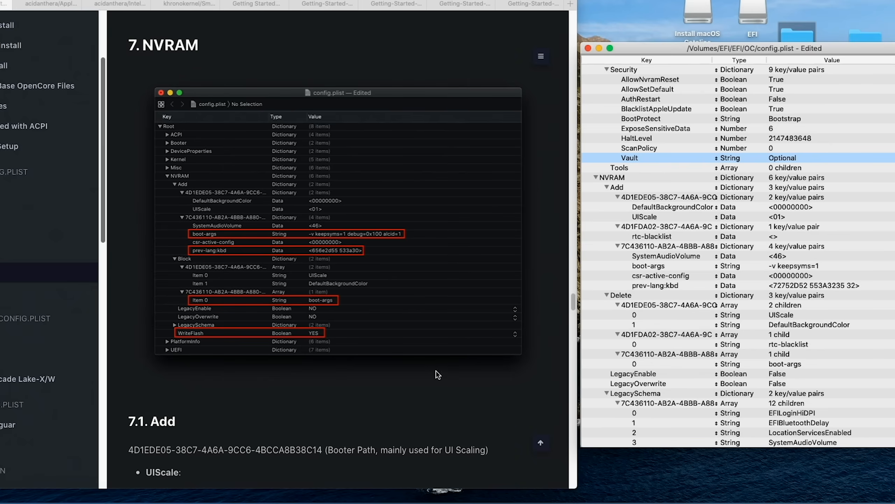
{"action": "scroll", "coordinate": [440, 374], "scroll_direction": "down", "scroll_amount": 3}
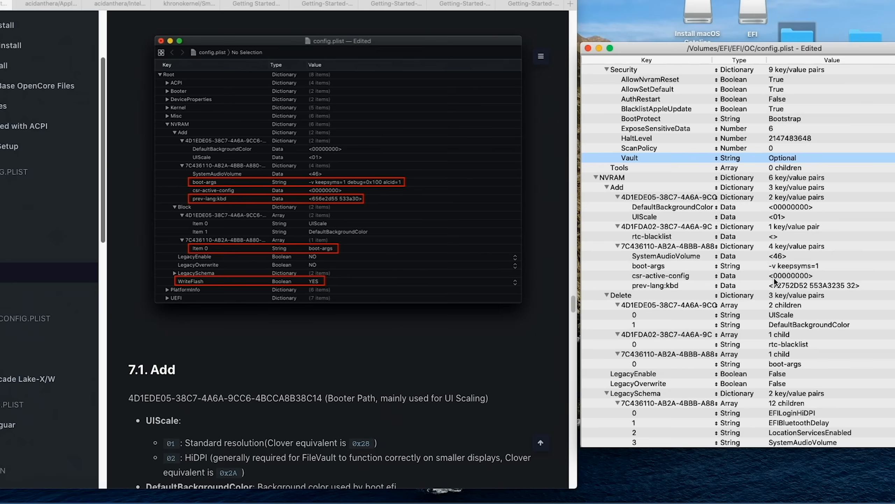
{"action": "scroll", "coordinate": [495, 388], "scroll_direction": "down", "scroll_amount": 10}
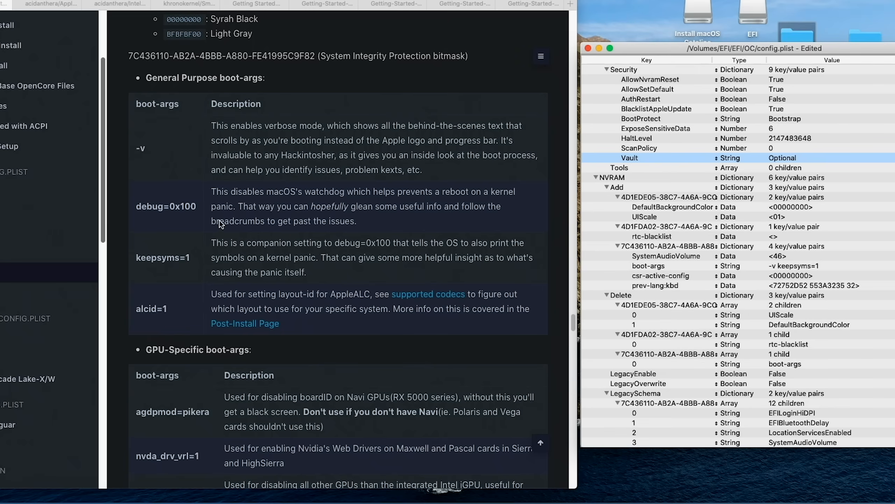
Step: Append debug=0x100, copied from the guide, to the boot-args value under NVRAM > Add in config.plist
{"action": "double_click", "coordinate": [830, 268]}
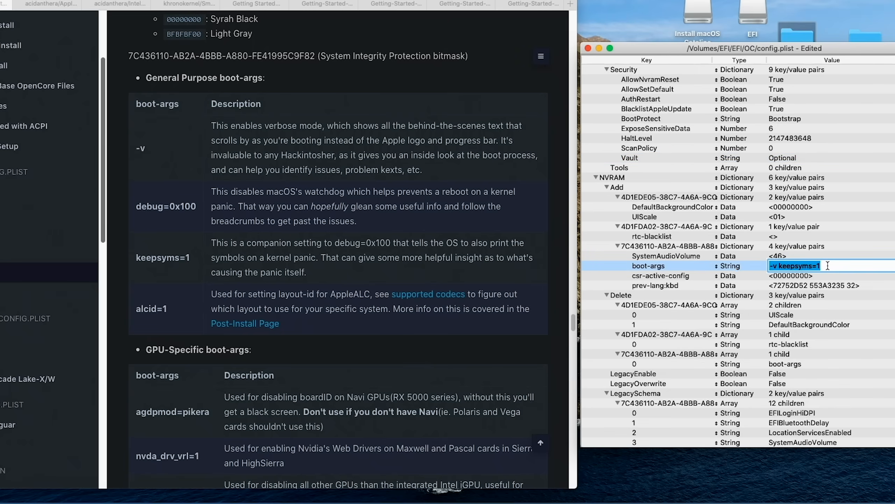
{"action": "left_click", "coordinate": [831, 268]}
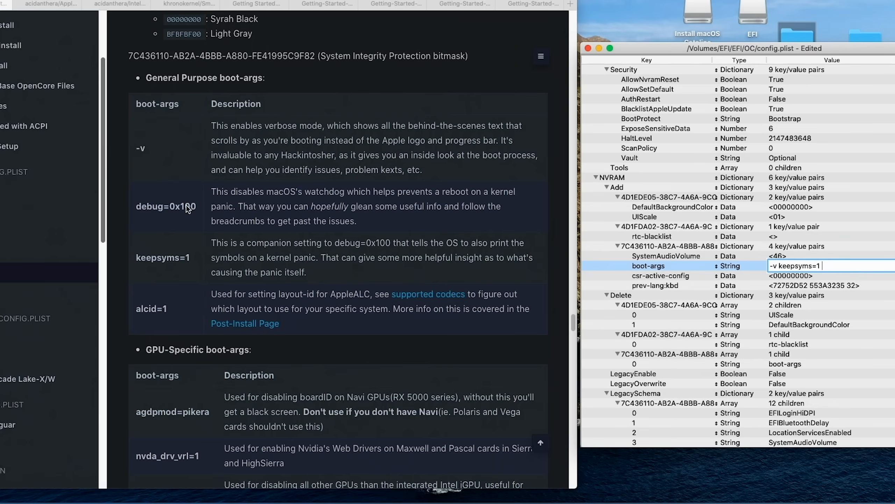
{"action": "left_click_drag", "start_coordinate": [199, 209], "coordinate": [136, 206]}
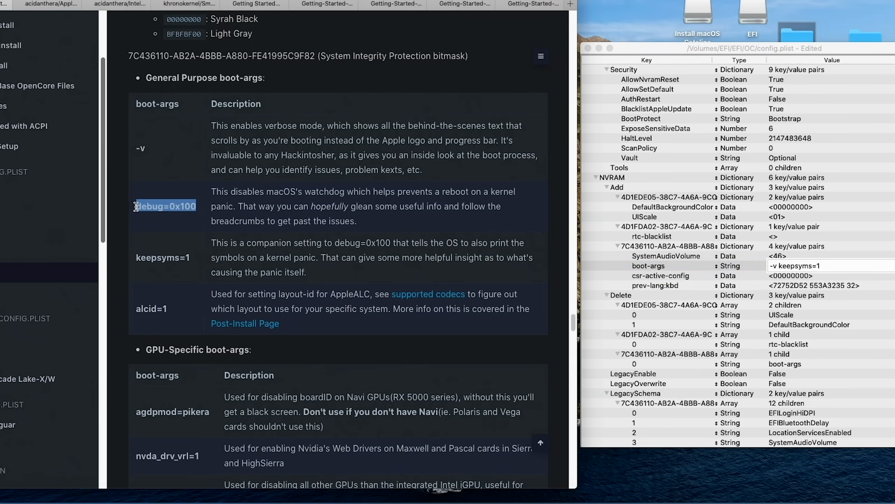
{"action": "right_click", "coordinate": [149, 204]}
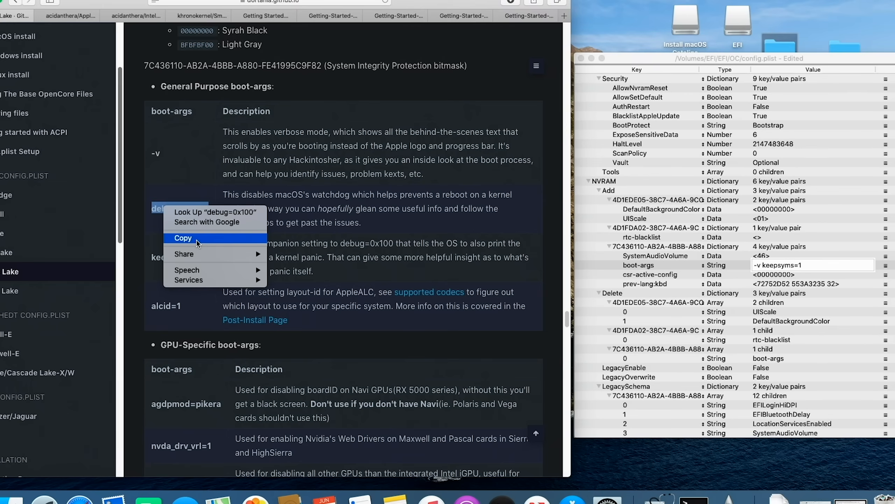
{"action": "left_click", "coordinate": [196, 239]}
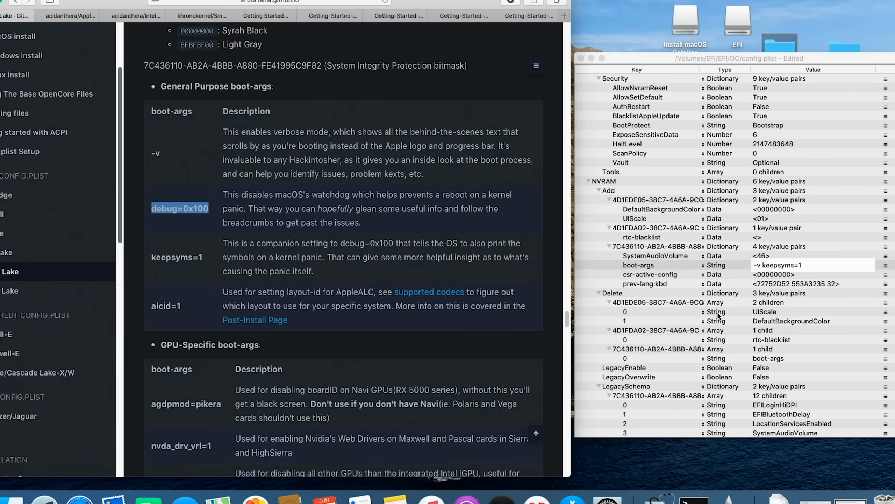
{"action": "left_click", "coordinate": [819, 265]}
{"action": "key", "text": "super+v"}
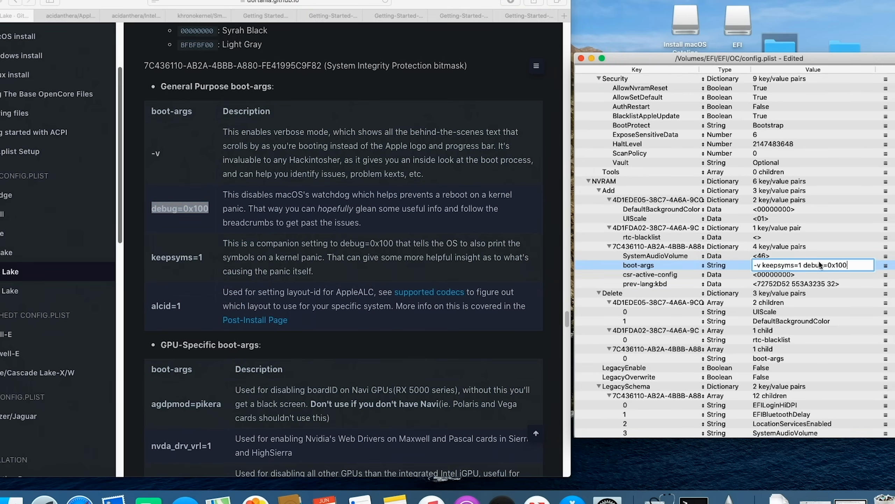
Step: Copy alcid=1 from the guide and append it to the boot-args value
{"action": "left_click", "coordinate": [183, 310]}
{"action": "left_click_drag", "start_coordinate": [182, 305], "coordinate": [153, 307]}
{"action": "right_click", "coordinate": [156, 303]}
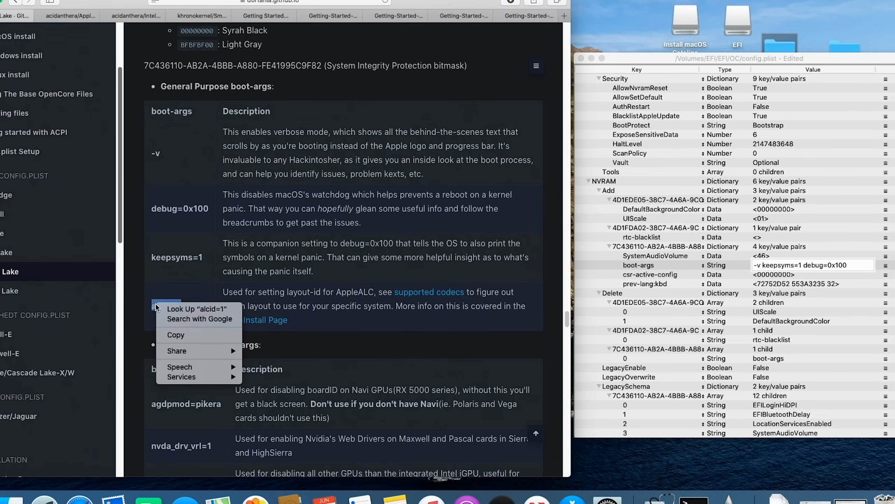
{"action": "left_click", "coordinate": [194, 336]}
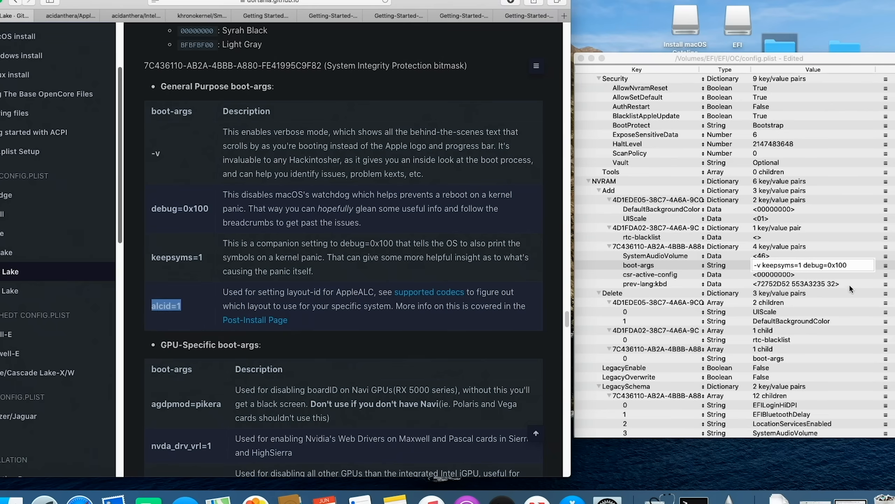
{"action": "left_click", "coordinate": [859, 269]}
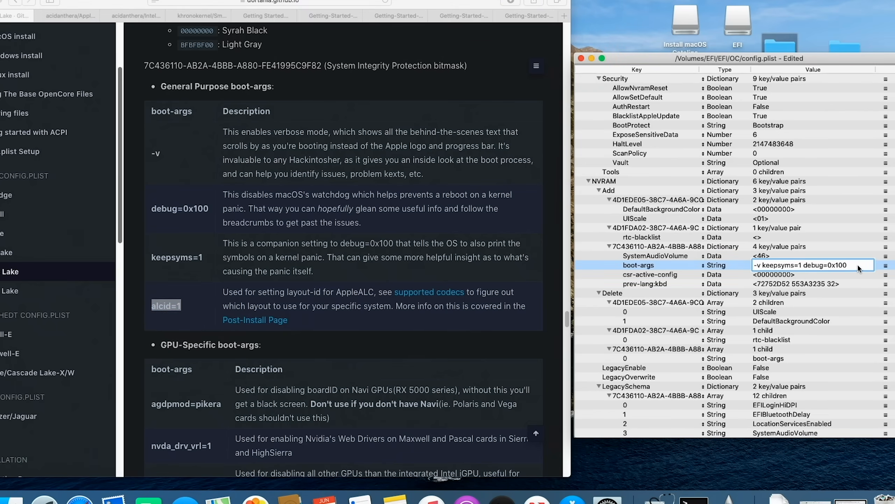
{"action": "key", "text": "super+v"}
Step: Copy agdpmod=pikera from the guide's GPU-specific boot-args and append it to the end of the boot-args value
{"action": "scroll", "coordinate": [372, 313], "scroll_direction": "down", "scroll_amount": 3}
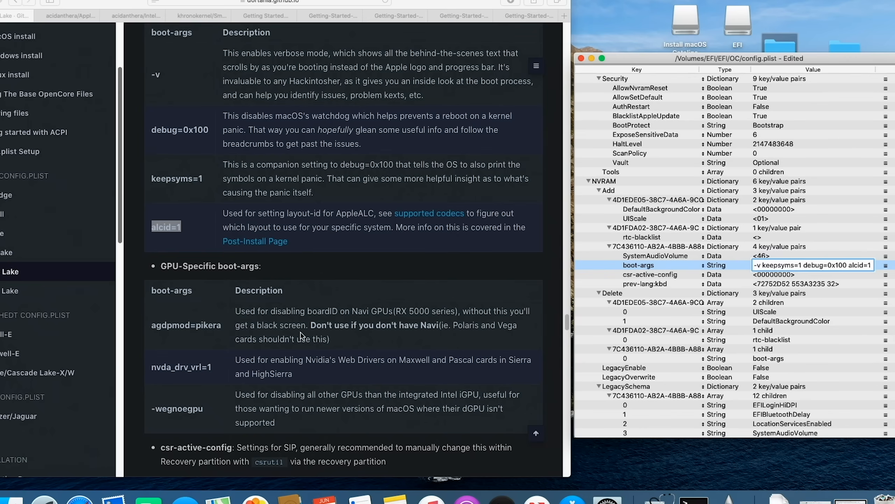
{"action": "left_click", "coordinate": [172, 329]}
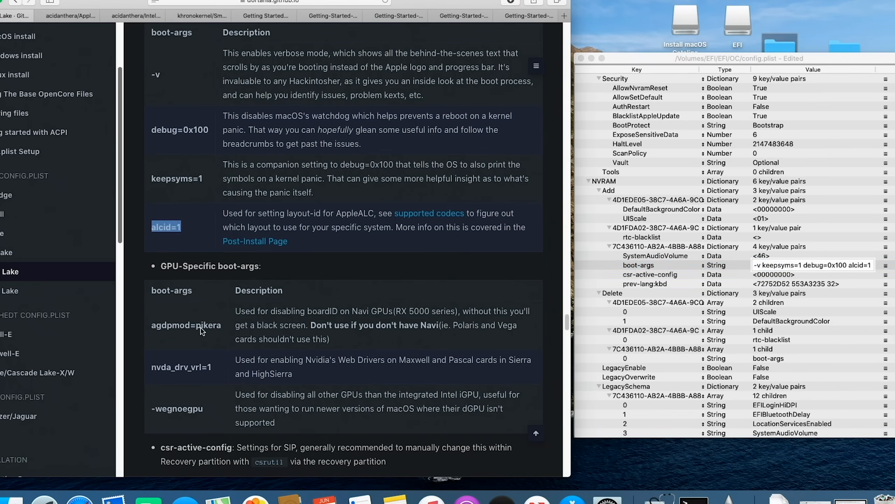
{"action": "left_click_drag", "start_coordinate": [223, 328], "coordinate": [151, 328]}
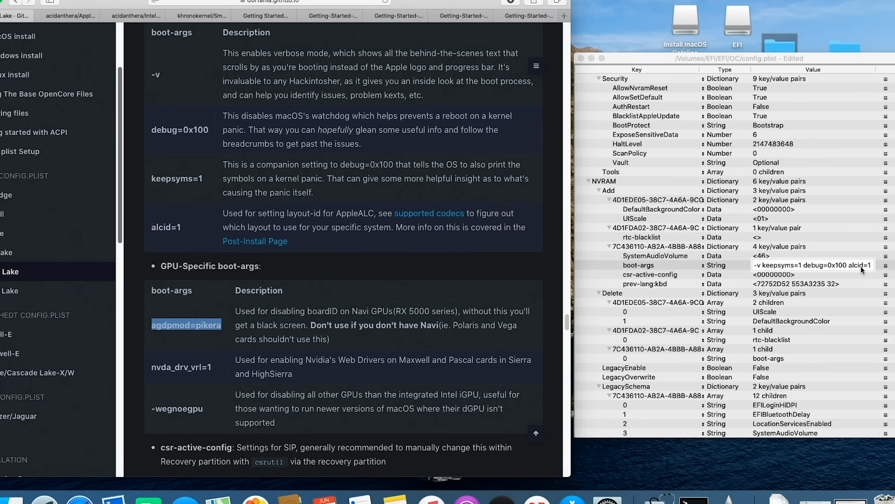
{"action": "right_click", "coordinate": [198, 323]}
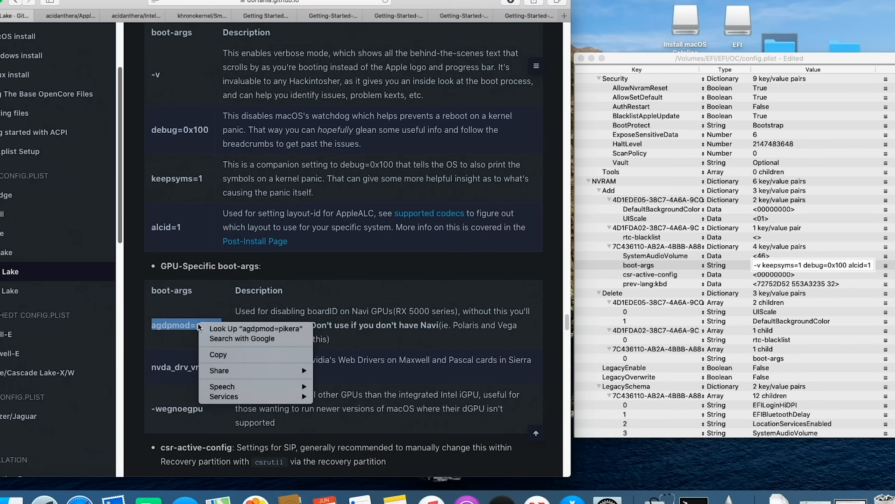
{"action": "left_click", "coordinate": [231, 353]}
{"action": "left_click", "coordinate": [872, 267]}
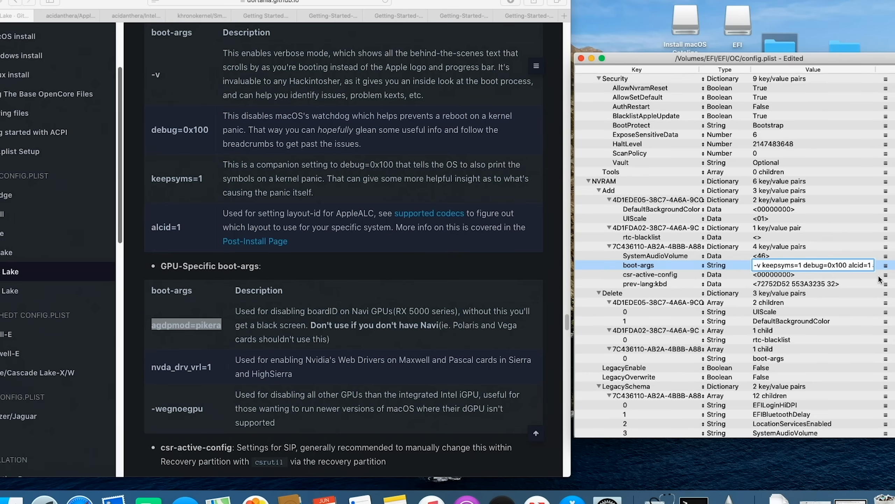
{"action": "key", "text": "super+a"}
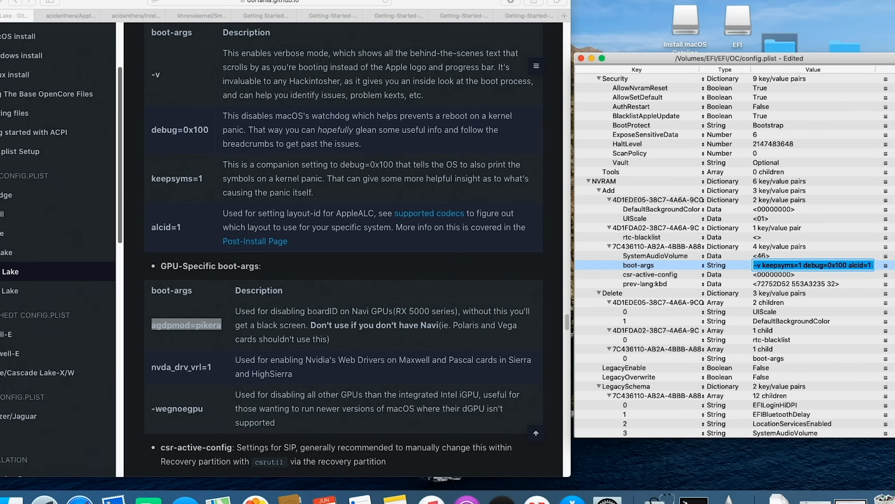
{"action": "key", "text": "Right"}
{"action": "key", "text": "super+v"}
{"action": "key", "text": "Return"}
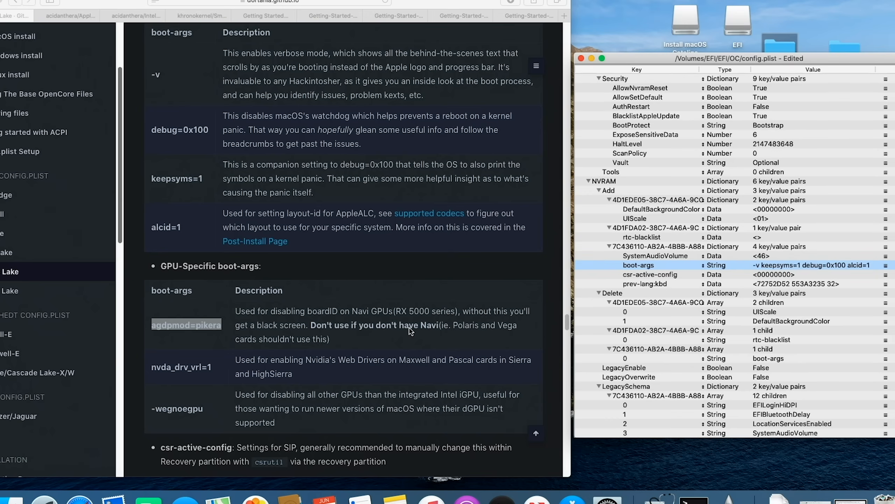
Step: Check the guide's prev-lang:kbd notes and browse the linked AppleKeyboardLayouts.txt list of keyboard codes, then return to the guide
{"action": "scroll", "coordinate": [410, 330], "scroll_direction": "down", "scroll_amount": 10}
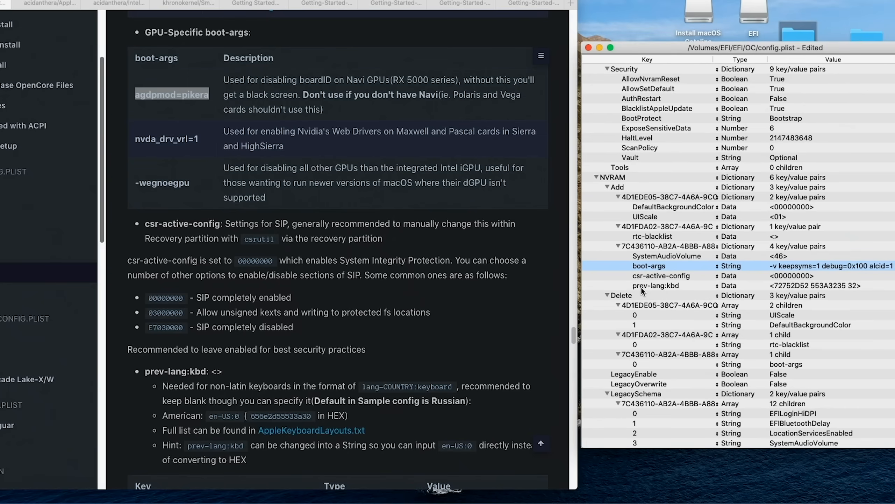
{"action": "left_click", "coordinate": [800, 286]}
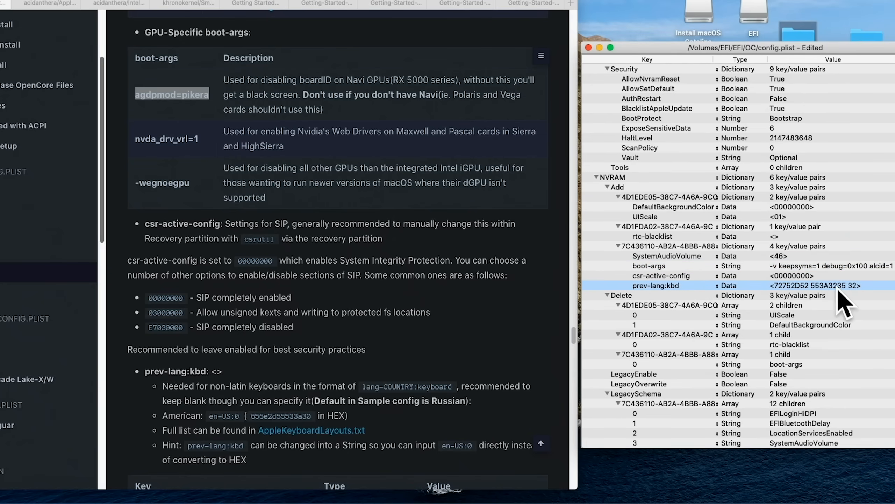
{"action": "scroll", "coordinate": [410, 329], "scroll_direction": "down", "scroll_amount": 6}
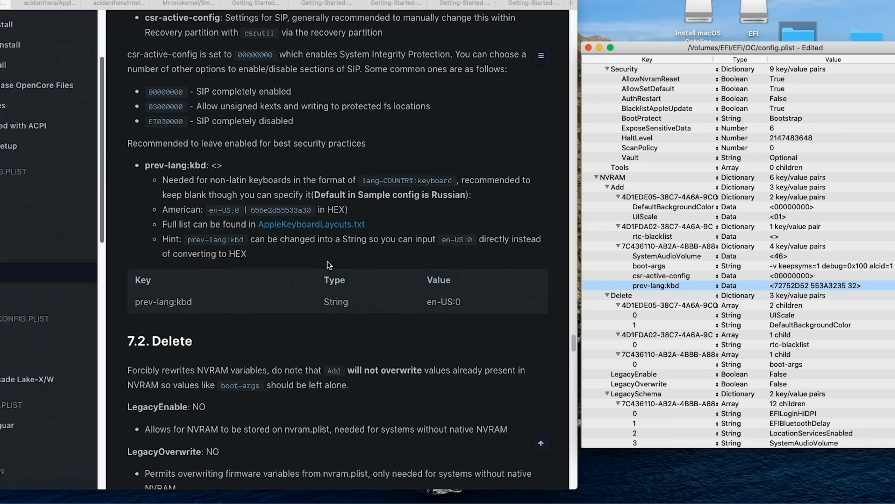
{"action": "left_click", "coordinate": [296, 226]}
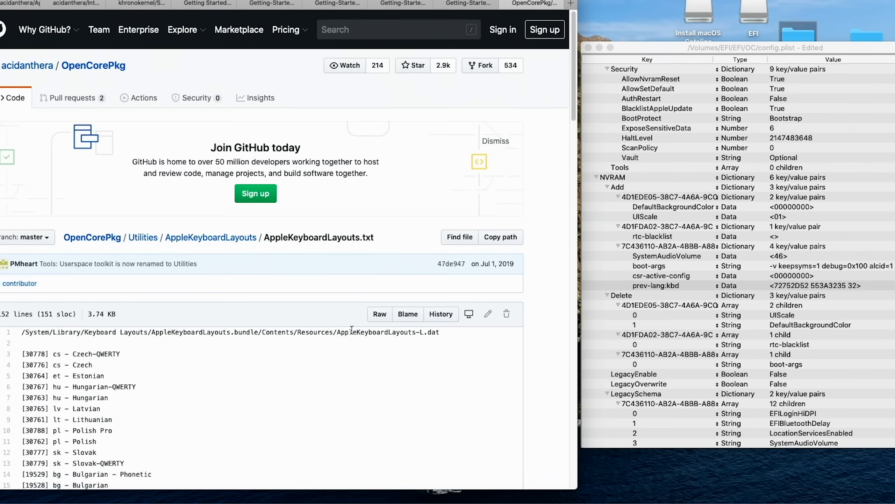
{"action": "scroll", "coordinate": [353, 342], "scroll_direction": "down", "scroll_amount": 6}
{"action": "scroll", "coordinate": [59, 360], "scroll_direction": "down", "scroll_amount": 10}
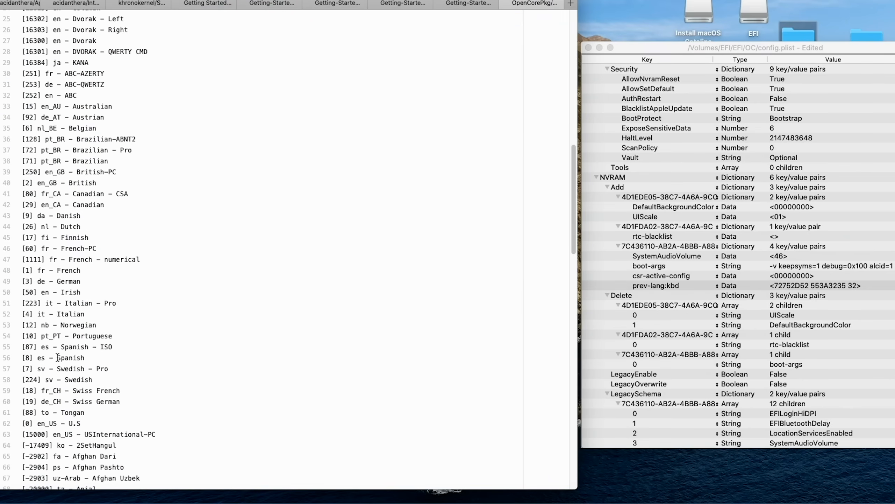
{"action": "scroll", "coordinate": [58, 358], "scroll_direction": "down", "scroll_amount": 20}
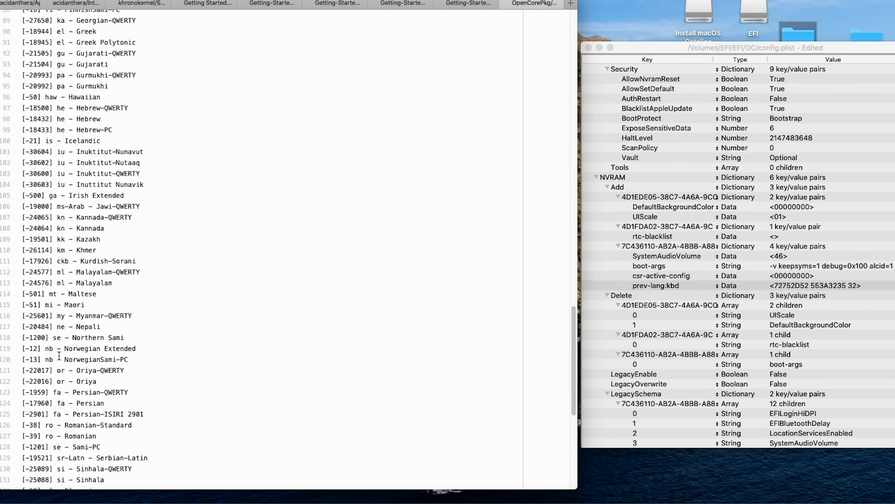
{"action": "scroll", "coordinate": [60, 354], "scroll_direction": "up", "scroll_amount": 20}
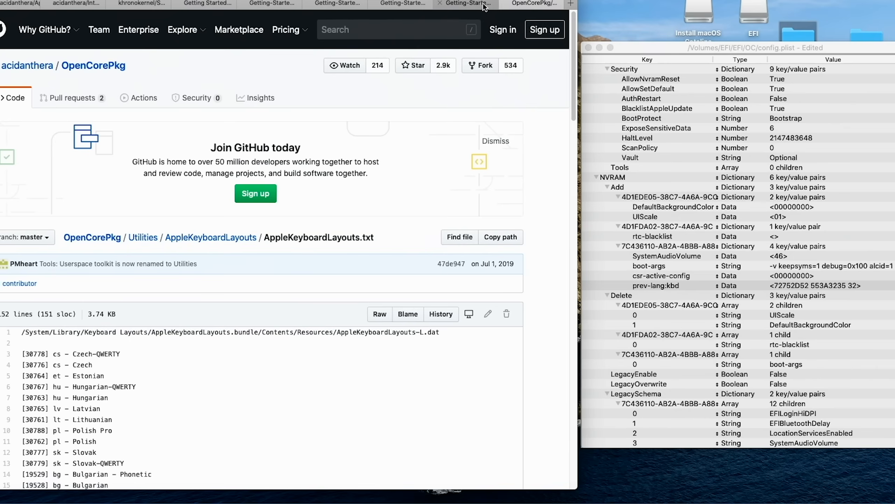
{"action": "left_click", "coordinate": [480, 5]}
{"action": "scroll", "coordinate": [4, 3], "scroll_direction": "left", "scroll_amount": 2}
{"action": "left_click", "coordinate": [3, 3]}
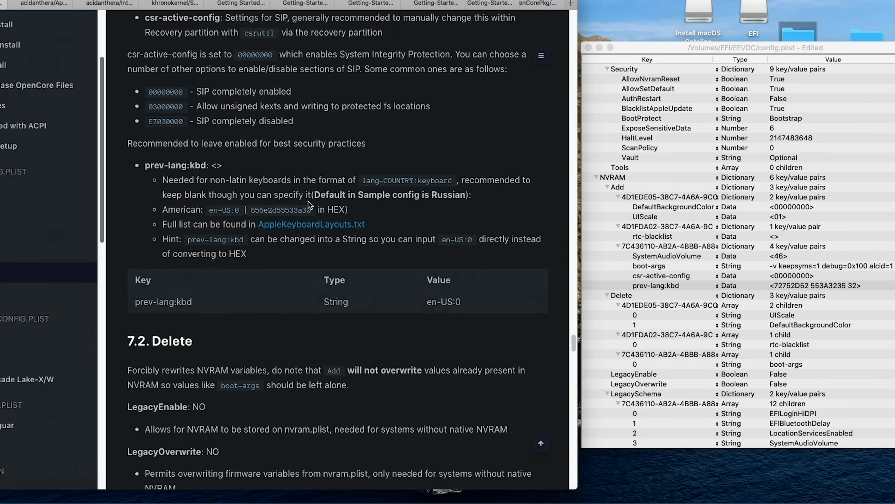
Step: Set prev-lang:kbd under NVRAM > Add to the American layout's hex value 656e2d55533a30, copied from the guide
{"action": "left_click_drag", "start_coordinate": [311, 212], "coordinate": [251, 211]}
{"action": "right_click", "coordinate": [263, 211]}
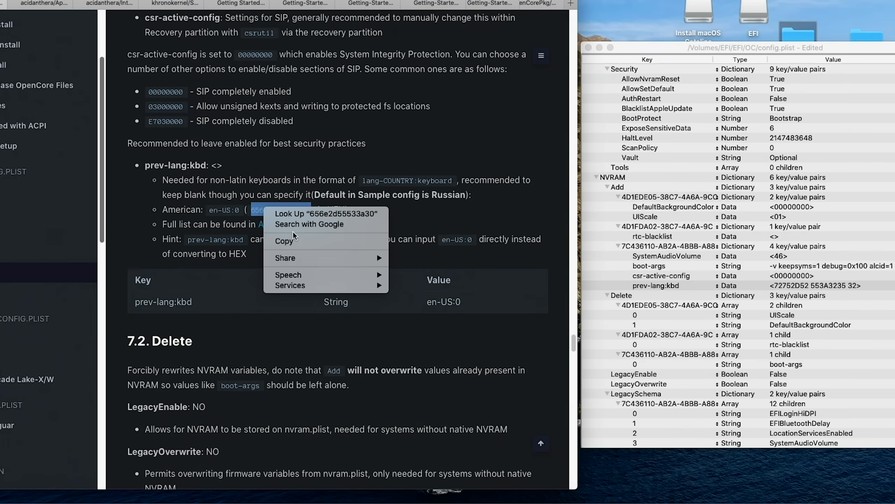
{"action": "left_click", "coordinate": [307, 241]}
{"action": "double_click", "coordinate": [824, 287]}
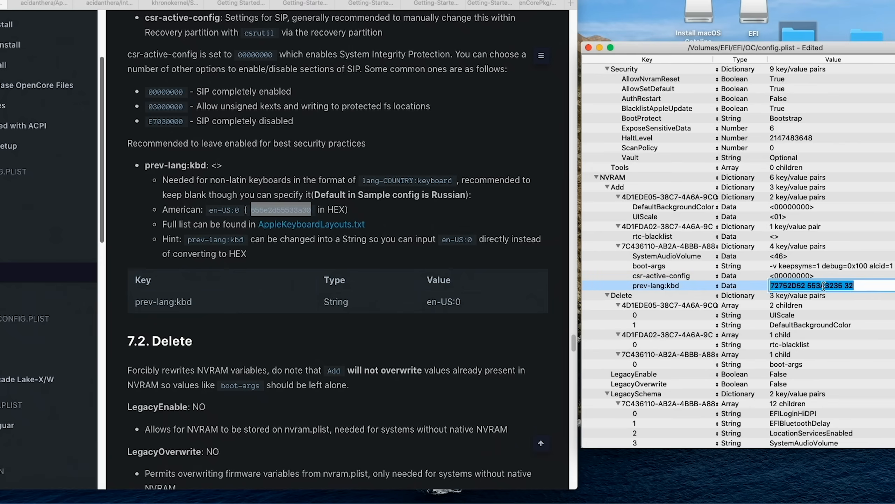
{"action": "key", "text": "super+v"}
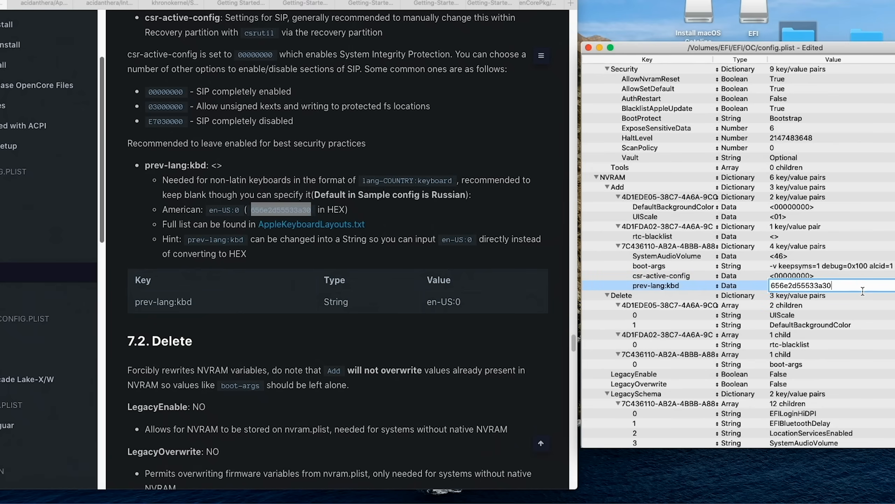
{"action": "key", "text": "Return"}
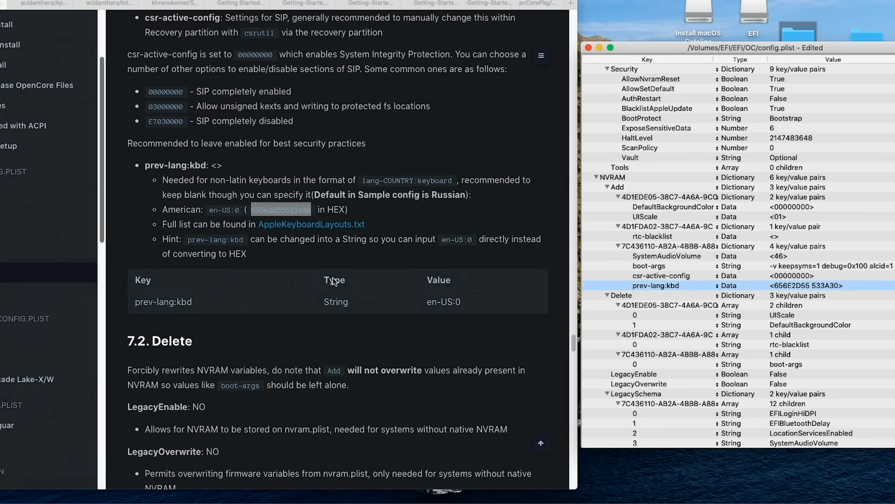
{"action": "scroll", "coordinate": [363, 286], "scroll_direction": "down", "scroll_amount": 2}
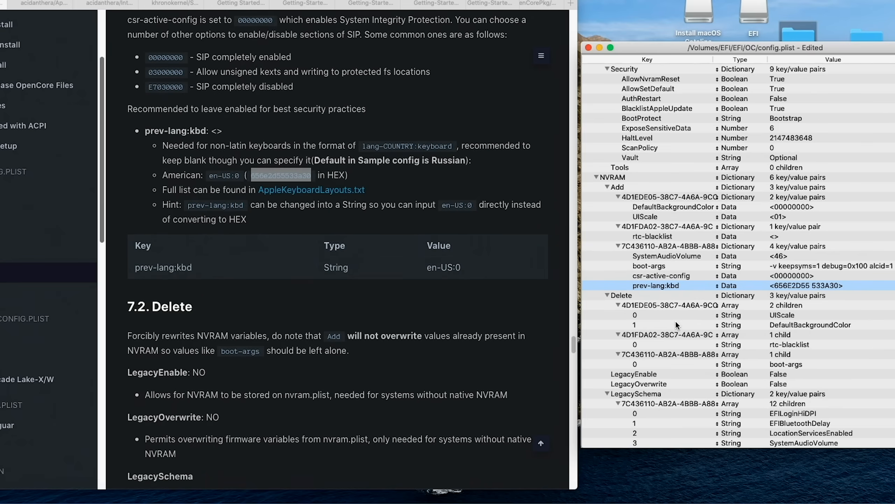
Step: Review the guide's NVRAM Delete and PlatformInfo sections against the matching entries in config.plist
{"action": "scroll", "coordinate": [680, 323], "scroll_direction": "down", "scroll_amount": 5}
{"action": "scroll", "coordinate": [695, 319], "scroll_direction": "down", "scroll_amount": 4}
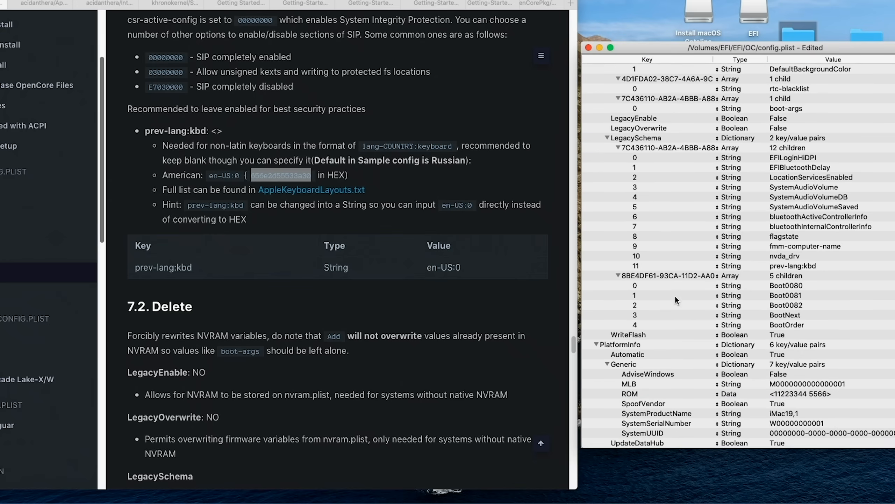
{"action": "scroll", "coordinate": [676, 300], "scroll_direction": "down", "scroll_amount": 4}
{"action": "scroll", "coordinate": [676, 299], "scroll_direction": "down", "scroll_amount": 1}
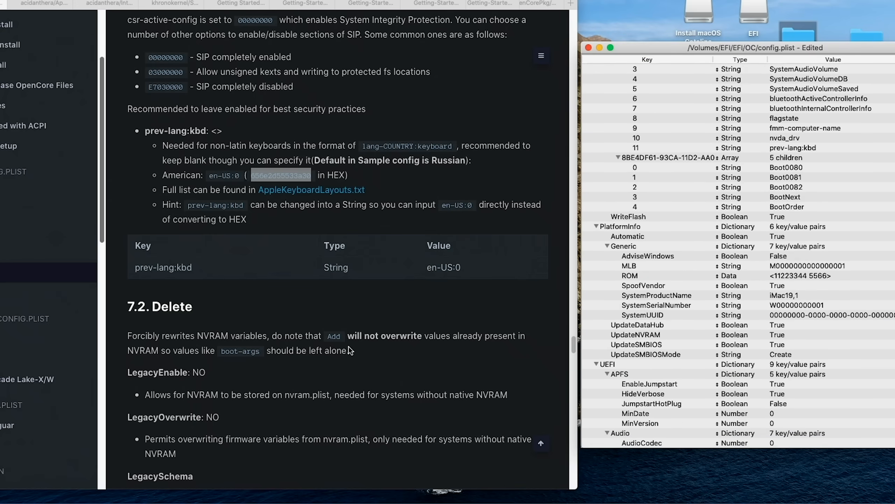
{"action": "scroll", "coordinate": [355, 338], "scroll_direction": "down", "scroll_amount": 10}
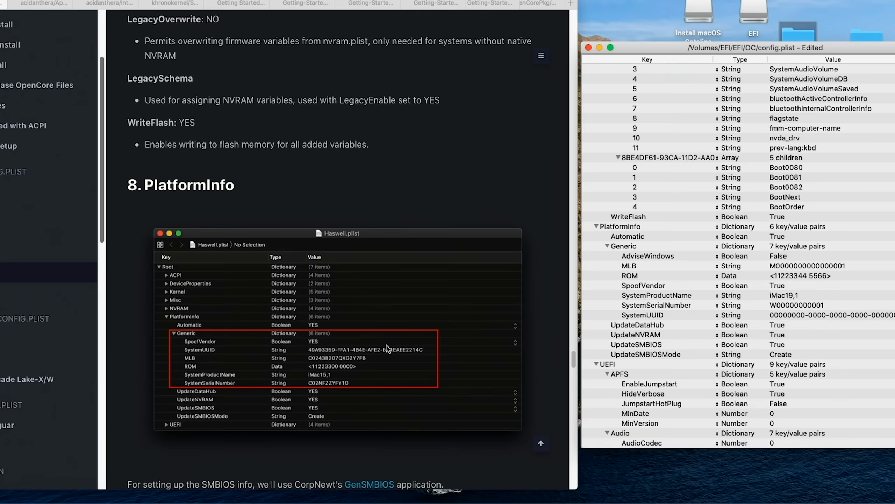
{"action": "scroll", "coordinate": [386, 344], "scroll_direction": "down", "scroll_amount": 5}
{"action": "scroll", "coordinate": [386, 344], "scroll_direction": "down", "scroll_amount": 3}
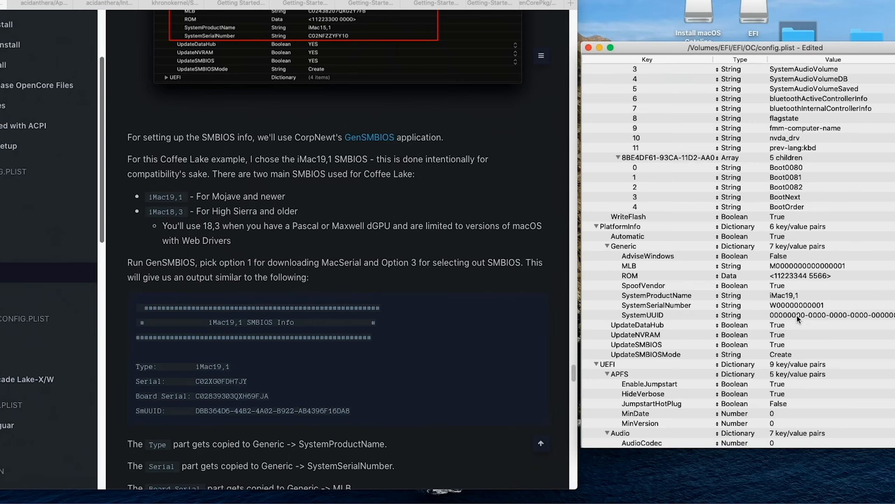
{"action": "scroll", "coordinate": [510, 347], "scroll_direction": "down", "scroll_amount": 8}
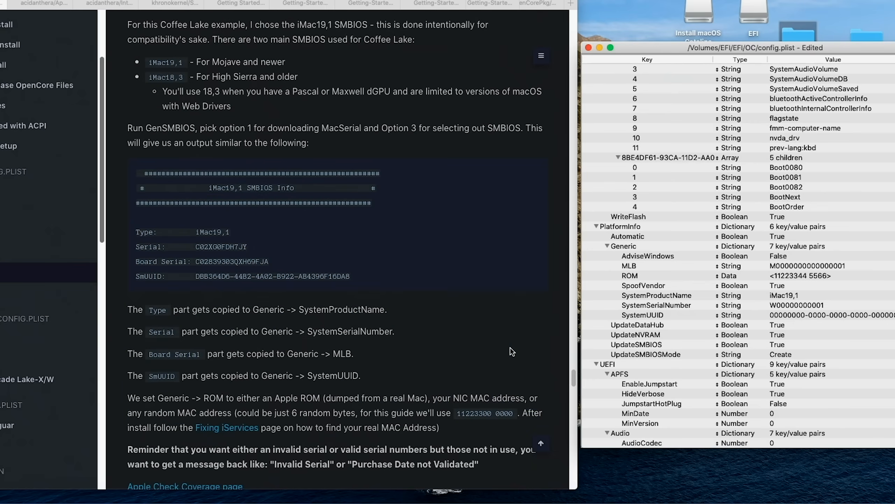
{"action": "scroll", "coordinate": [512, 345], "scroll_direction": "down", "scroll_amount": 4}
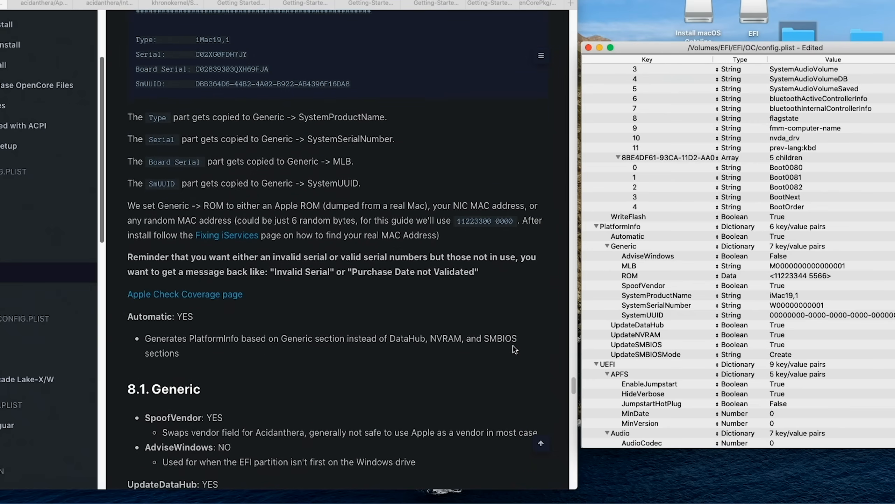
{"action": "scroll", "coordinate": [513, 345], "scroll_direction": "down", "scroll_amount": 4}
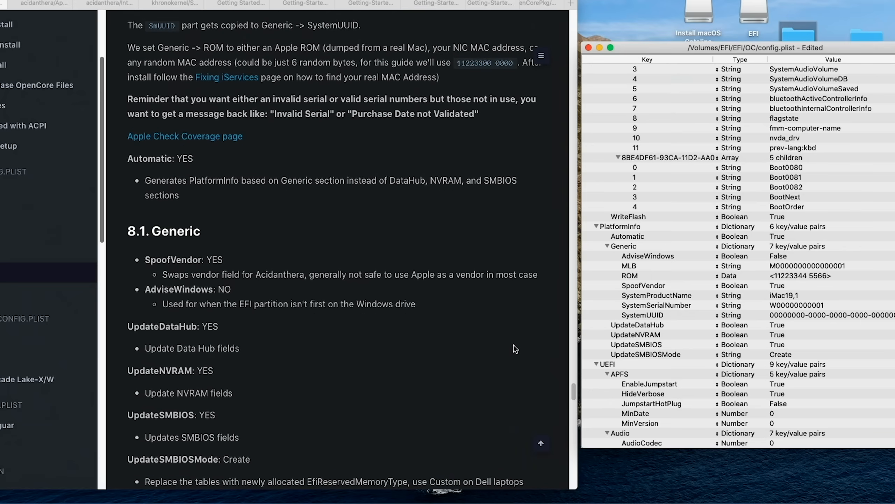
{"action": "scroll", "coordinate": [514, 344], "scroll_direction": "down", "scroll_amount": 2}
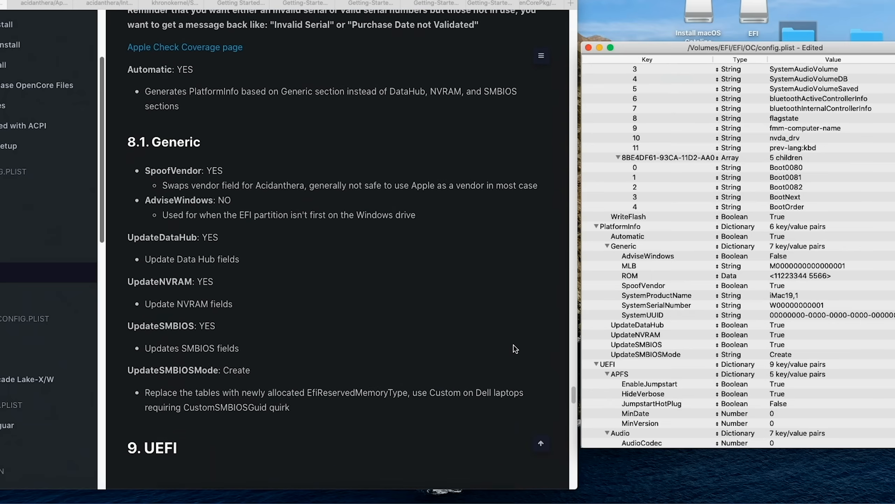
Step: Compare the UEFI section of config.plist with the guide's UEFI settings, including Drivers, Output and Quirks, through to Cleaning up
{"action": "scroll", "coordinate": [756, 328], "scroll_direction": "down", "scroll_amount": 5}
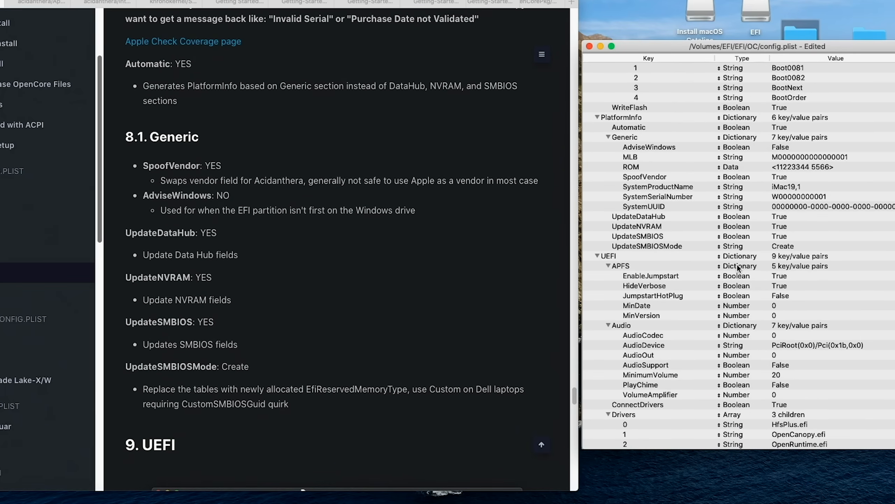
{"action": "scroll", "coordinate": [691, 282], "scroll_direction": "down", "scroll_amount": 1}
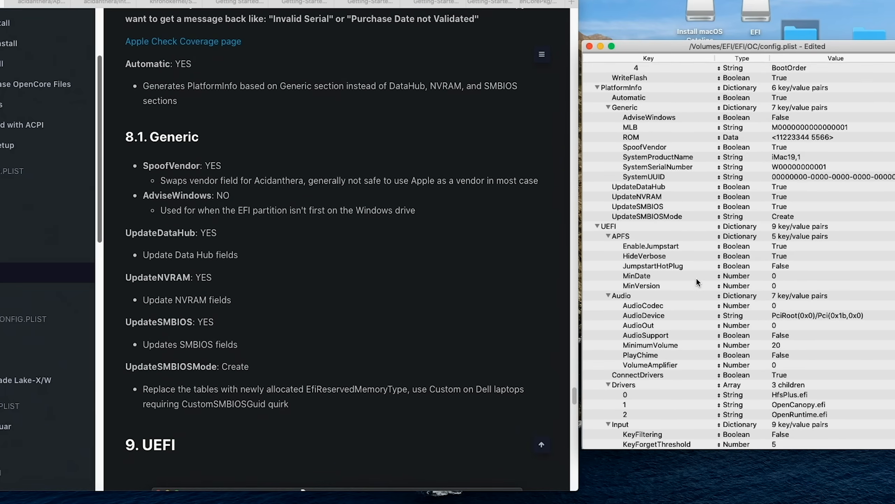
{"action": "scroll", "coordinate": [465, 332], "scroll_direction": "down", "scroll_amount": 6}
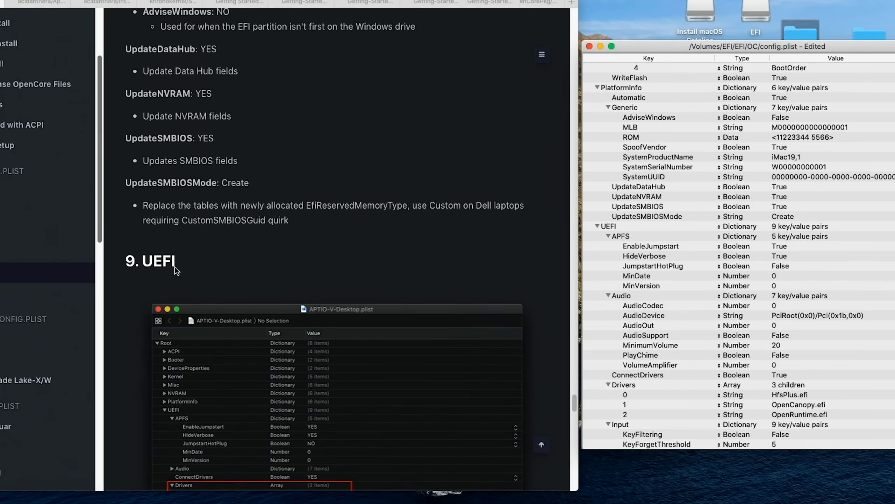
{"action": "scroll", "coordinate": [534, 300], "scroll_direction": "down", "scroll_amount": 6}
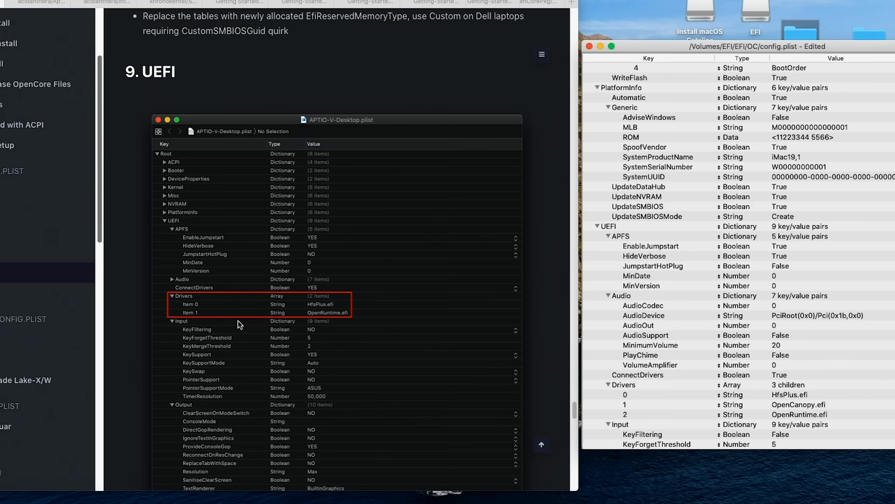
{"action": "scroll", "coordinate": [679, 305], "scroll_direction": "down", "scroll_amount": 2}
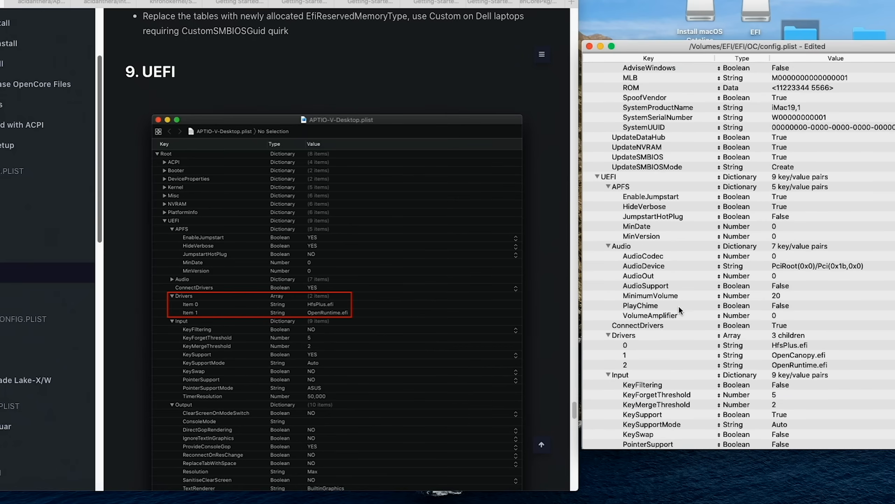
{"action": "scroll", "coordinate": [680, 305], "scroll_direction": "down", "scroll_amount": 2}
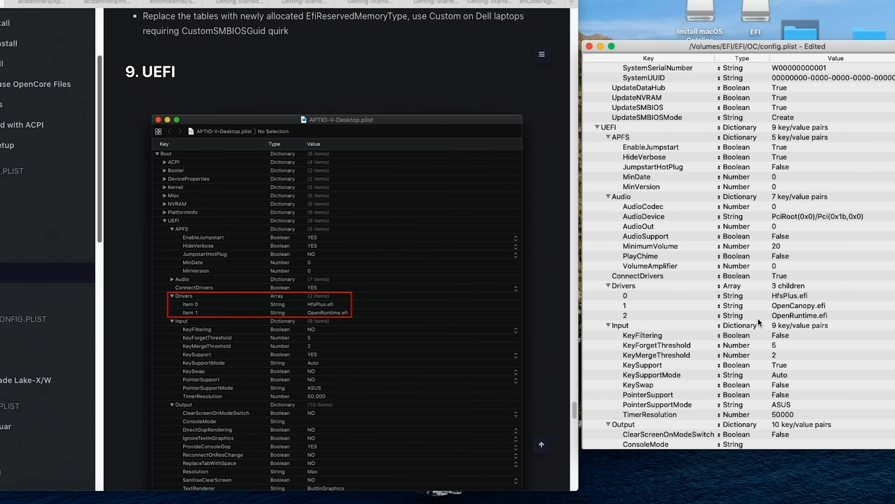
{"action": "scroll", "coordinate": [758, 318], "scroll_direction": "down", "scroll_amount": 10}
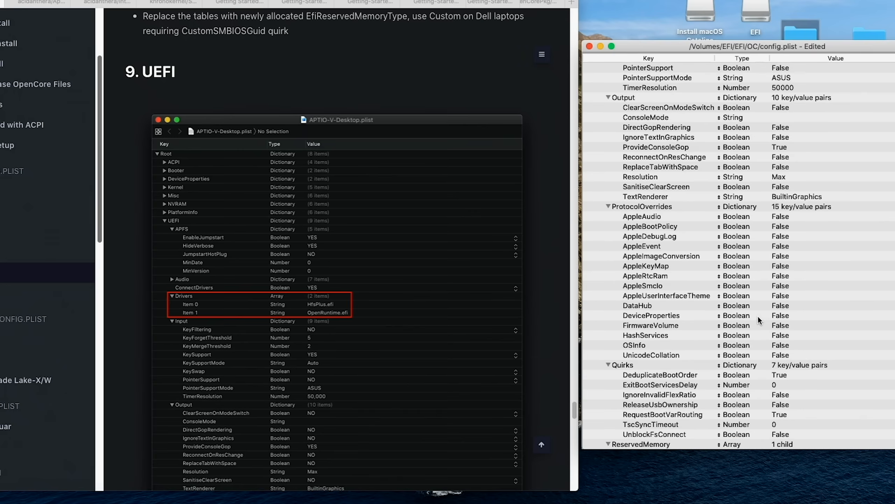
{"action": "scroll", "coordinate": [413, 334], "scroll_direction": "down", "scroll_amount": 15}
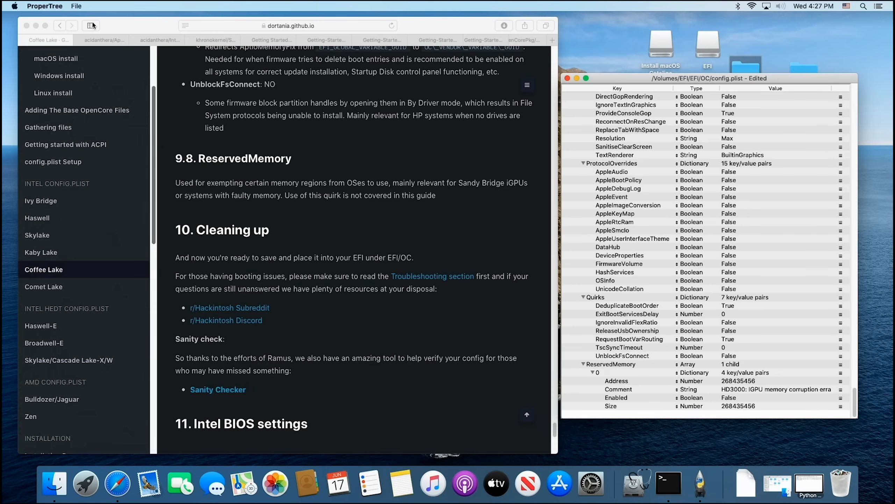
Step: Save the edited config.plist in the EFI's OC folder and close its editor window
{"action": "left_click", "coordinate": [78, 6]}
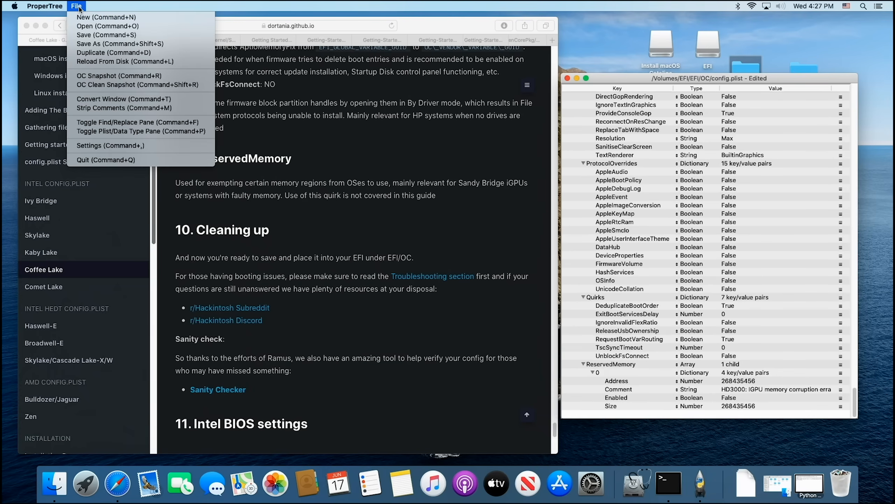
{"action": "left_click", "coordinate": [94, 35]}
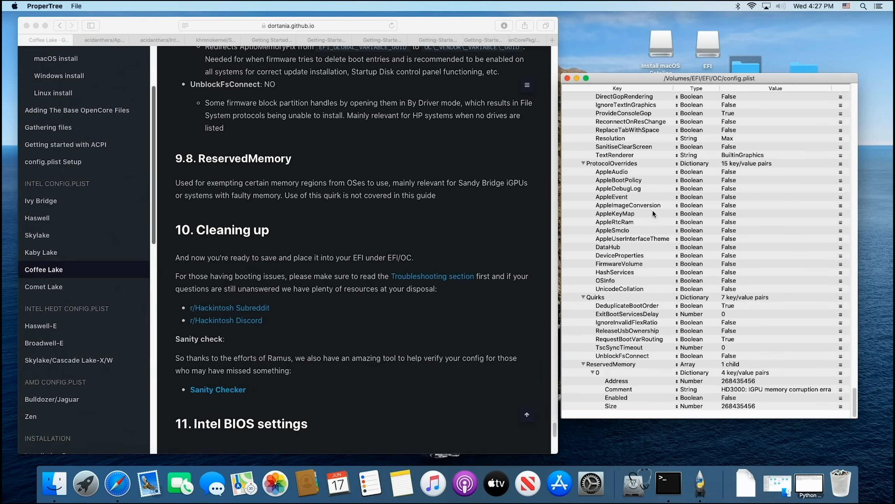
{"action": "scroll", "coordinate": [652, 211], "scroll_direction": "up", "scroll_amount": 20}
{"action": "scroll", "coordinate": [653, 221], "scroll_direction": "up", "scroll_amount": 15}
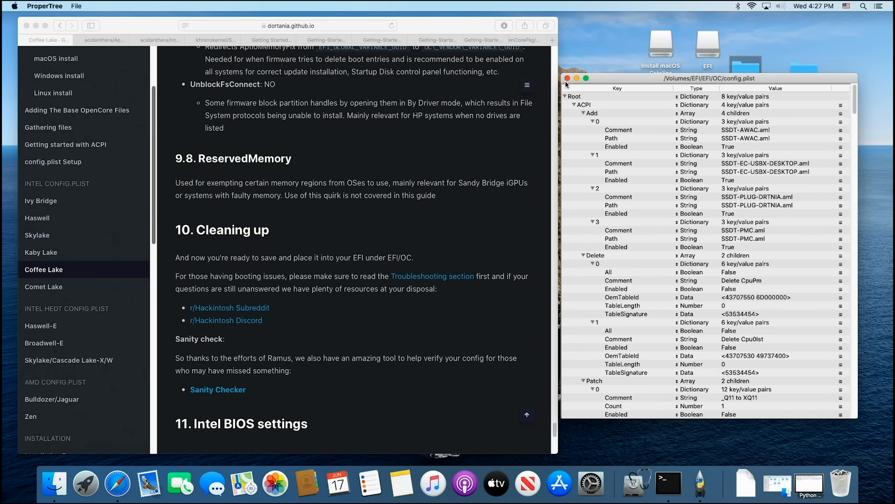
{"action": "left_click", "coordinate": [567, 78]}
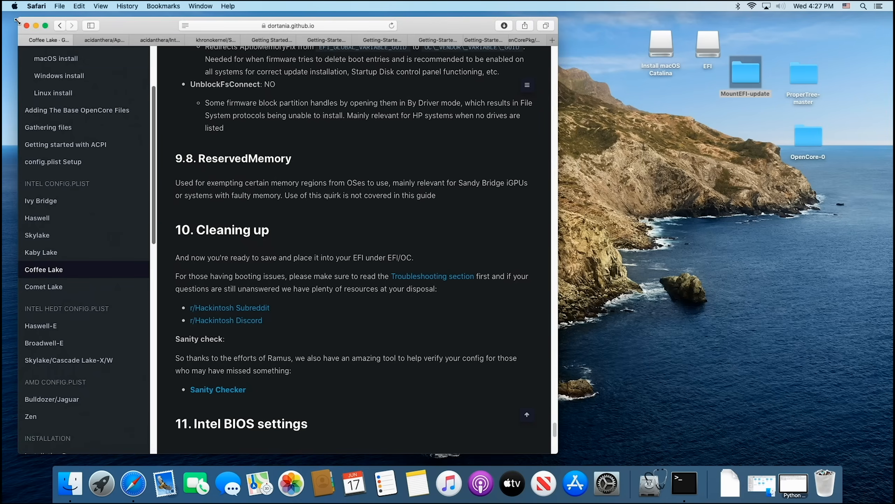
Step: Close the browser window with the guide and restart the computer into the BIOS setup
{"action": "left_click", "coordinate": [27, 26]}
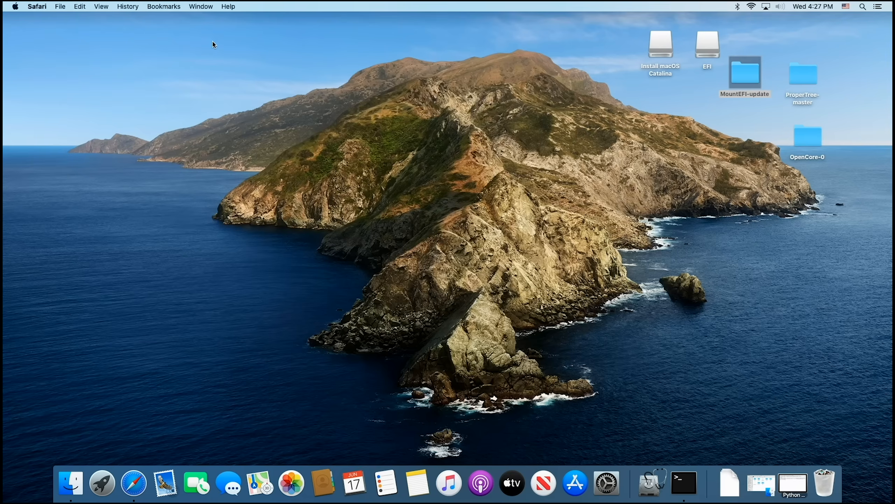
{"action": "left_click", "coordinate": [302, 59]}
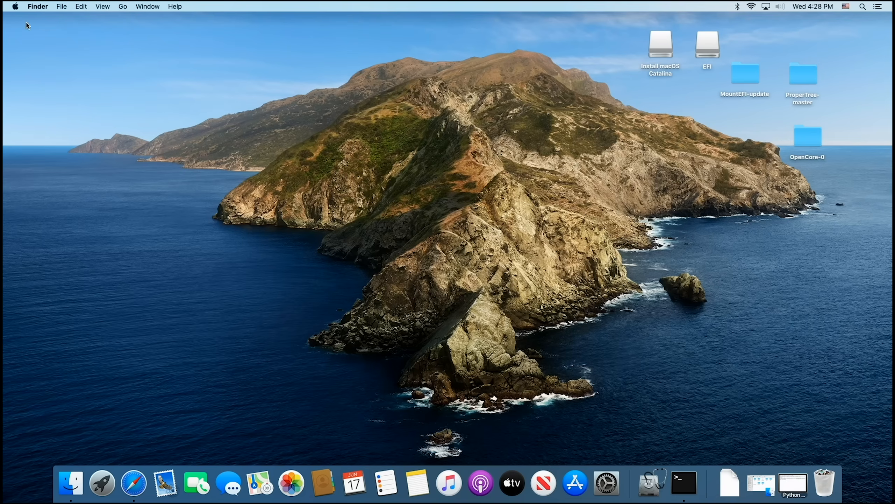
{"action": "left_click", "coordinate": [14, 7]}
{"action": "left_click", "coordinate": [32, 85]}
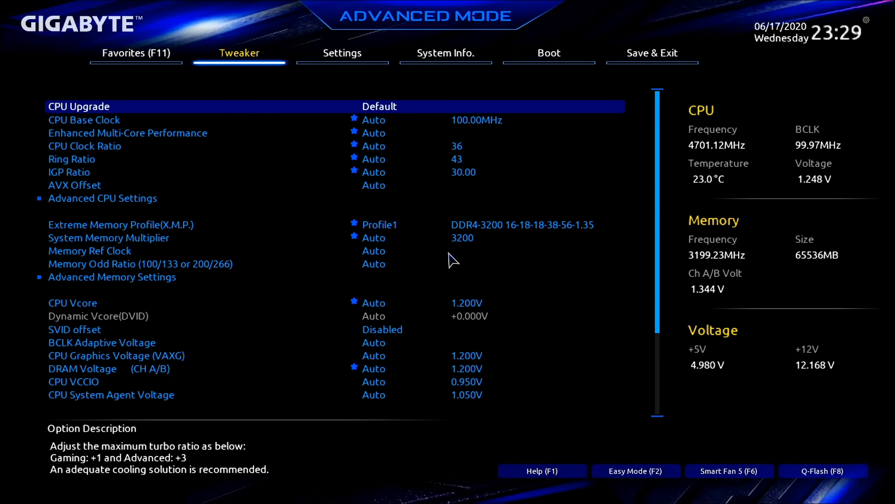
Step: Check the CSM Support, Secure Boot Mode and VT-d settings among the BIOS favorites
{"action": "key", "text": "F11"}
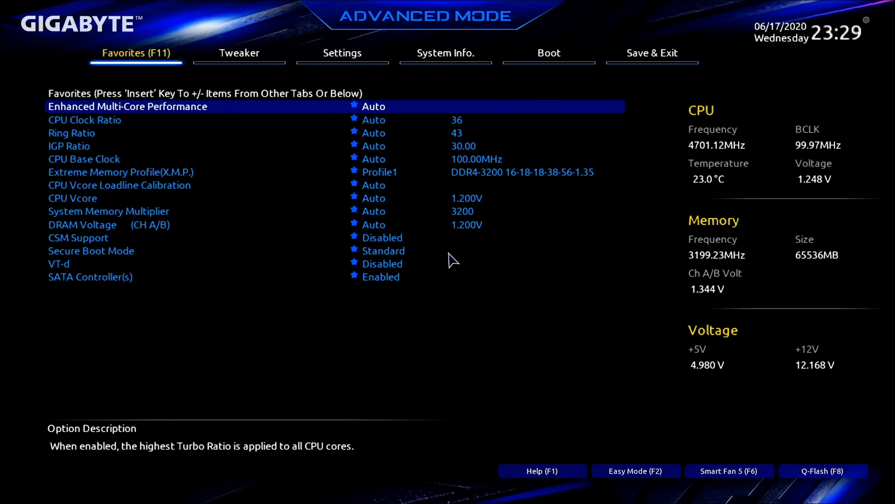
{"action": "key", "text": "Down"}
{"action": "key", "text": "Down"}
{"action": "key", "text": "Down"}
{"action": "key", "text": "Down"}
{"action": "key", "text": "Down"}
{"action": "key", "text": "Down"}
{"action": "key", "text": "Down"}
{"action": "key", "text": "Down"}
{"action": "key", "text": "Down"}
{"action": "key", "text": "Down"}
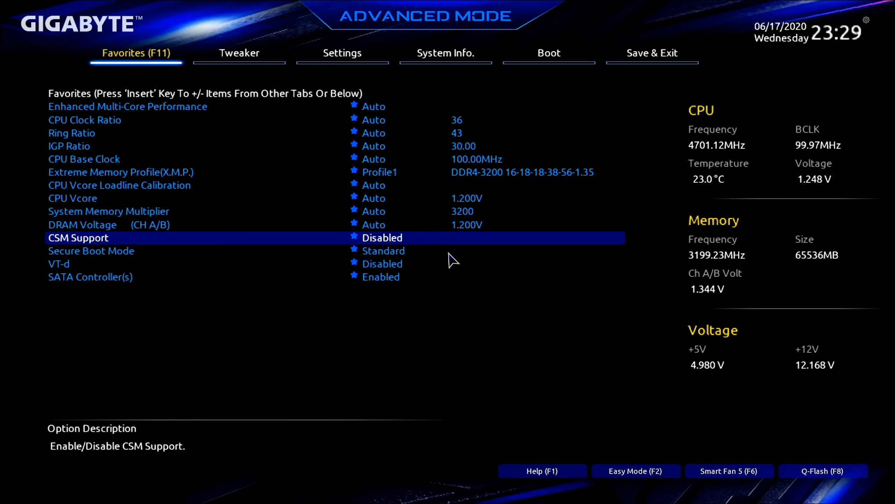
{"action": "key", "text": "Down"}
{"action": "key", "text": "Down"}
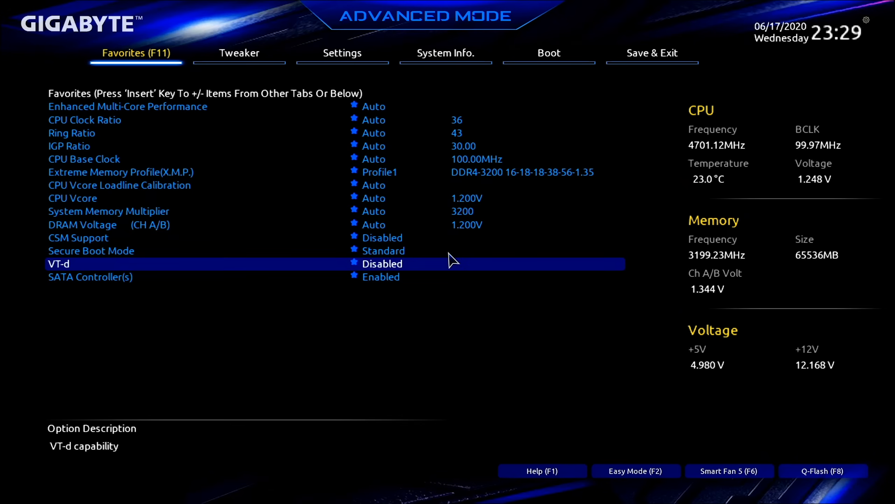
Step: Set Extreme Memory Profile (X.M.P.) to Profile1 in the BIOS Tweaker settings
{"action": "key", "text": "Right"}
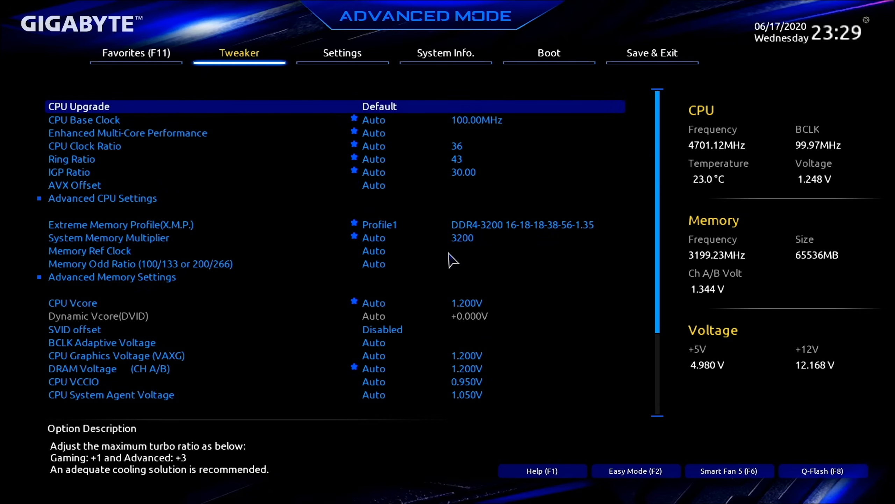
{"action": "key", "text": "Down"}
{"action": "key", "text": "Down"}
{"action": "key", "text": "Down"}
{"action": "key", "text": "Down"}
{"action": "key", "text": "Down"}
{"action": "key", "text": "Down"}
{"action": "key", "text": "Down"}
{"action": "key", "text": "Down"}
{"action": "key", "text": "Down"}
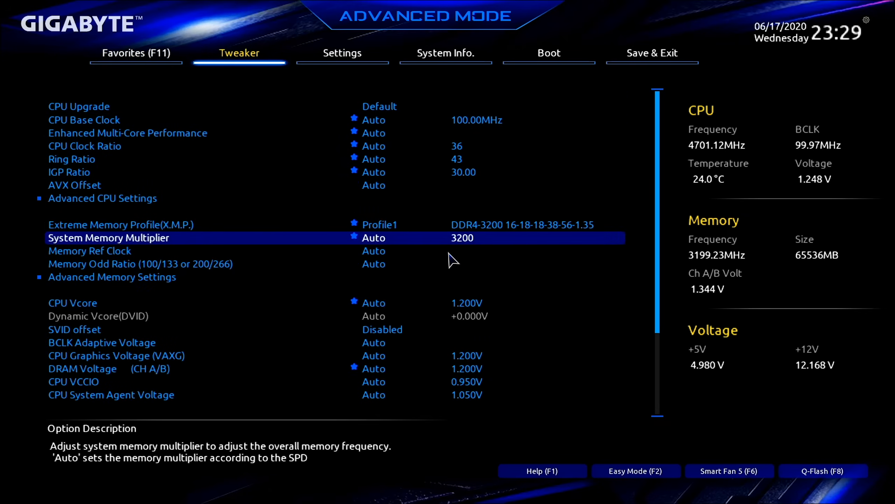
{"action": "key", "text": "Up"}
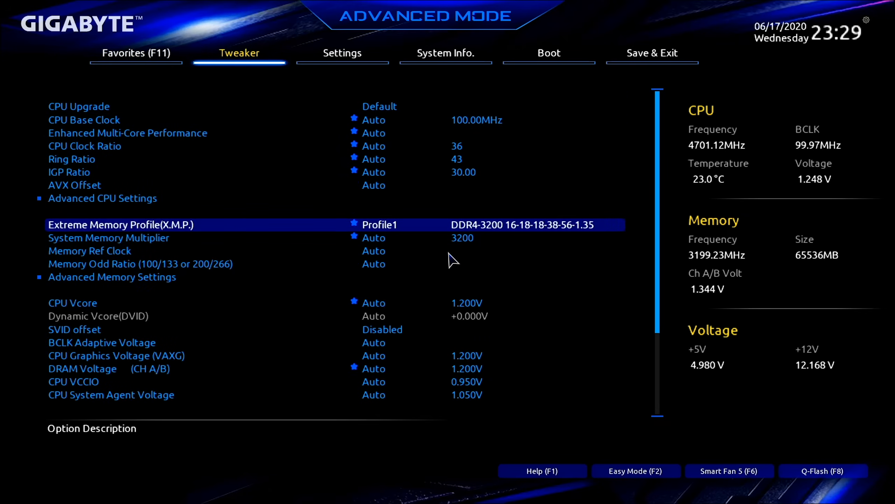
{"action": "key", "text": "Return"}
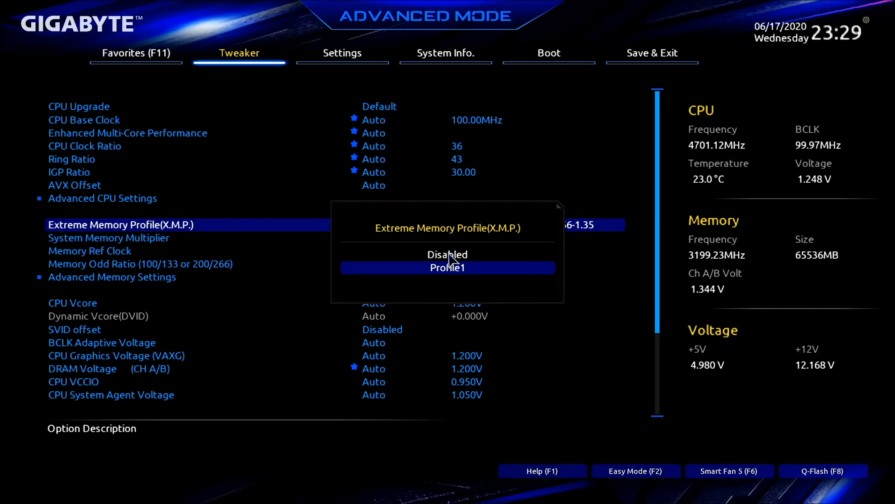
{"action": "key", "text": "Up"}
{"action": "key", "text": "Return"}
{"action": "key", "text": "Return"}
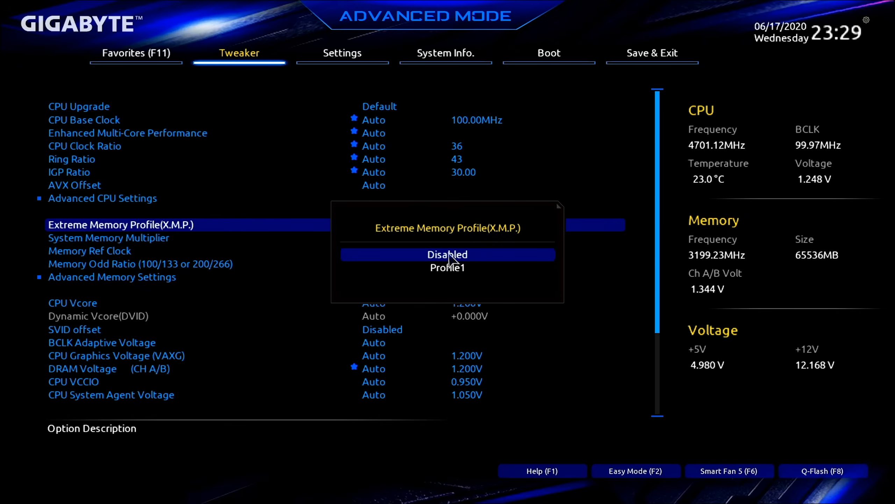
{"action": "key", "text": "Down"}
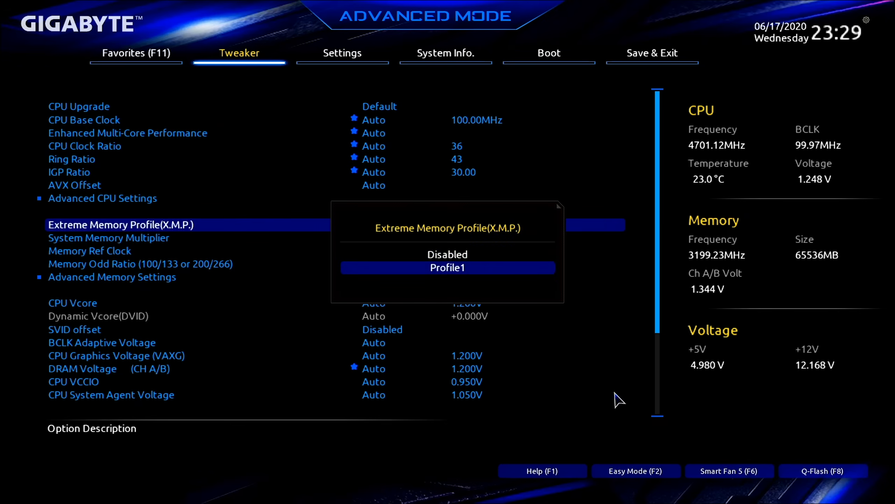
{"action": "key", "text": "Return"}
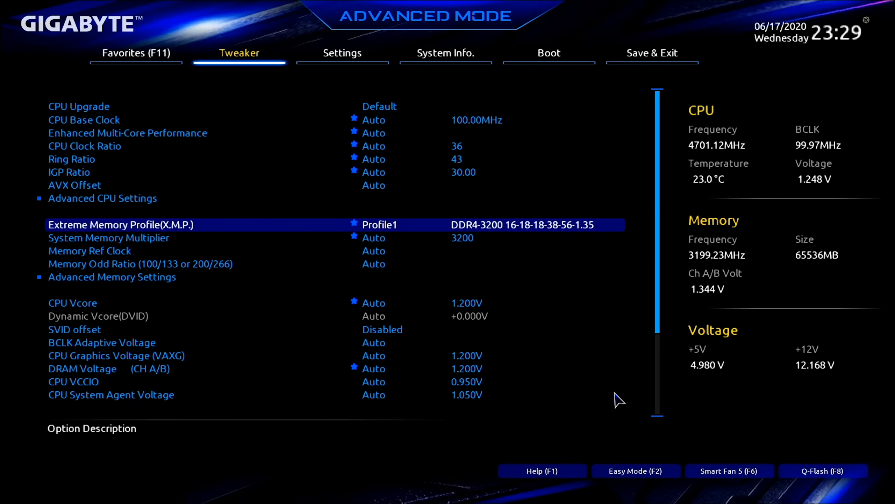
Step: Check the Initial Display Output, Wi-Fi and Above 4G Decoding options in the IO Ports settings
{"action": "key", "text": "Right"}
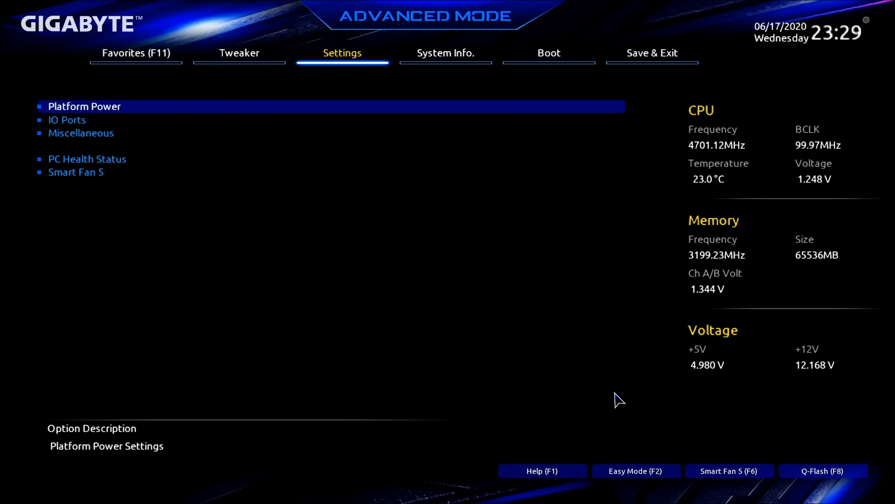
{"action": "key", "text": "Down"}
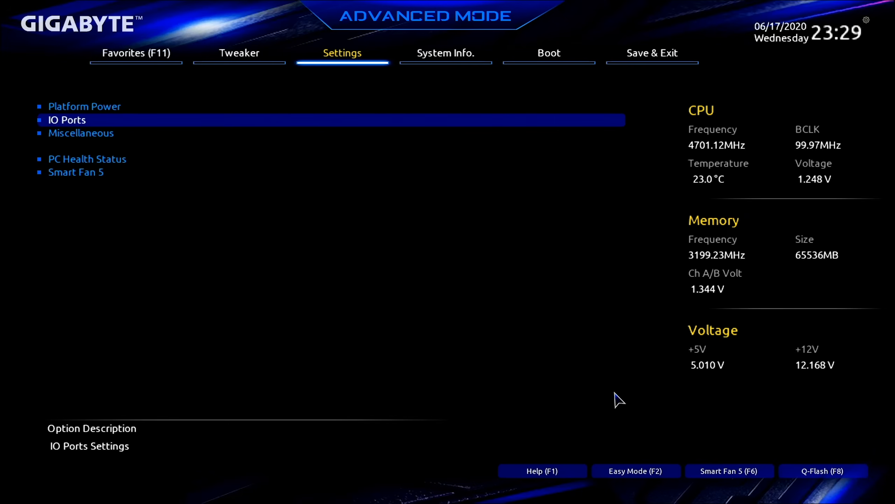
{"action": "key", "text": "Return"}
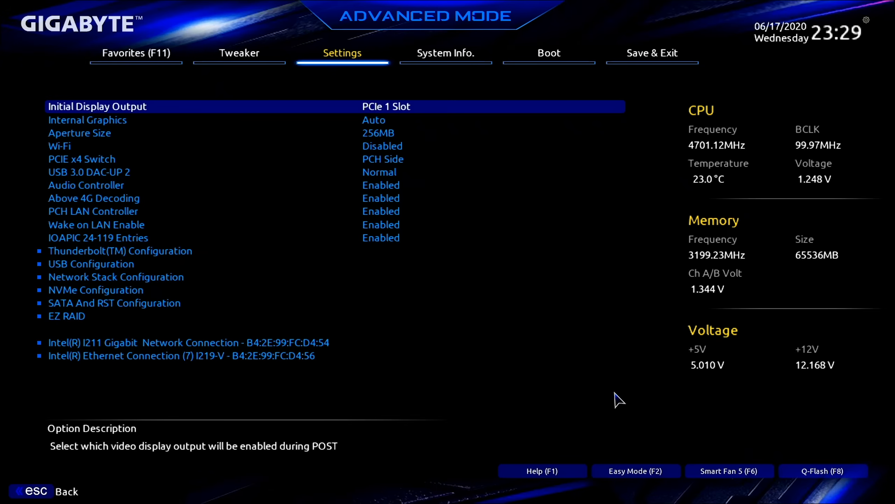
{"action": "key", "text": "Down"}
{"action": "key", "text": "Down"}
{"action": "key", "text": "Down"}
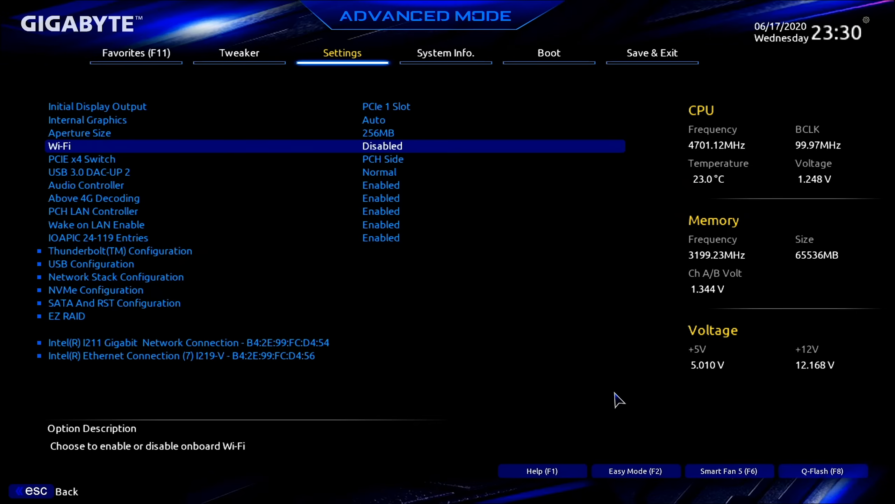
{"action": "key", "text": "Down"}
{"action": "key", "text": "Down"}
{"action": "key", "text": "Down"}
{"action": "key", "text": "Down"}
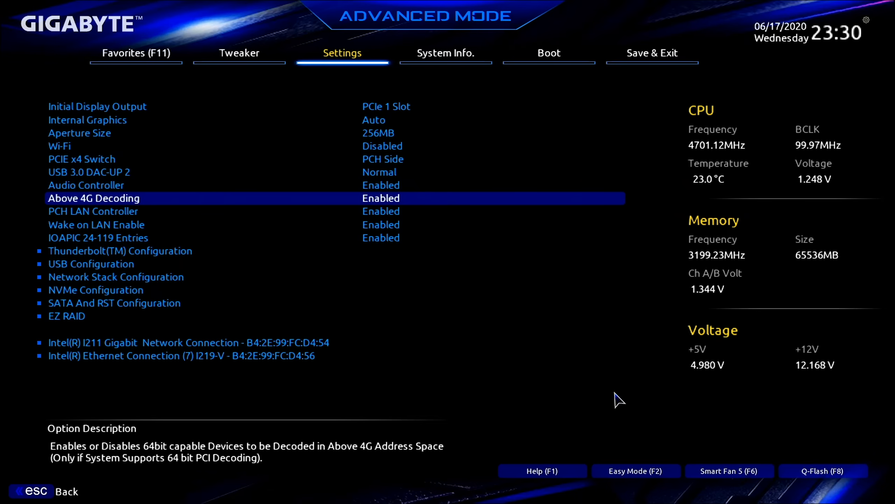
Step: Review the Thunderbolt configuration, including Security Level and the Discrete Thunderbolt USB support and GPIO3 Force Pwr options
{"action": "key", "text": "Down"}
{"action": "key", "text": "Down"}
{"action": "key", "text": "Down"}
{"action": "key", "text": "Down"}
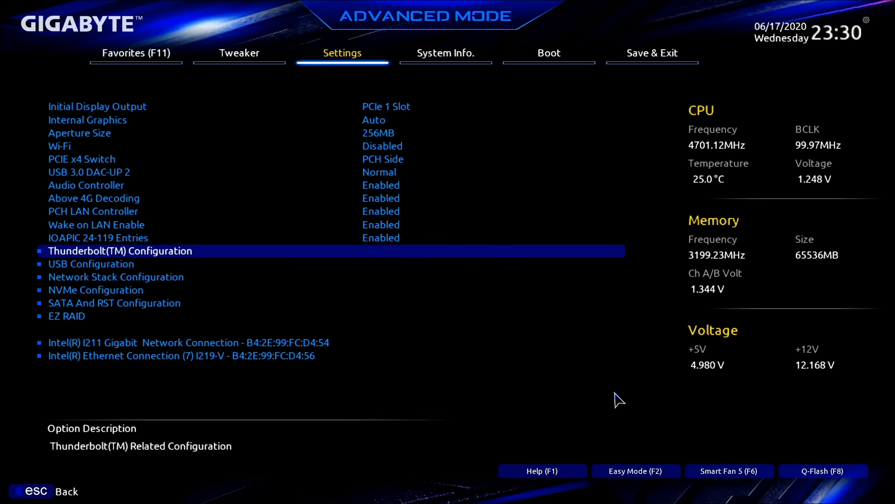
{"action": "key", "text": "Return"}
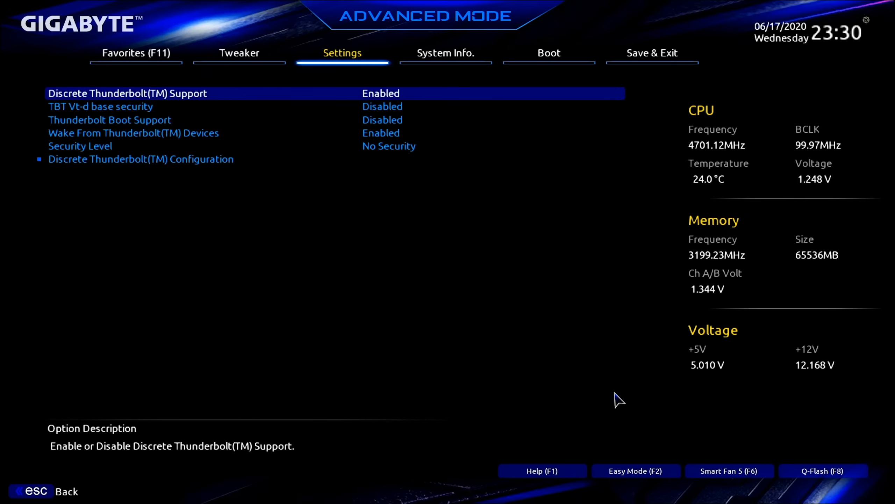
{"action": "key", "text": "Down"}
{"action": "key", "text": "Down"}
{"action": "key", "text": "Down"}
{"action": "key", "text": "Down"}
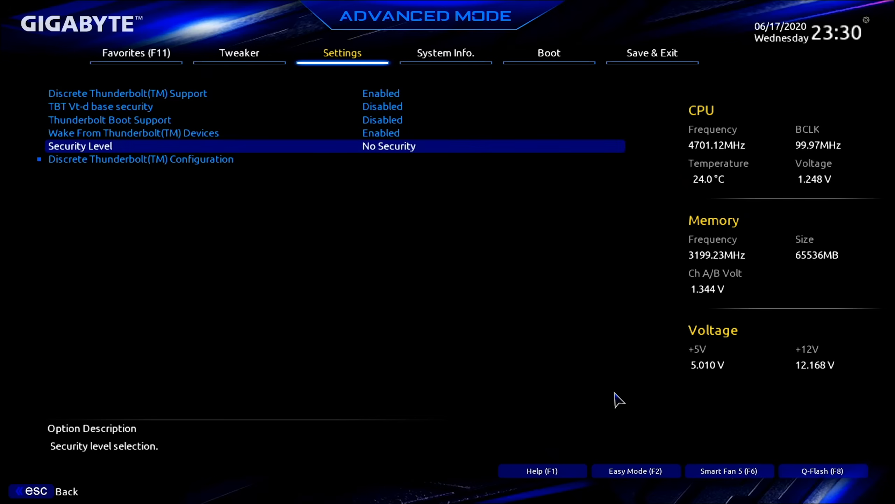
{"action": "key", "text": "Down"}
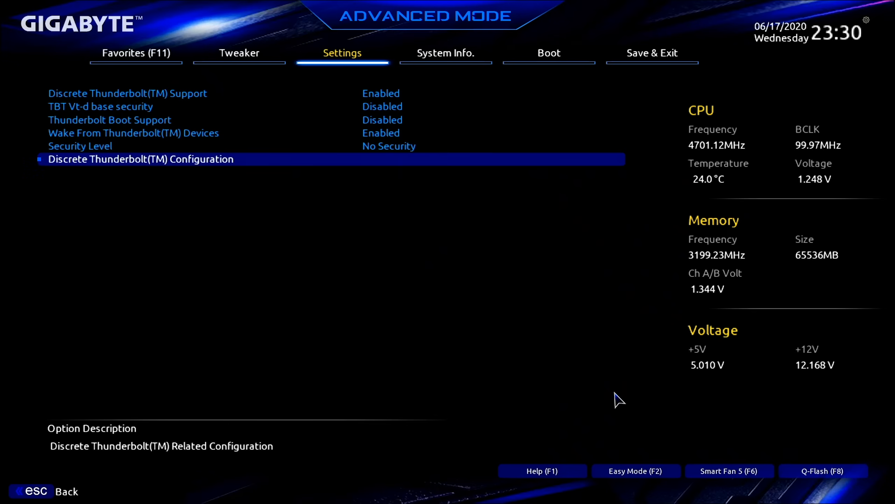
{"action": "key", "text": "Return"}
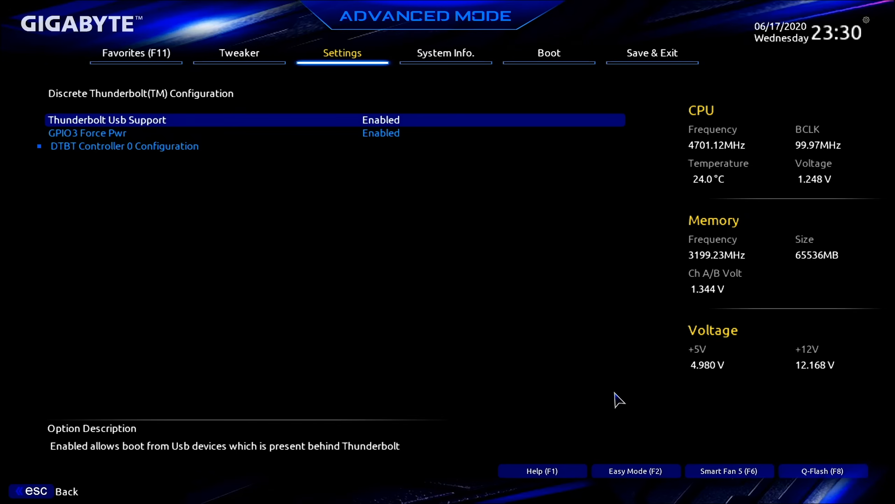
{"action": "key", "text": "Escape"}
{"action": "key", "text": "Escape"}
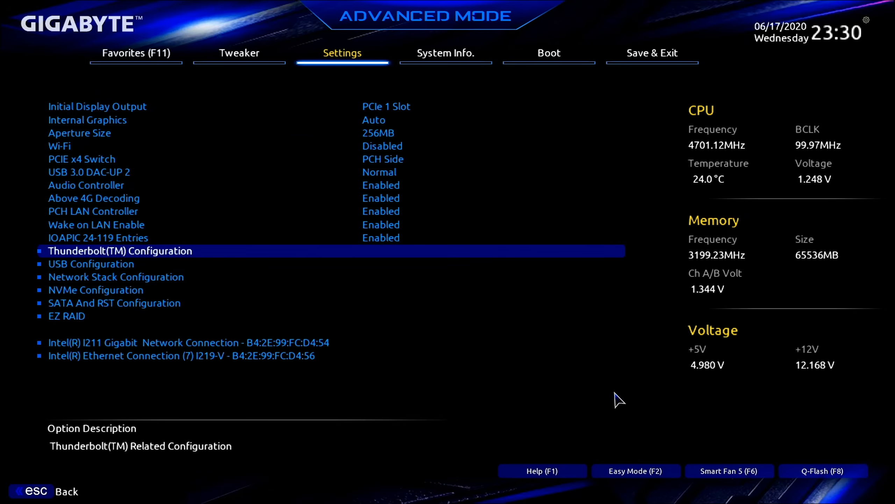
Step: Check Legacy USB Support, XHCI Hand-off and USB Mass Storage Driver Support in the USB configuration
{"action": "key", "text": "Down"}
{"action": "key", "text": "Return"}
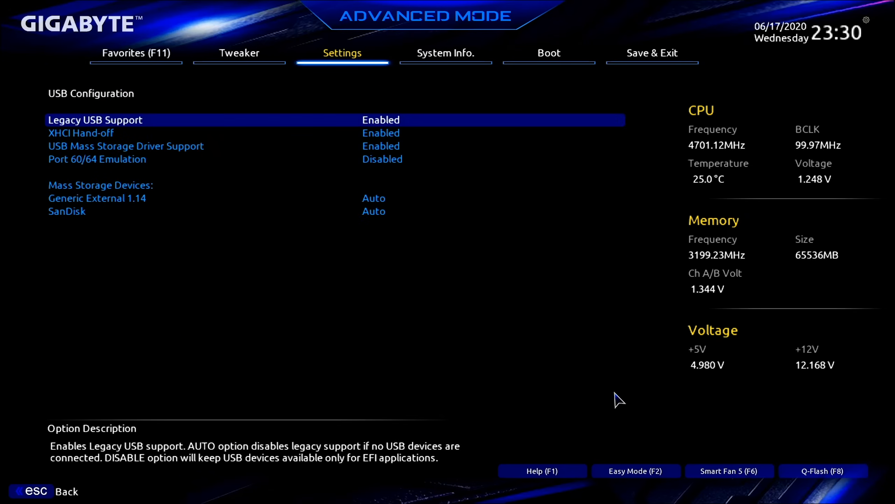
{"action": "key", "text": "Down"}
{"action": "key", "text": "Down"}
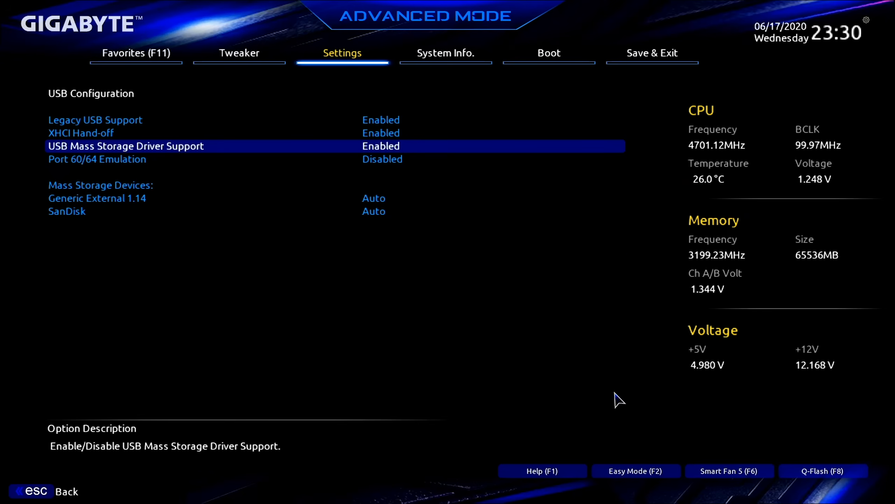
{"action": "key", "text": "Escape"}
Step: Look into the Network Stack Configuration and return to the IO Ports list at SATA And RST Configuration
{"action": "key", "text": "Down"}
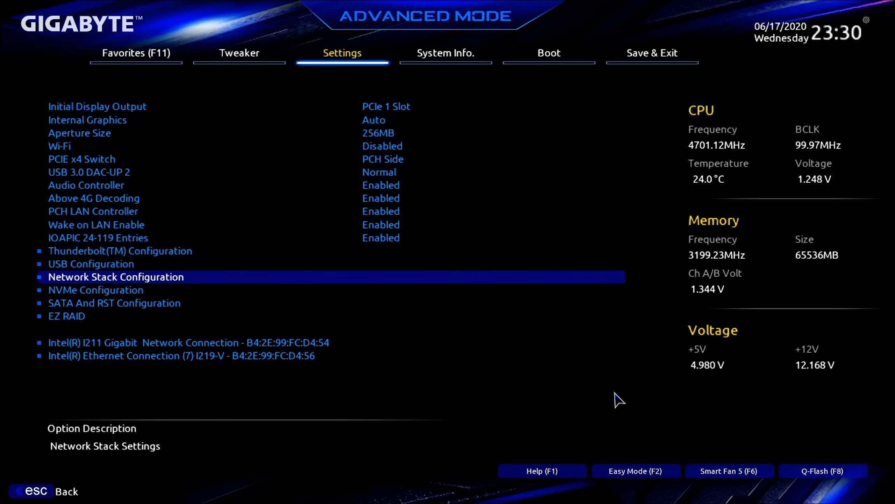
{"action": "key", "text": "Return"}
{"action": "key", "text": "Escape"}
{"action": "key", "text": "Down"}
{"action": "key", "text": "Down"}
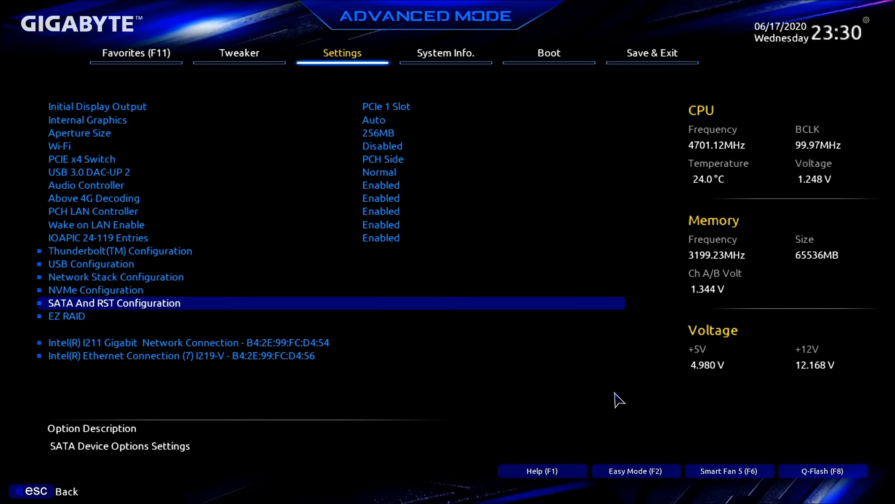
Step: Check the boot option priorities and the Fast Boot setting in the boot configuration
{"action": "key", "text": "Right"}
{"action": "key", "text": "Right"}
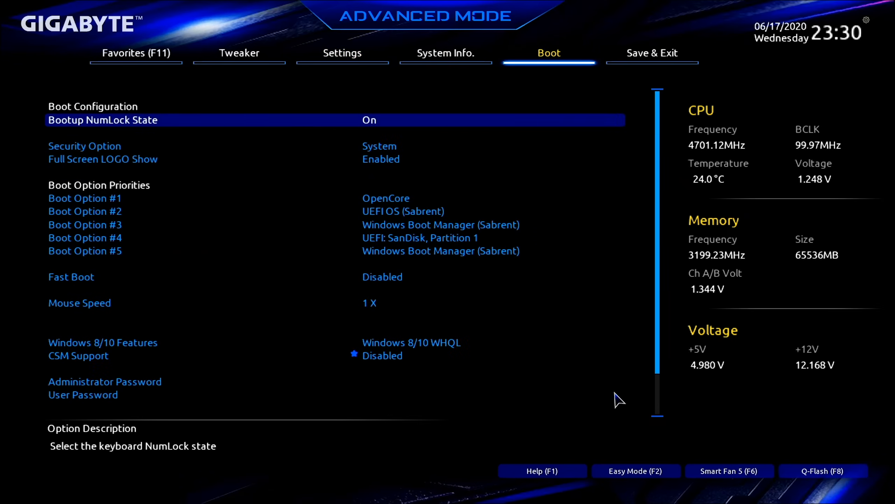
{"action": "key", "text": "Down"}
{"action": "key", "text": "Down"}
{"action": "key", "text": "Down"}
{"action": "key", "text": "Down"}
{"action": "key", "text": "Down"}
{"action": "key", "text": "Down"}
{"action": "key", "text": "Down"}
{"action": "key", "text": "Down"}
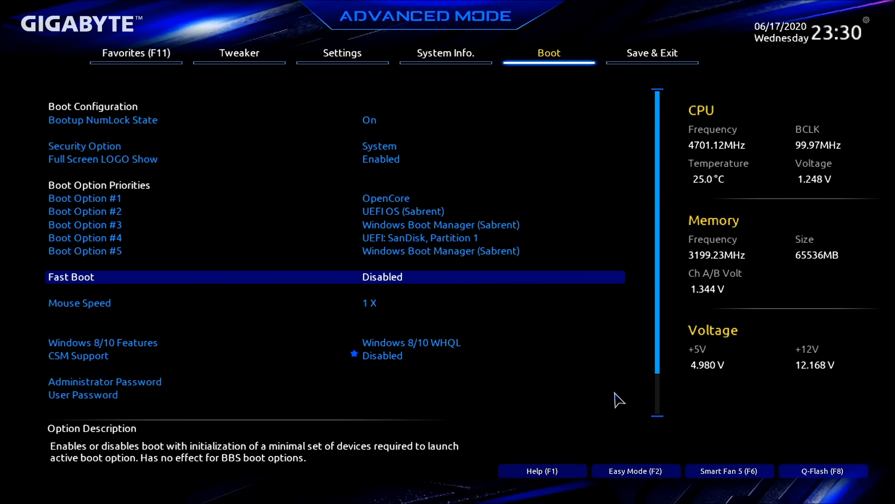
Step: Choose Windows 8/10 WHQL for the Windows 8/10 Features option in the boot configuration
{"action": "key", "text": "Down"}
{"action": "key", "text": "Down"}
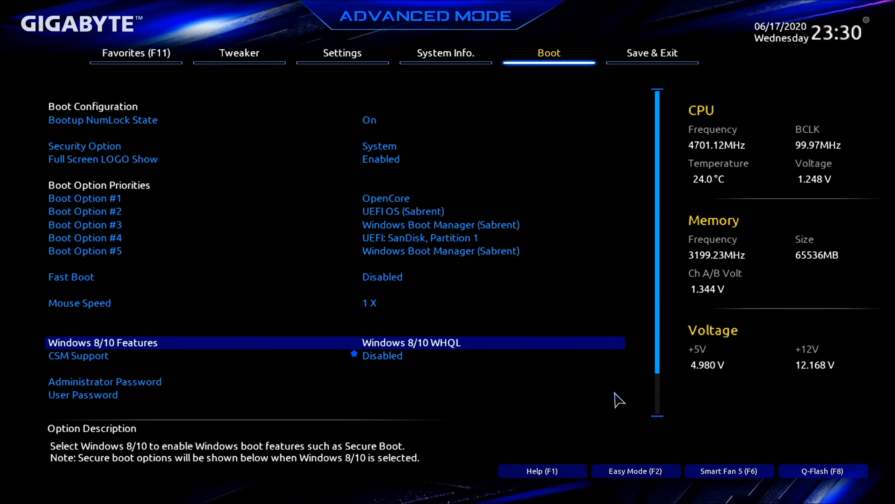
{"action": "key", "text": "Return"}
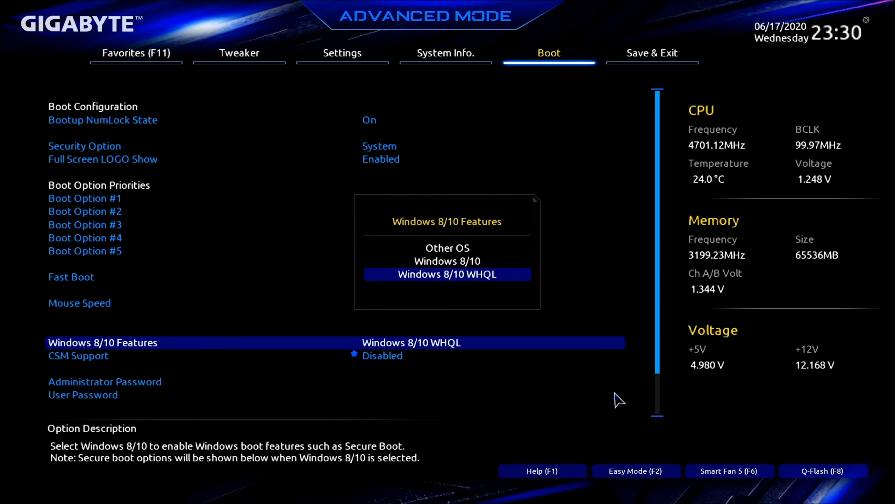
{"action": "key", "text": "Return"}
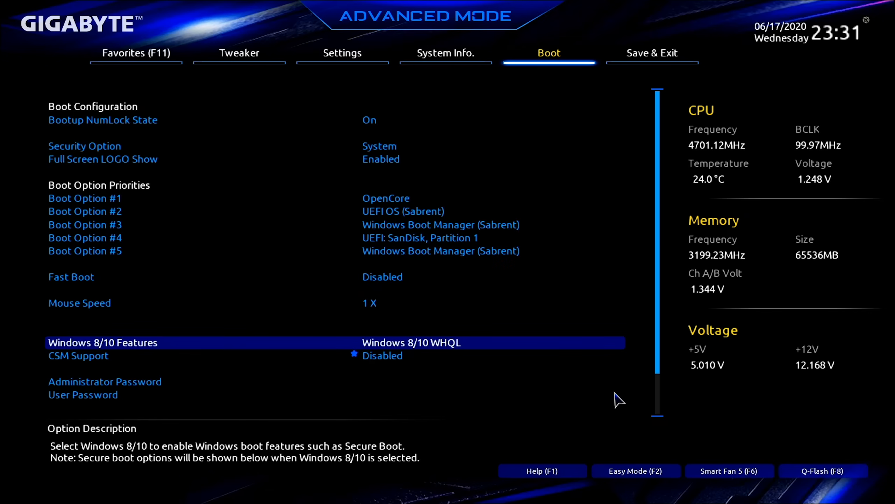
Step: Check the CSM Support setting and go to the options for saving and exiting the BIOS setup
{"action": "key", "text": "Down"}
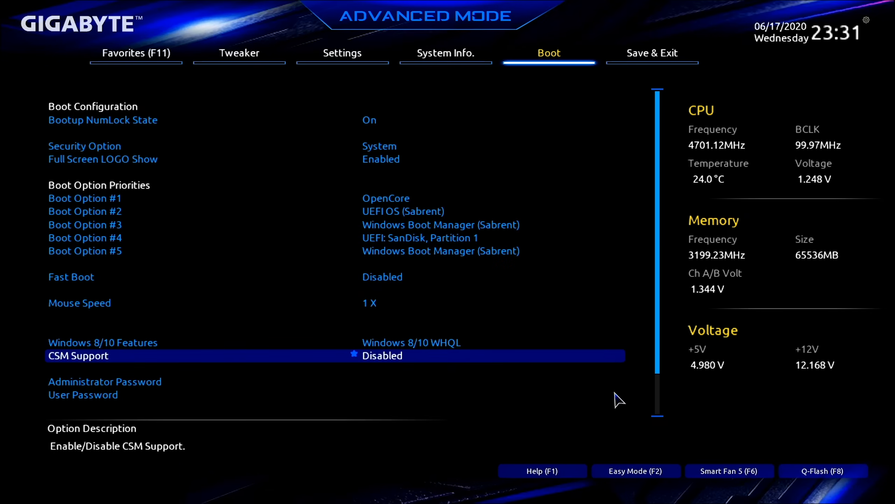
{"action": "key", "text": "Right"}
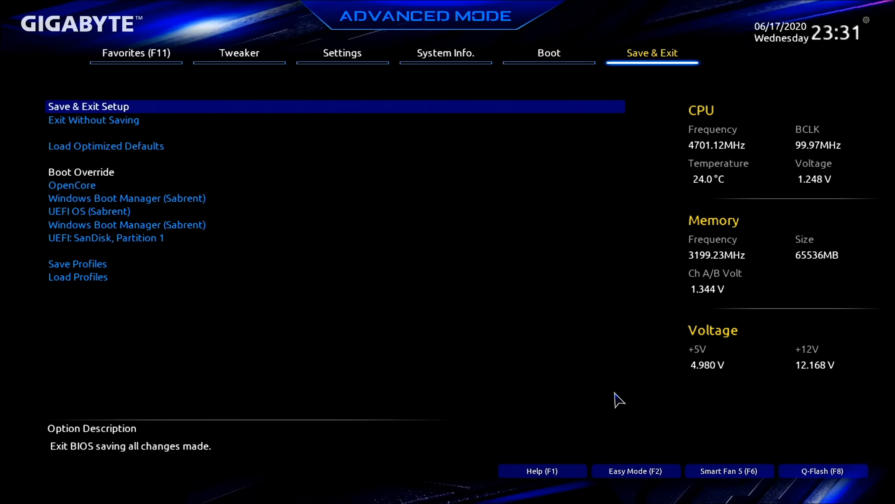